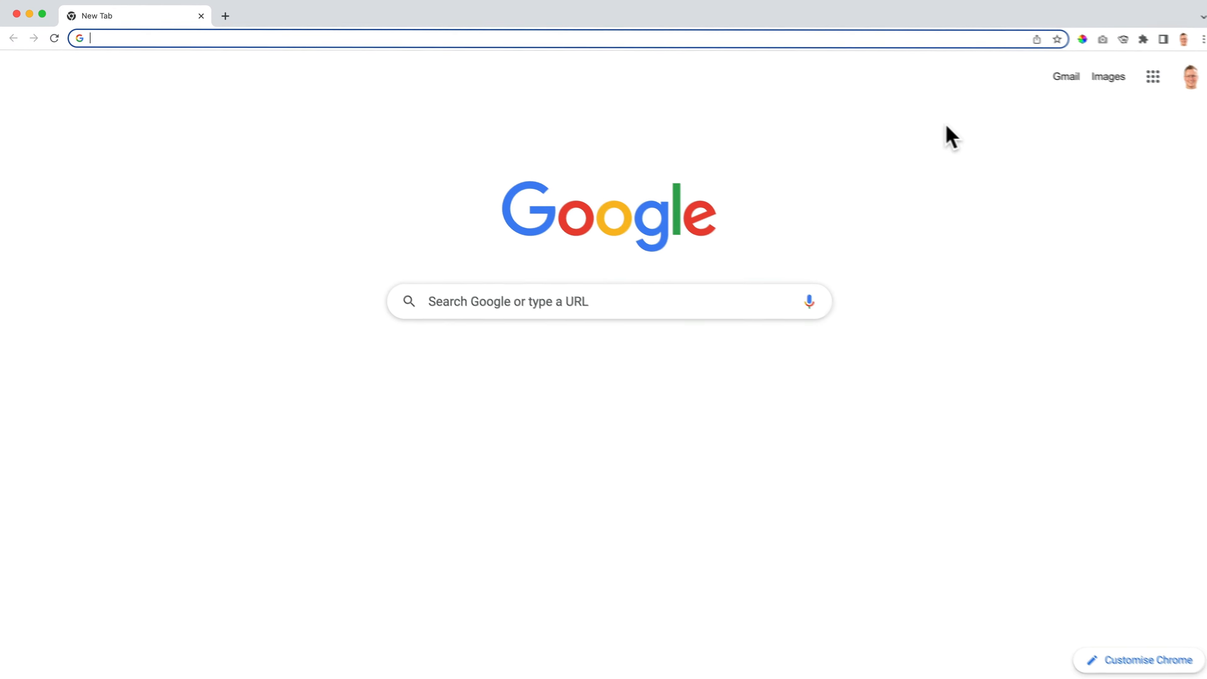
- Go to the Discord website through the personal shortcut address
type("ferdyko")
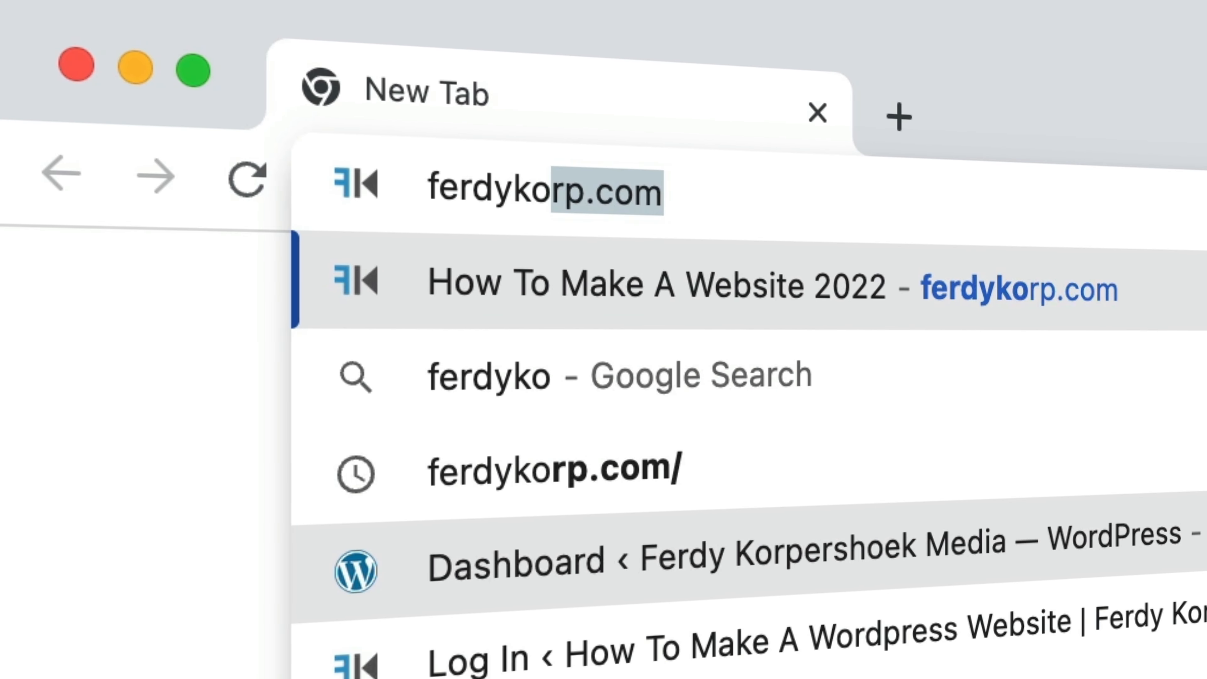
key("BackSpace")
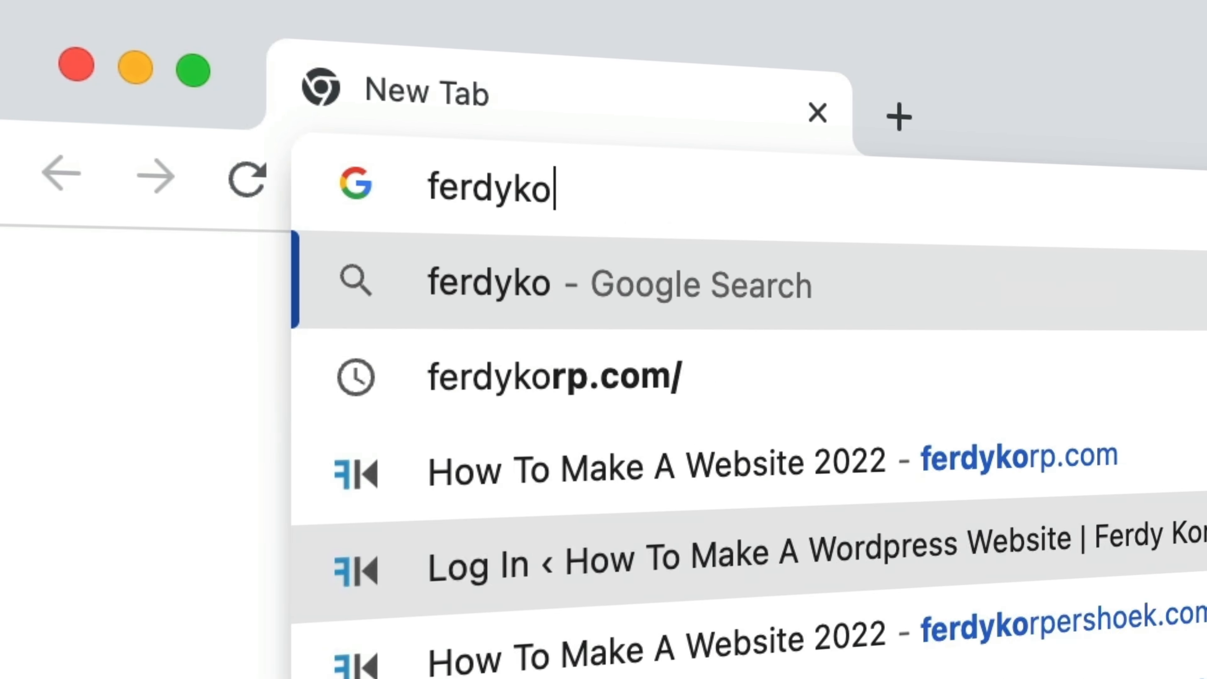
type("rp.com/discord")
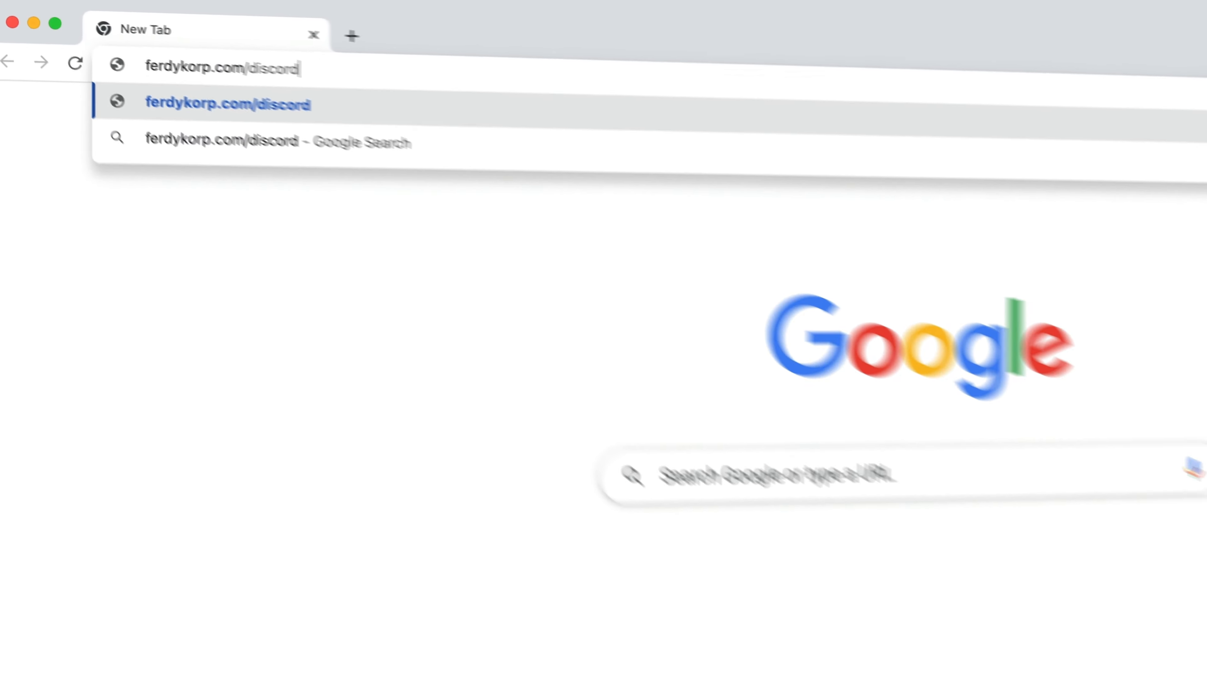
key("Return")
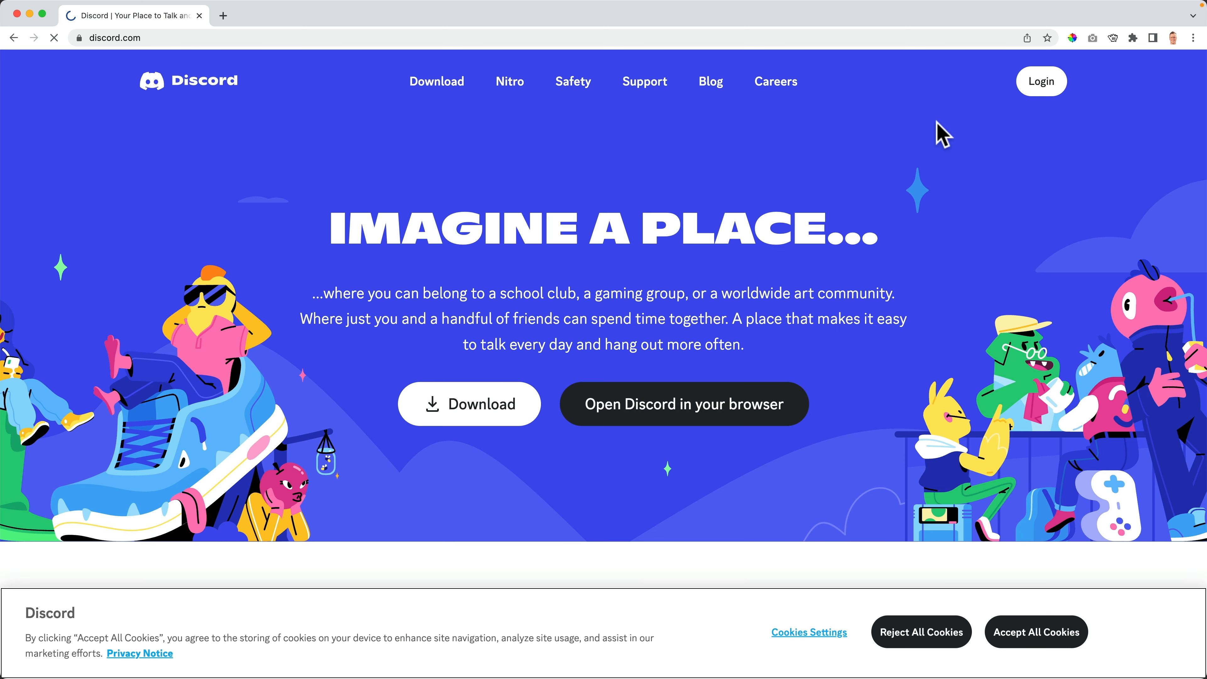
- Open Discord registration and enter the account's email, username and password
left_click(1043, 82)
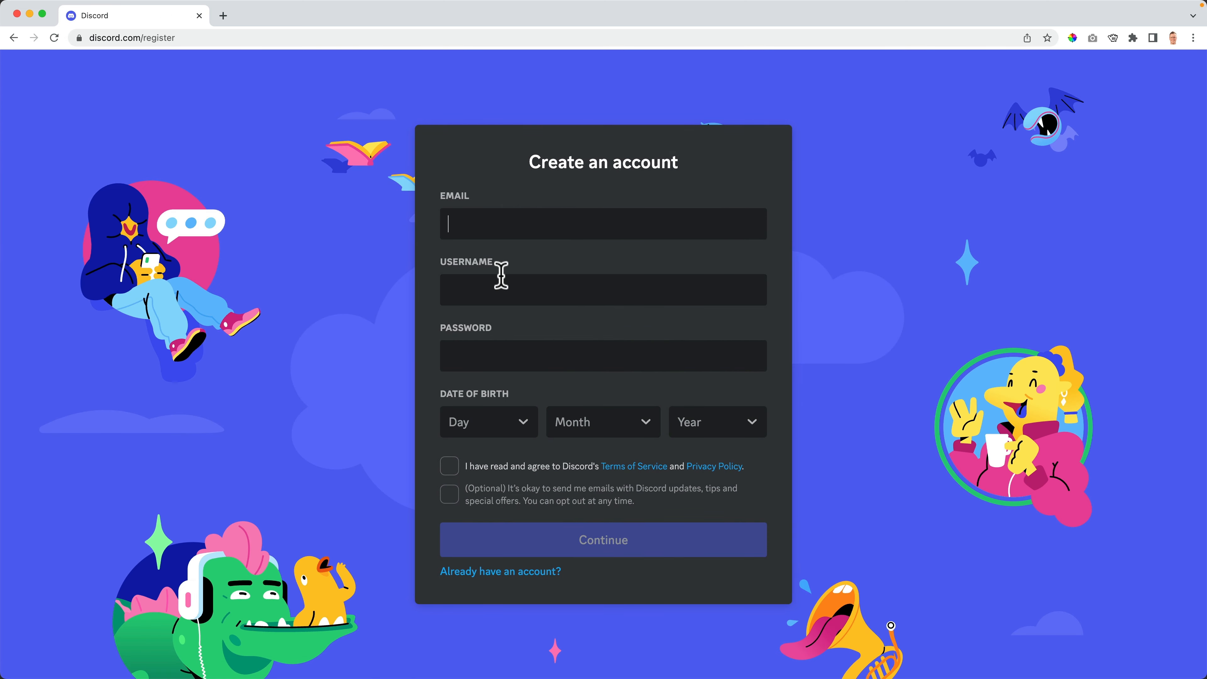
key("Tab")
type("ferdyk")
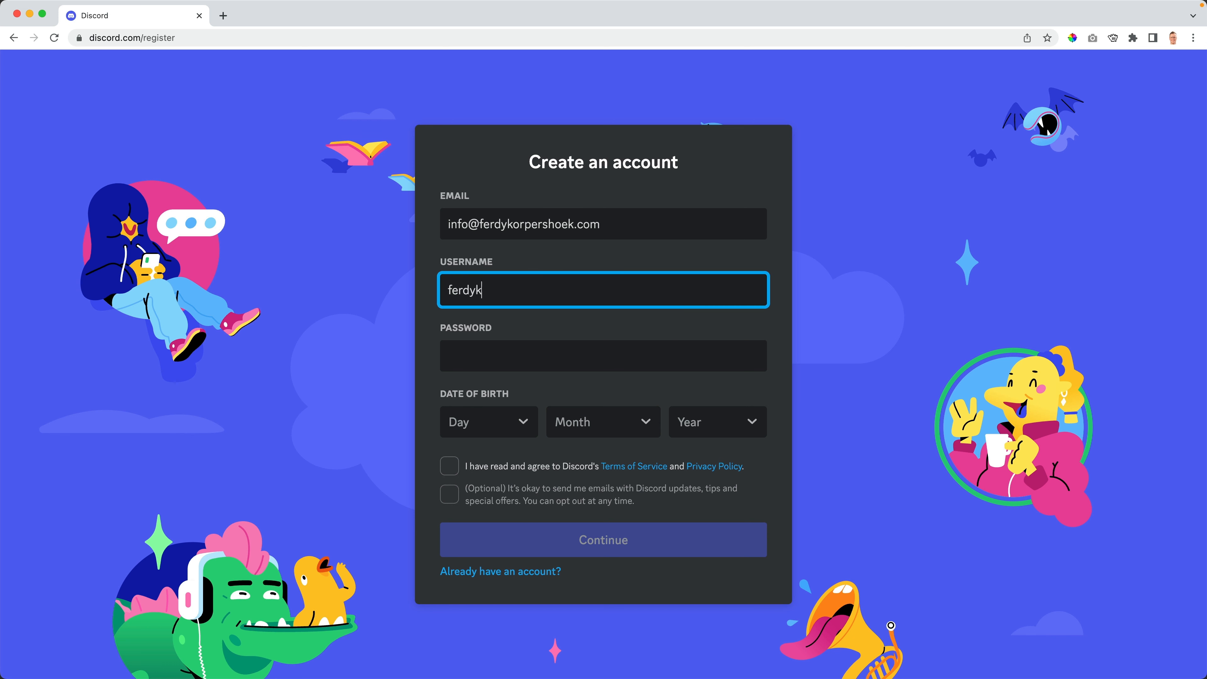
type("orp")
key("Tab")
type("•••••••••••••")
key("Tab")
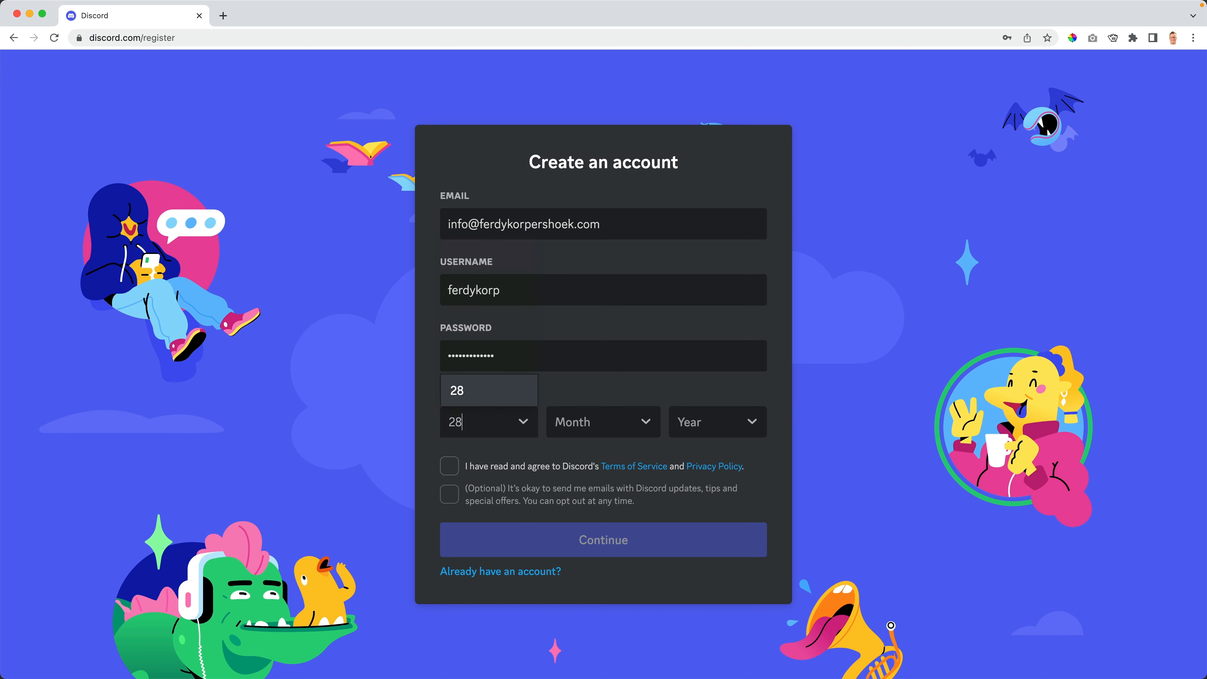
key("Tab")
key("Tab")
key("Return")
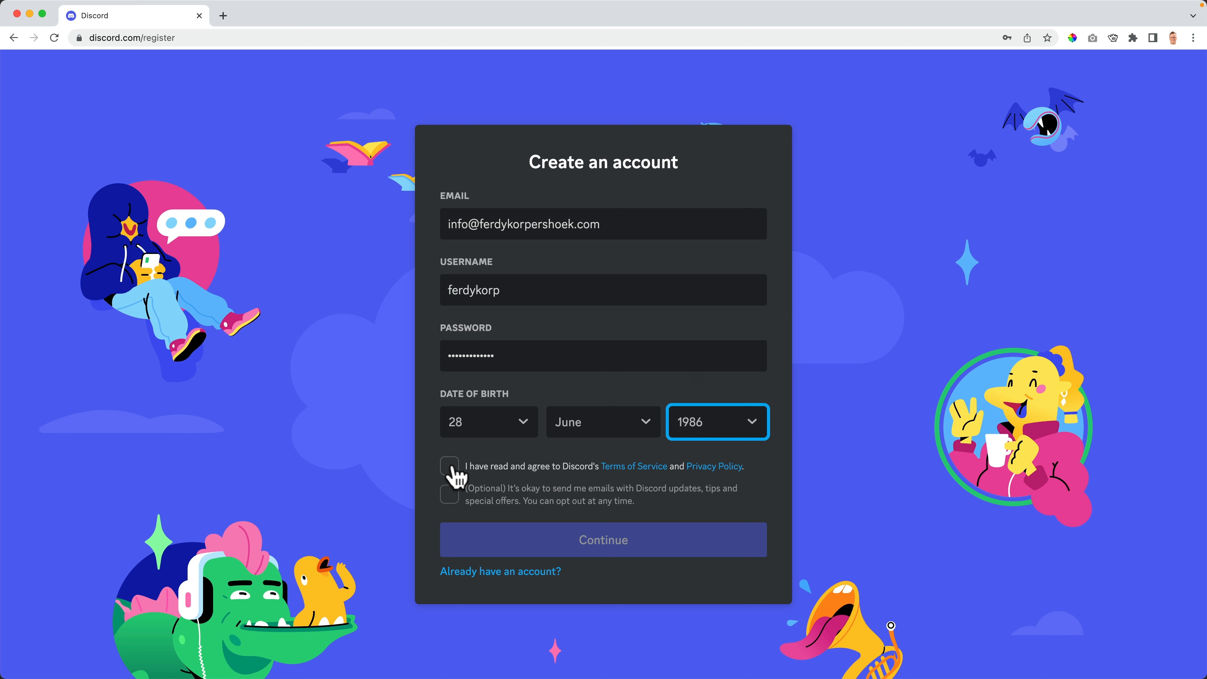
left_click(450, 467)
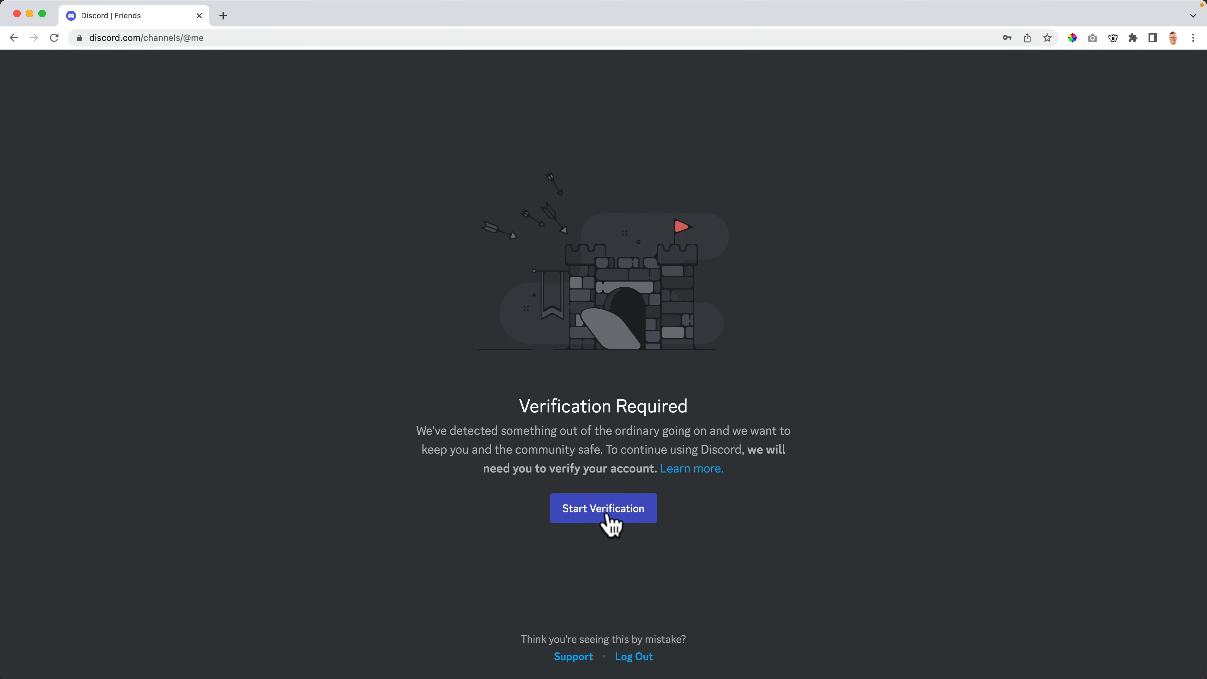
- Verify the new account through the verification email in the Mail app
left_click(607, 516)
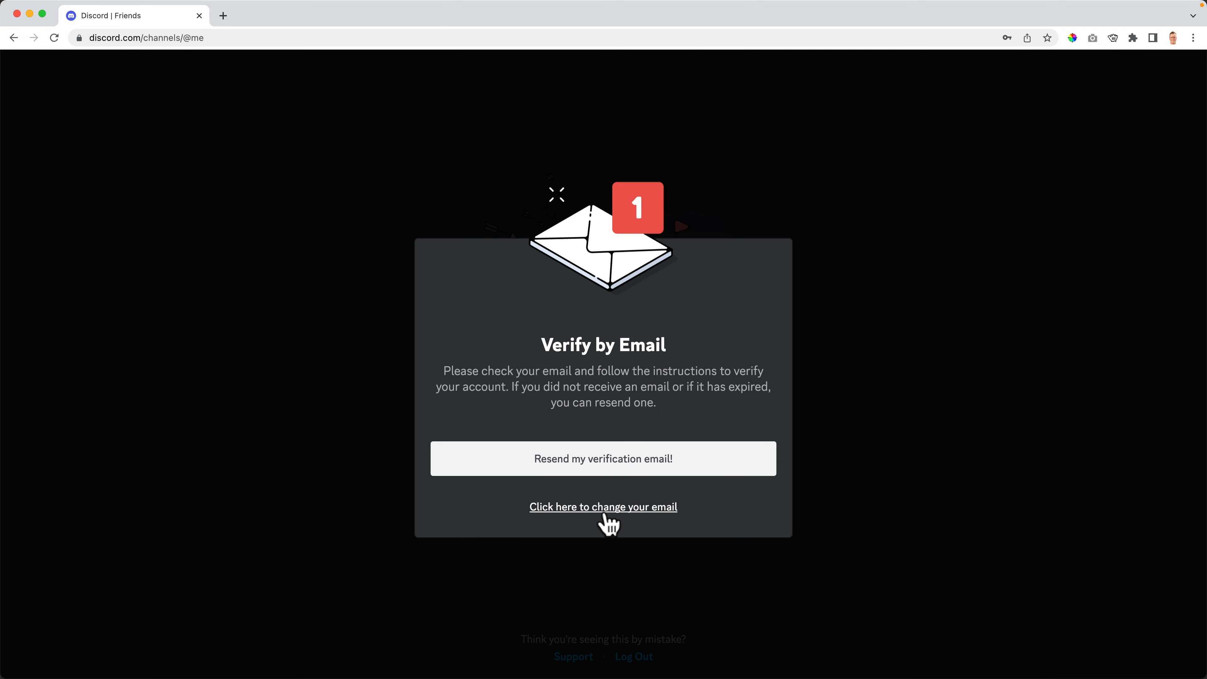
key("super+space")
type("mail")
key("Return")
left_click(263, 62)
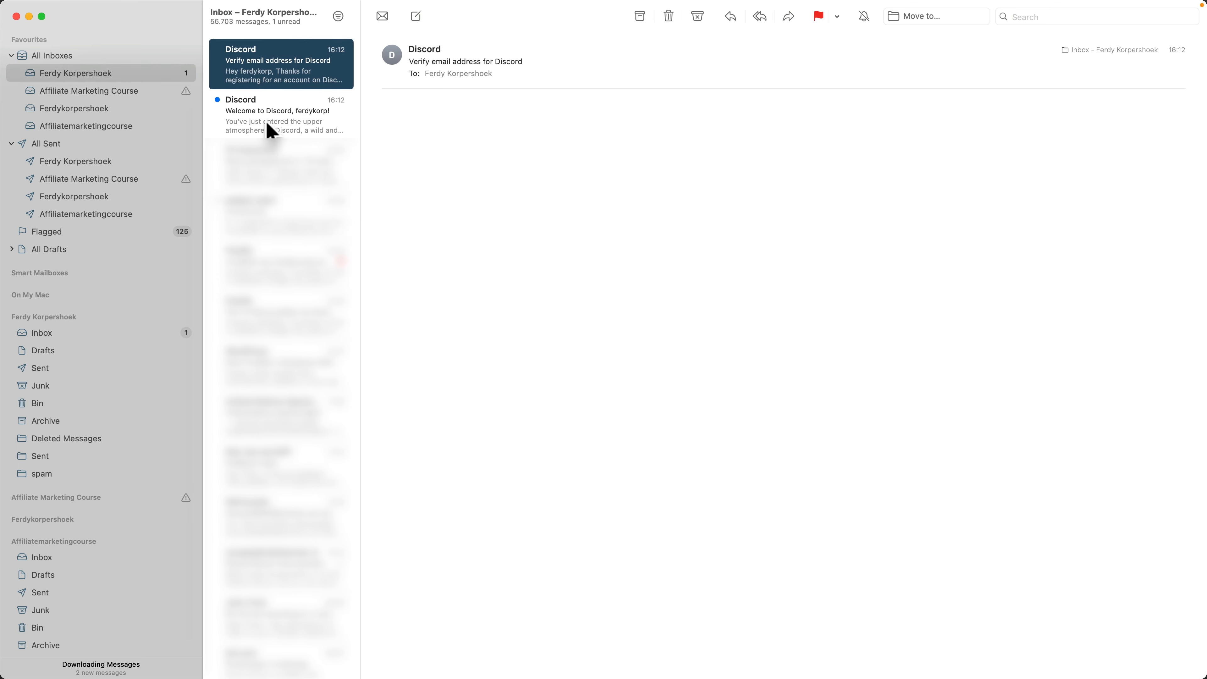
left_click(267, 124)
left_click(287, 63)
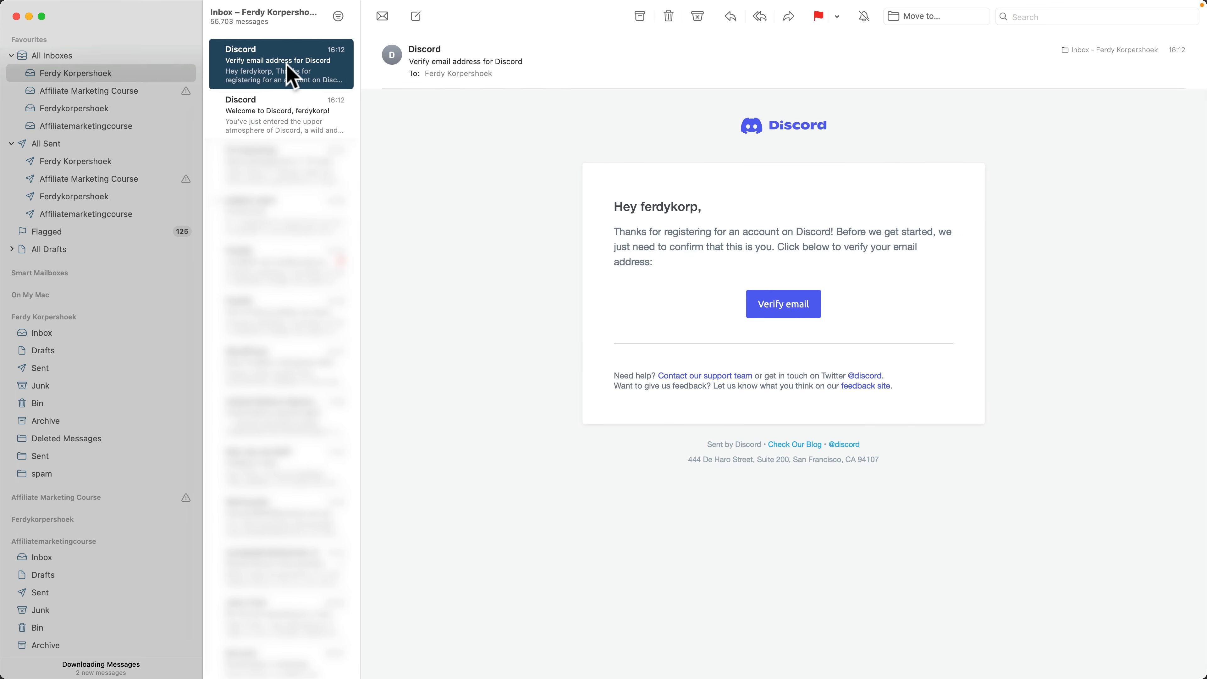
left_click(782, 309)
left_click(585, 451)
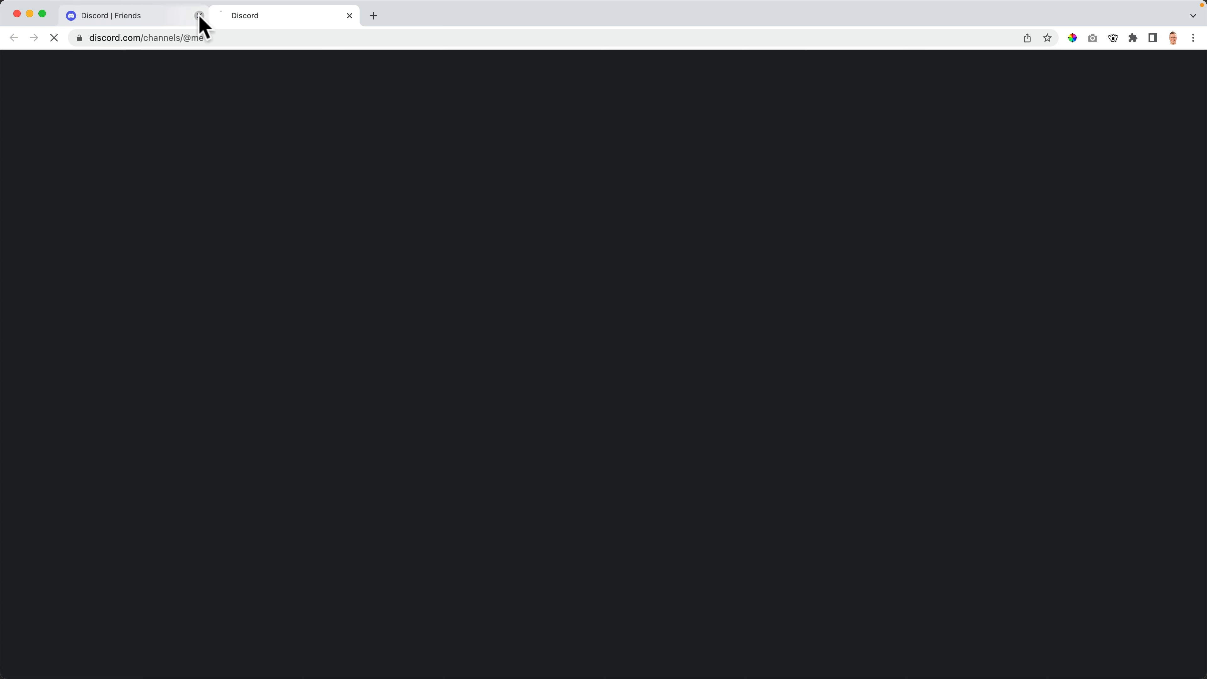
- Dismiss the first-server prompt and load the Midjourney invite address in a new tab
left_click(199, 16)
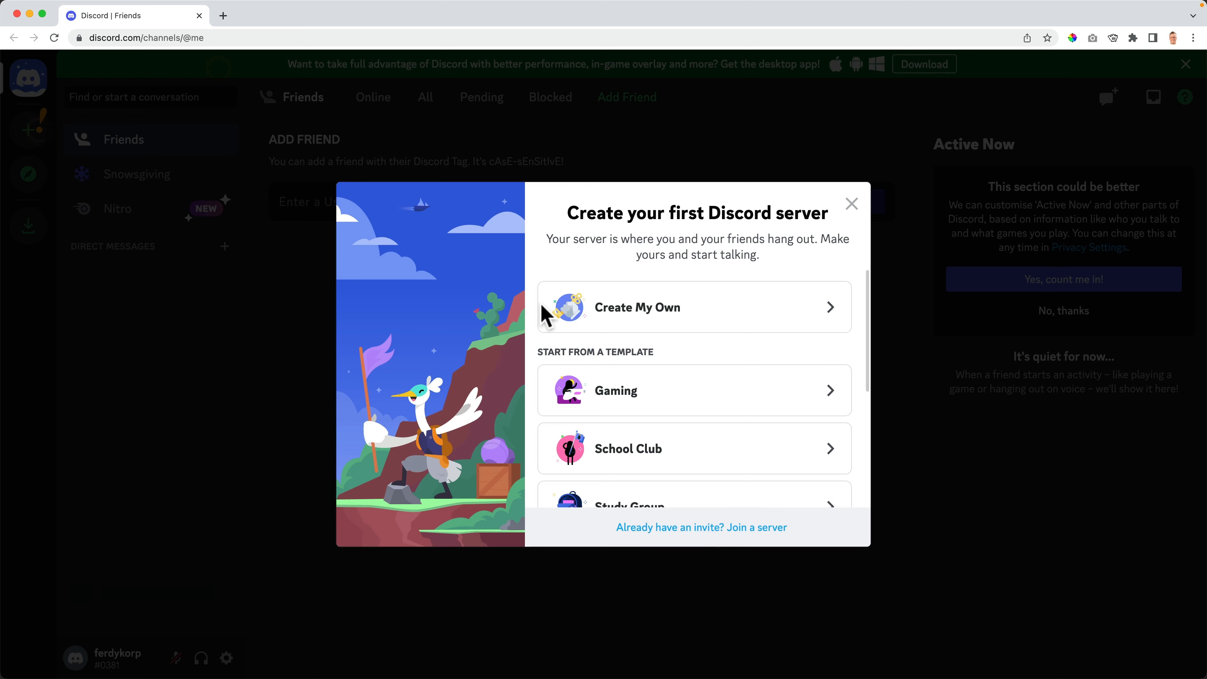
left_click(856, 210)
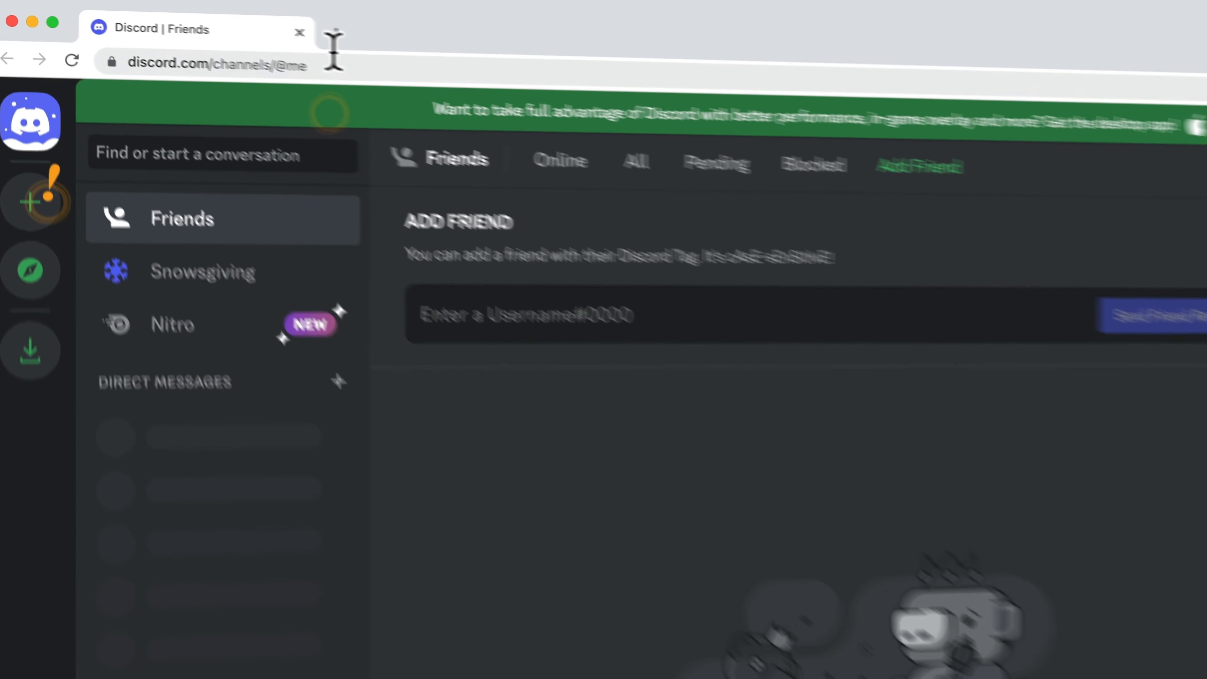
left_click(223, 15)
type("ferdykorp.com/")
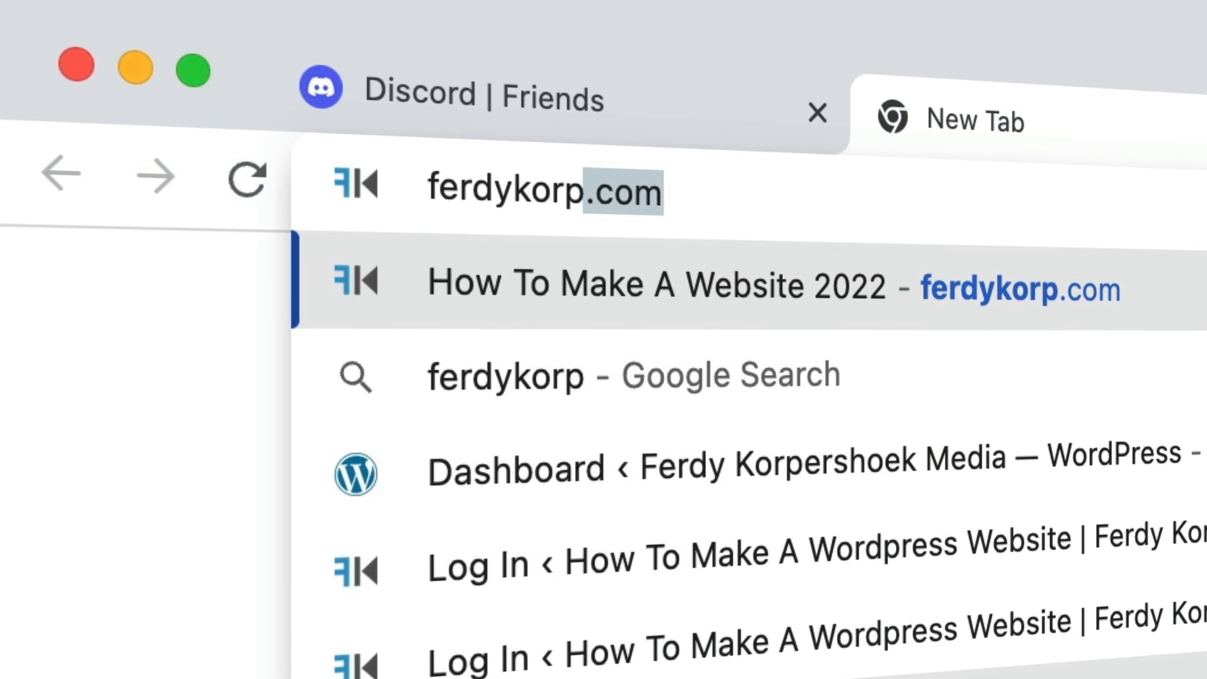
type("midjourney")
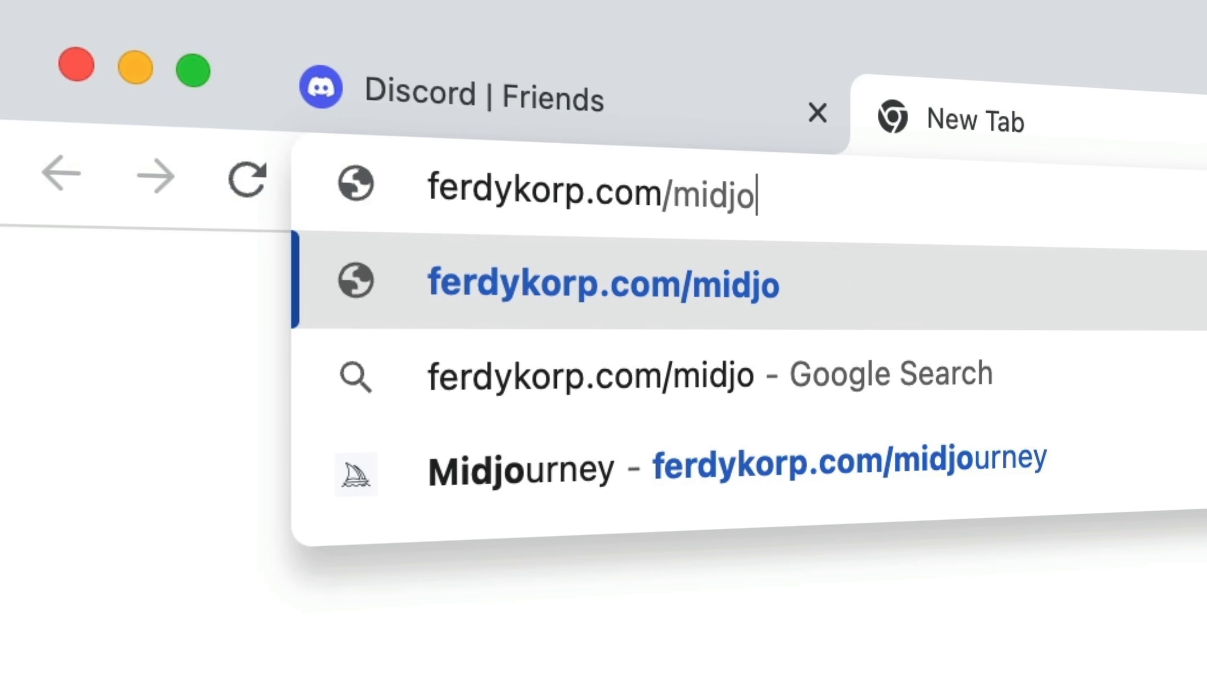
key("Return")
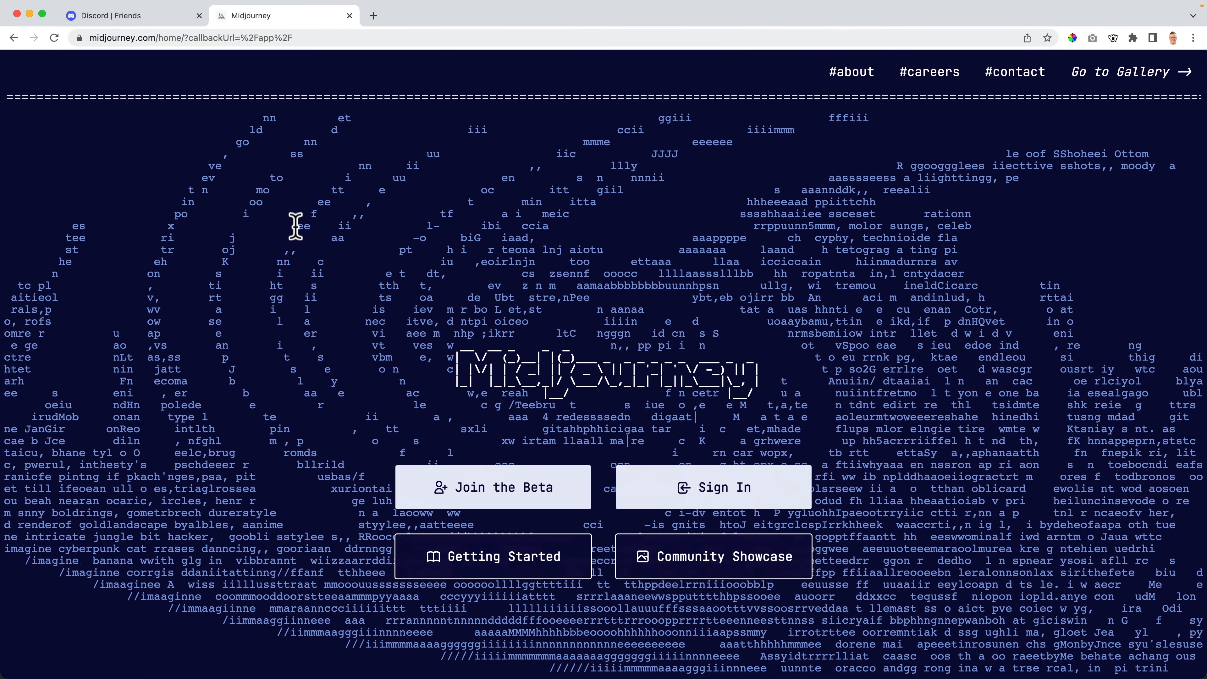
- Accept the Midjourney server invite and dismiss the Nitro Activities and Connection Details popups
left_click(504, 499)
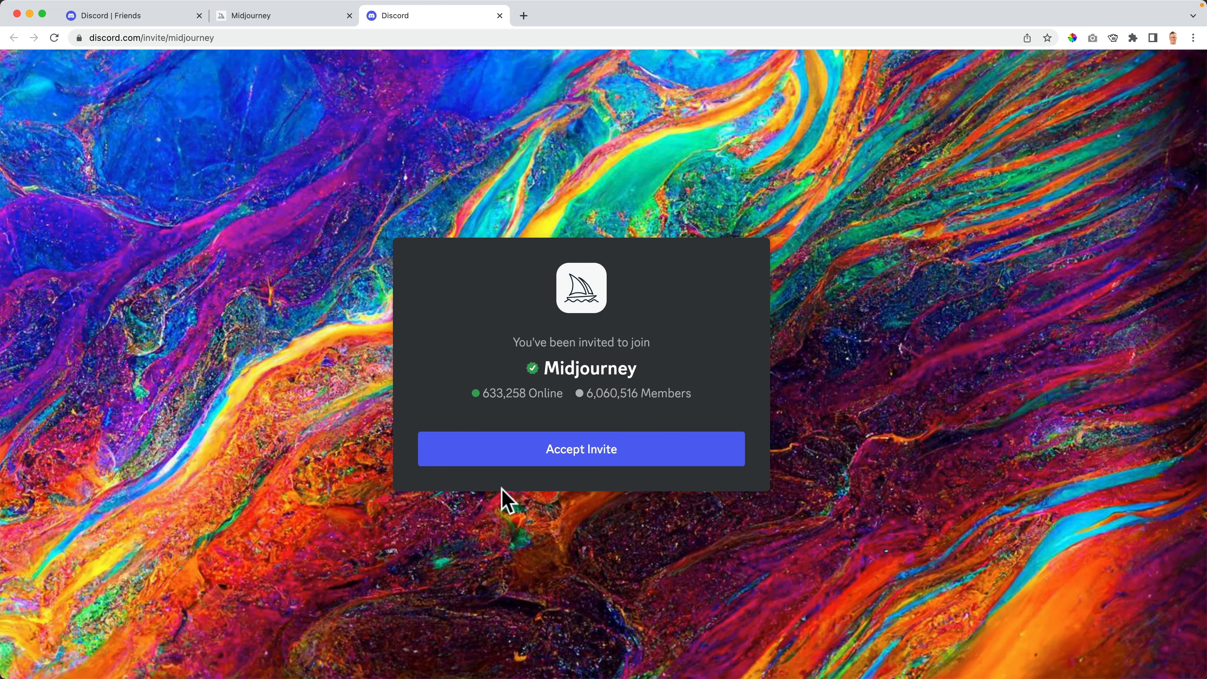
left_click(570, 458)
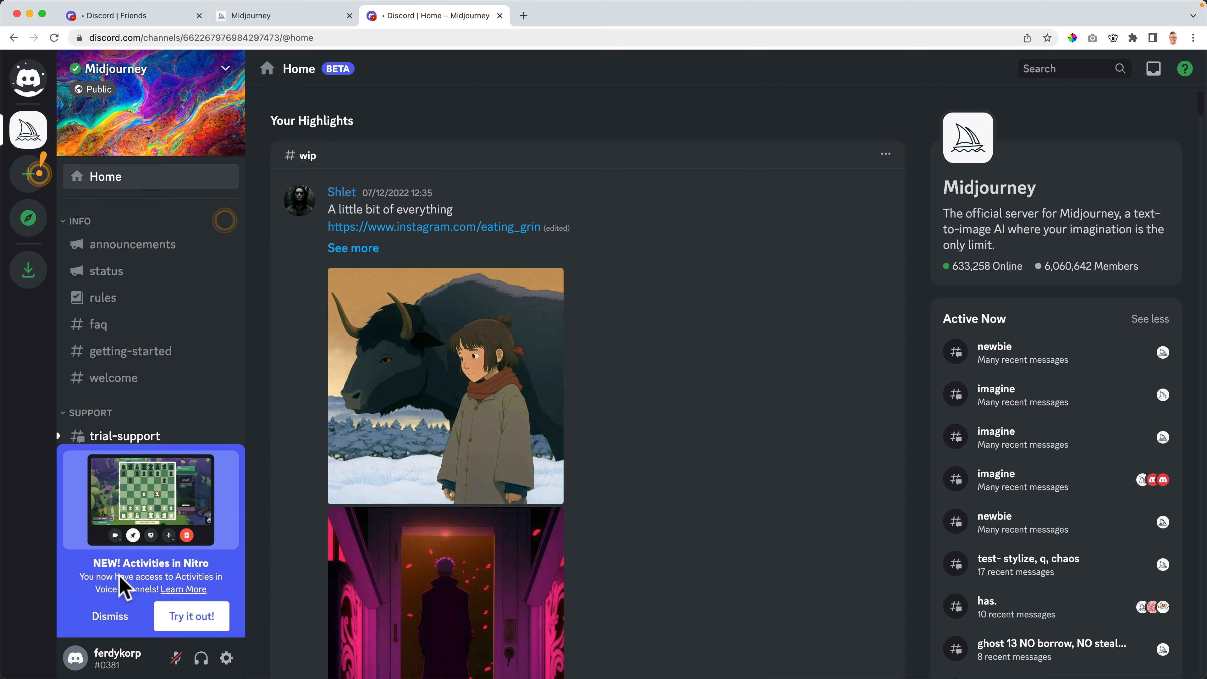
left_click(109, 616)
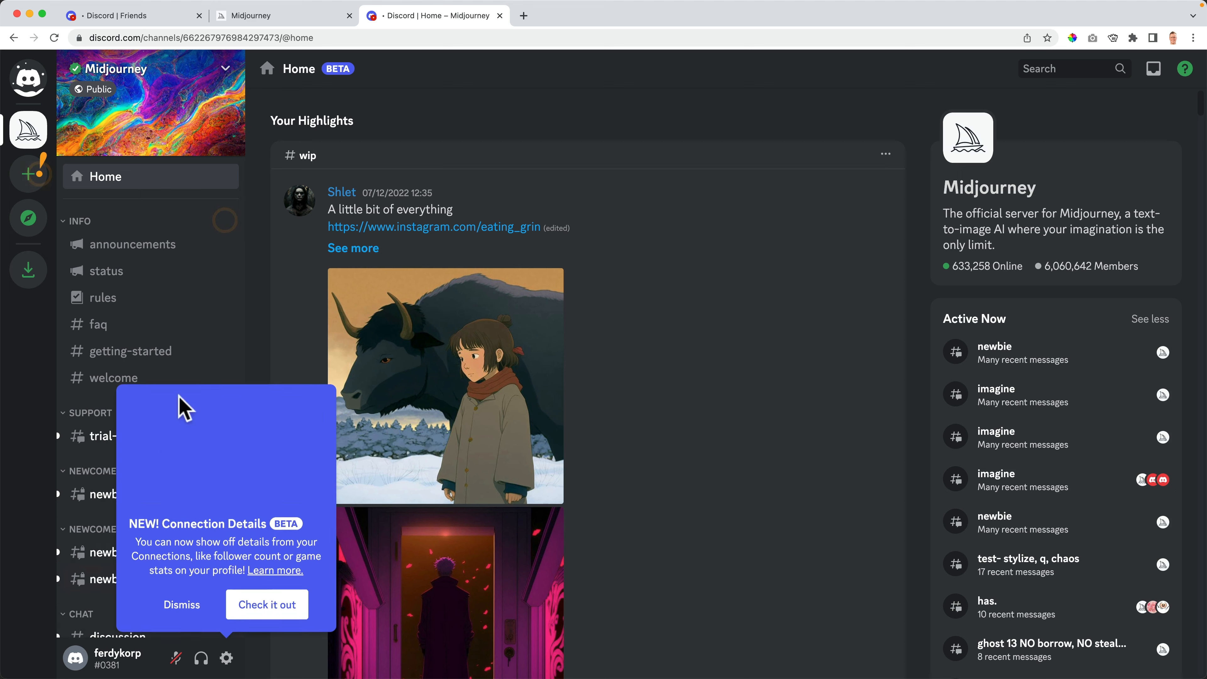
left_click(188, 613)
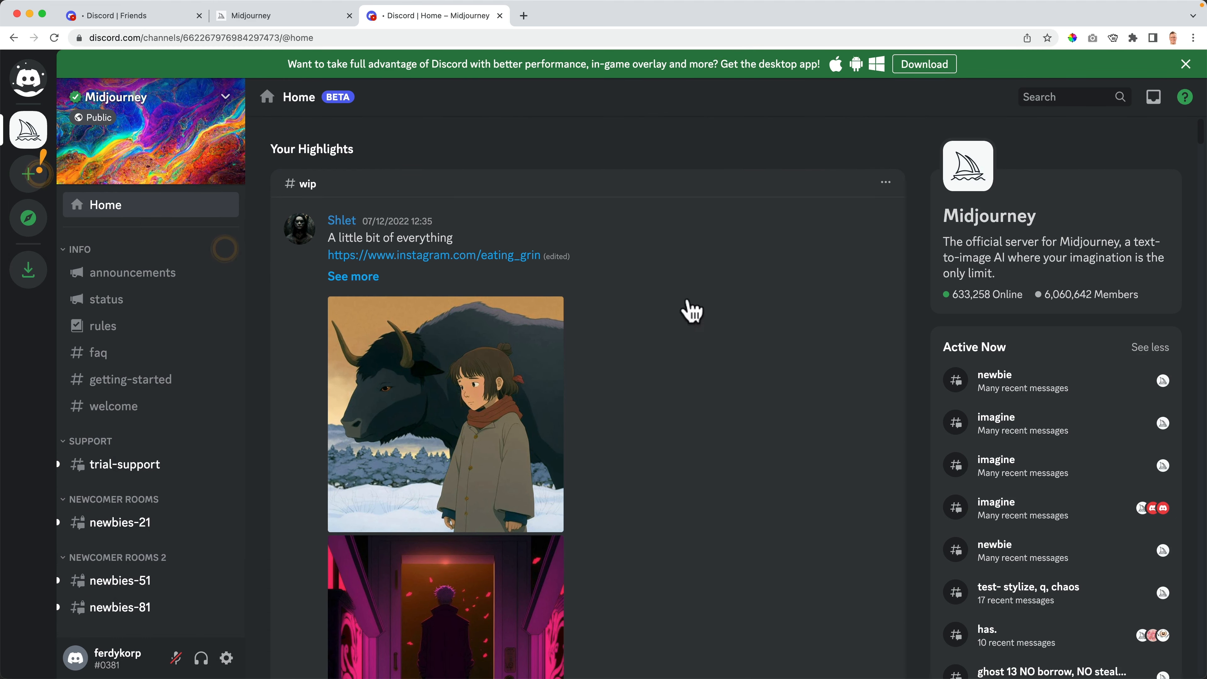
- Find the #newbies-81 channel in the channel list and open it
scroll(161, 305, "down", 10)
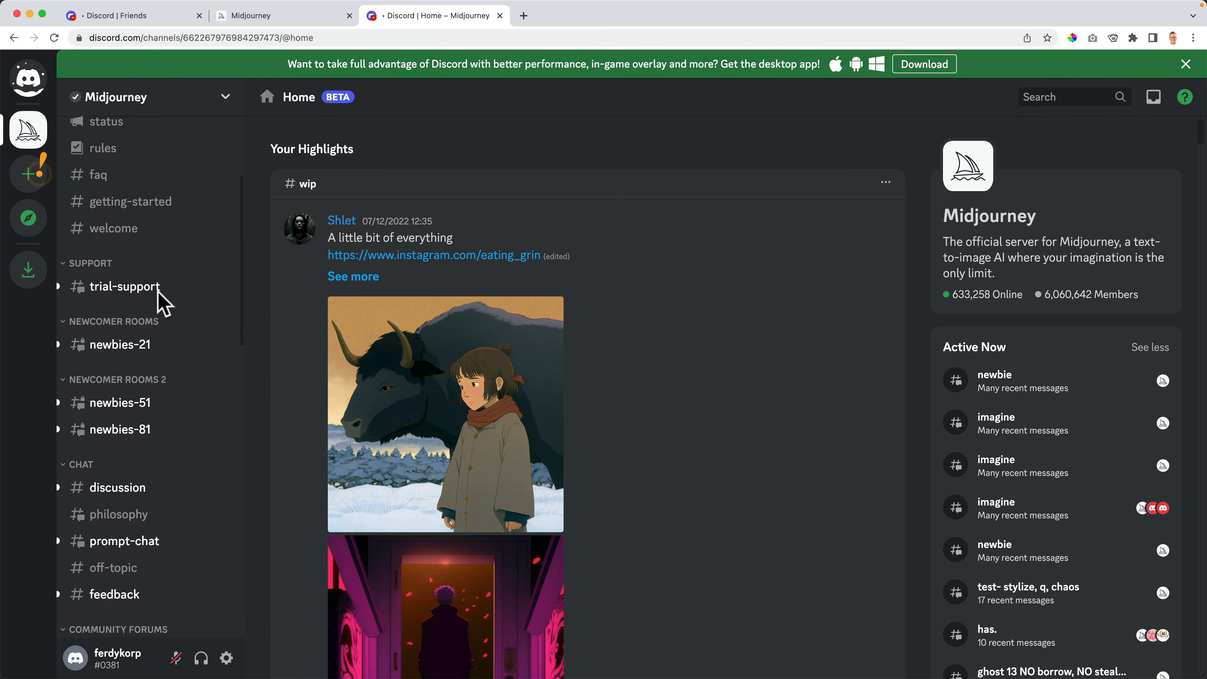
scroll(157, 299, "down", 10)
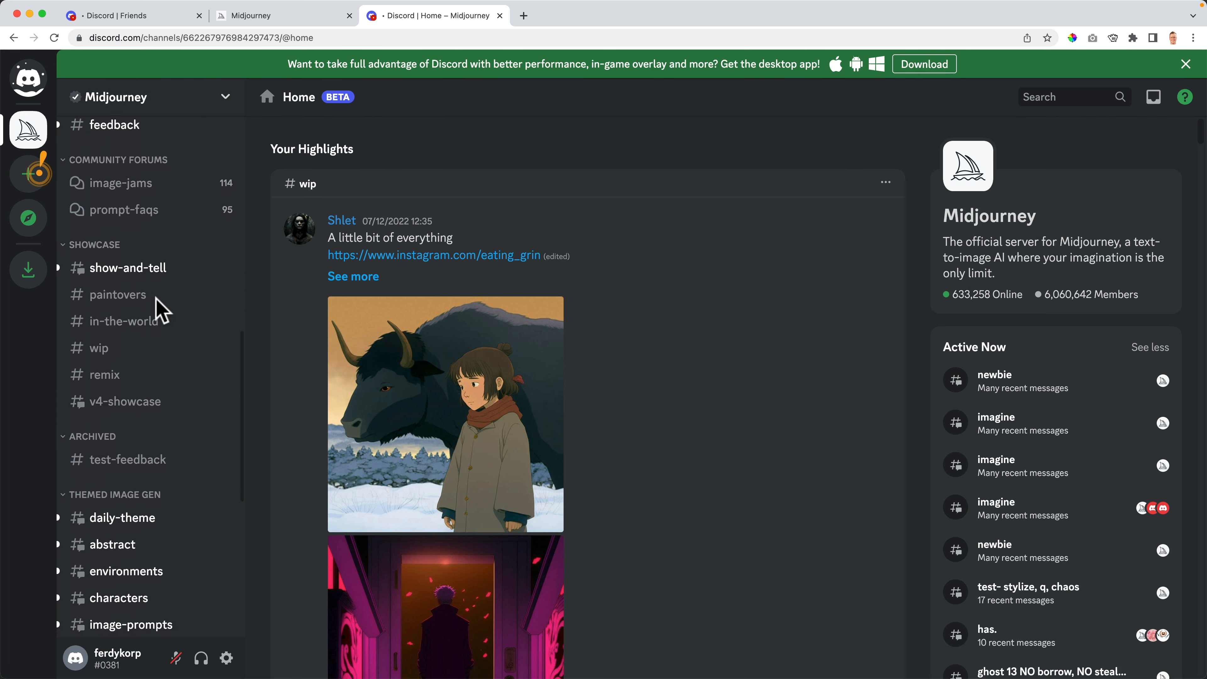
scroll(155, 298, "down", 3)
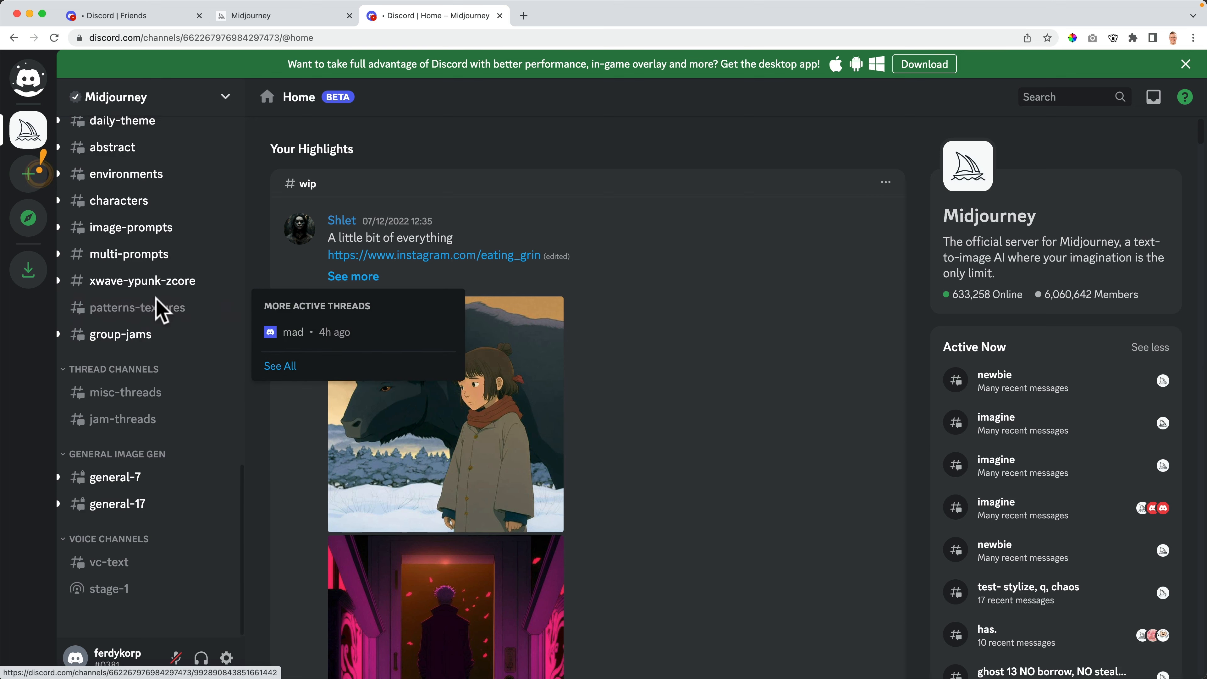
scroll(155, 298, "up", 12)
scroll(155, 298, "up", 3)
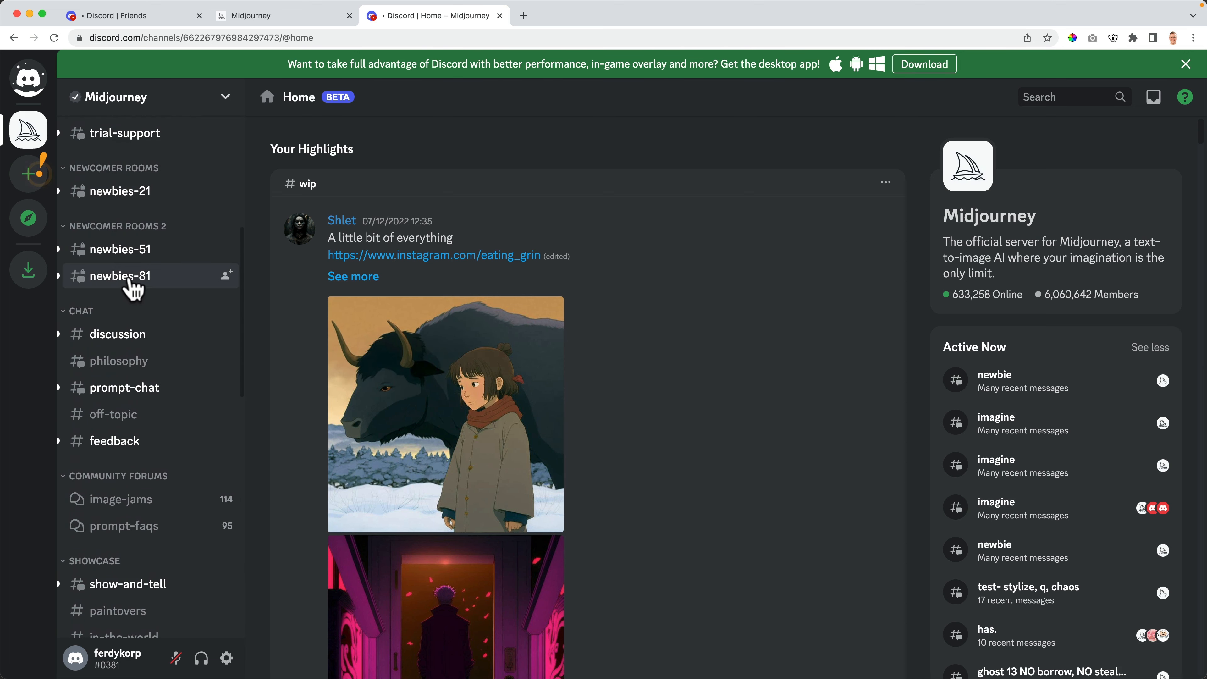
left_click(124, 279)
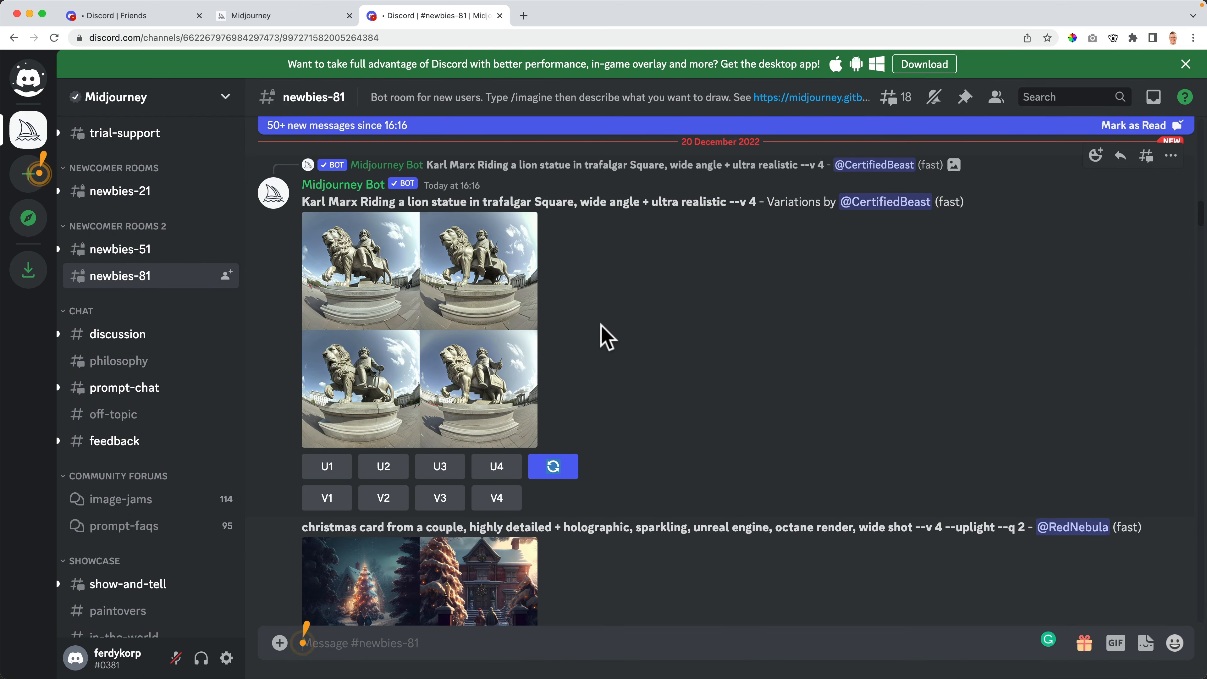
- Submit /imagine with 'bunnies orange teeth mountains photorealistic --ar 3:2' in #newbies-81
scroll(598, 339, "down", 5)
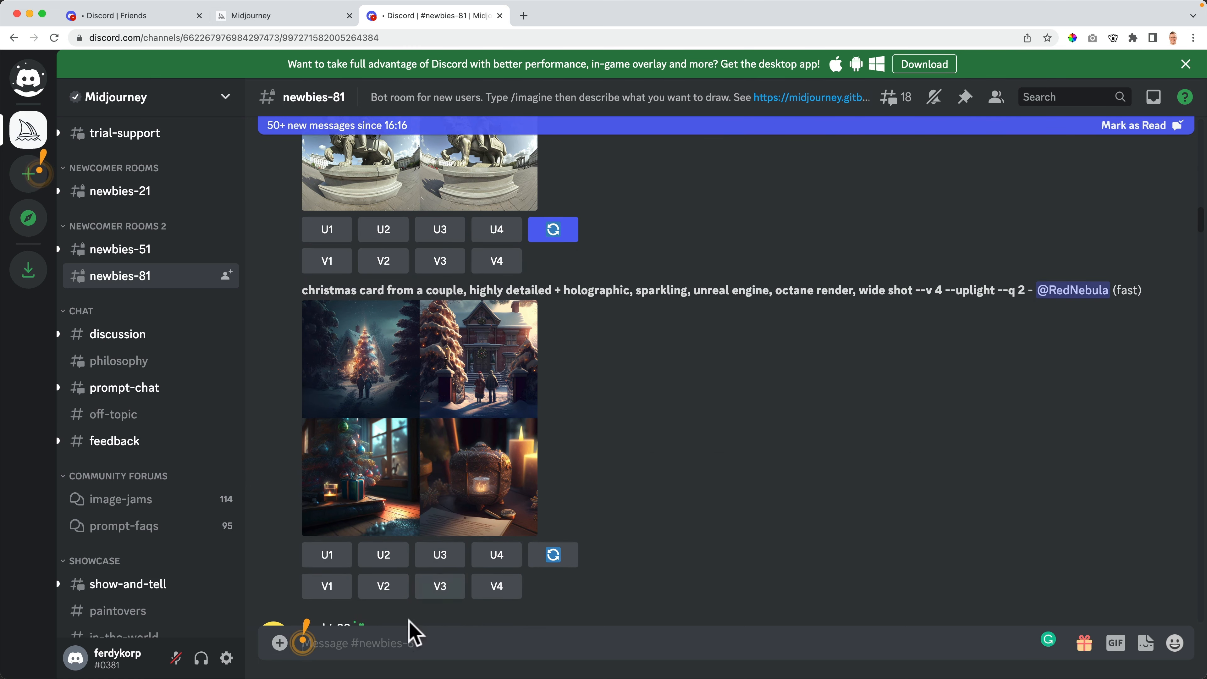
left_click(367, 643)
type("/ima")
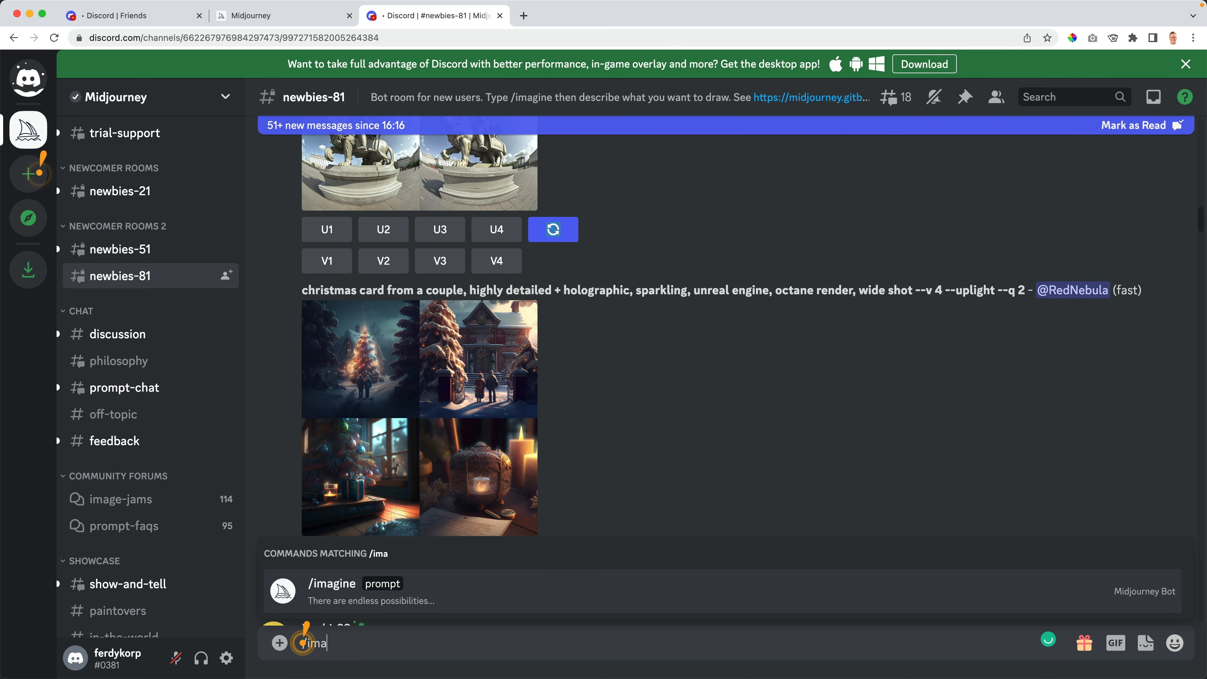
left_click(351, 598)
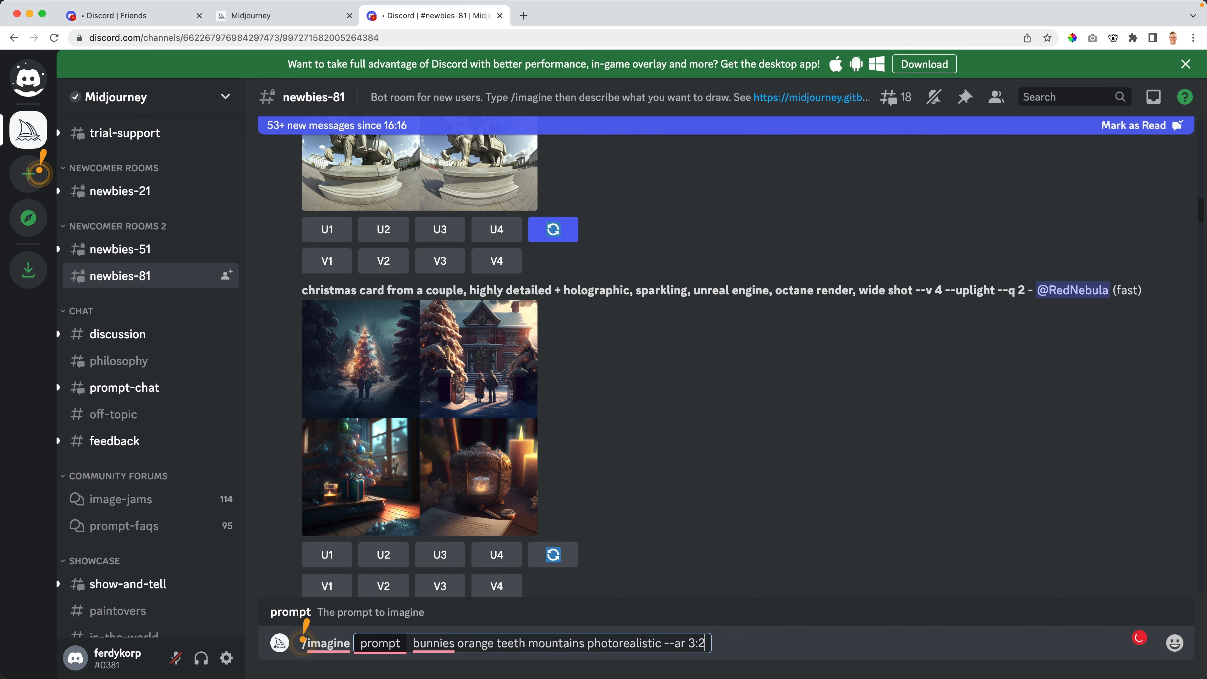
key("Return")
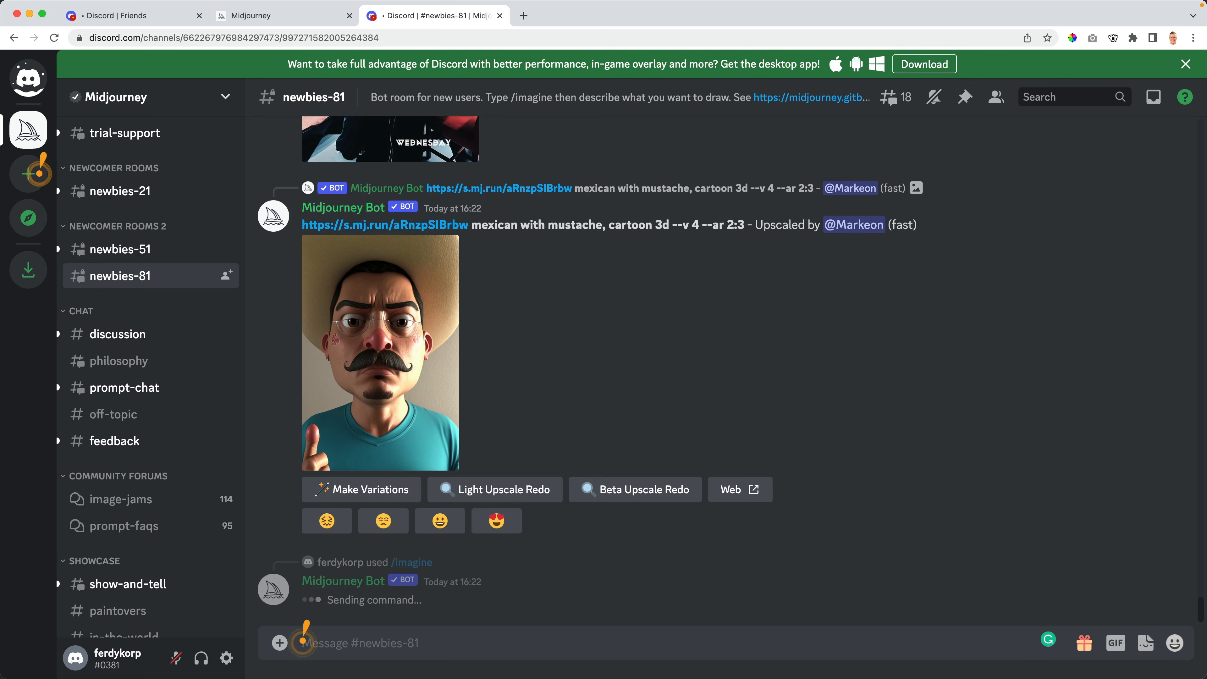
- Scroll #newbies-81 to read the bot's terms confirmation and welcome message
scroll(495, 428, "up", 3)
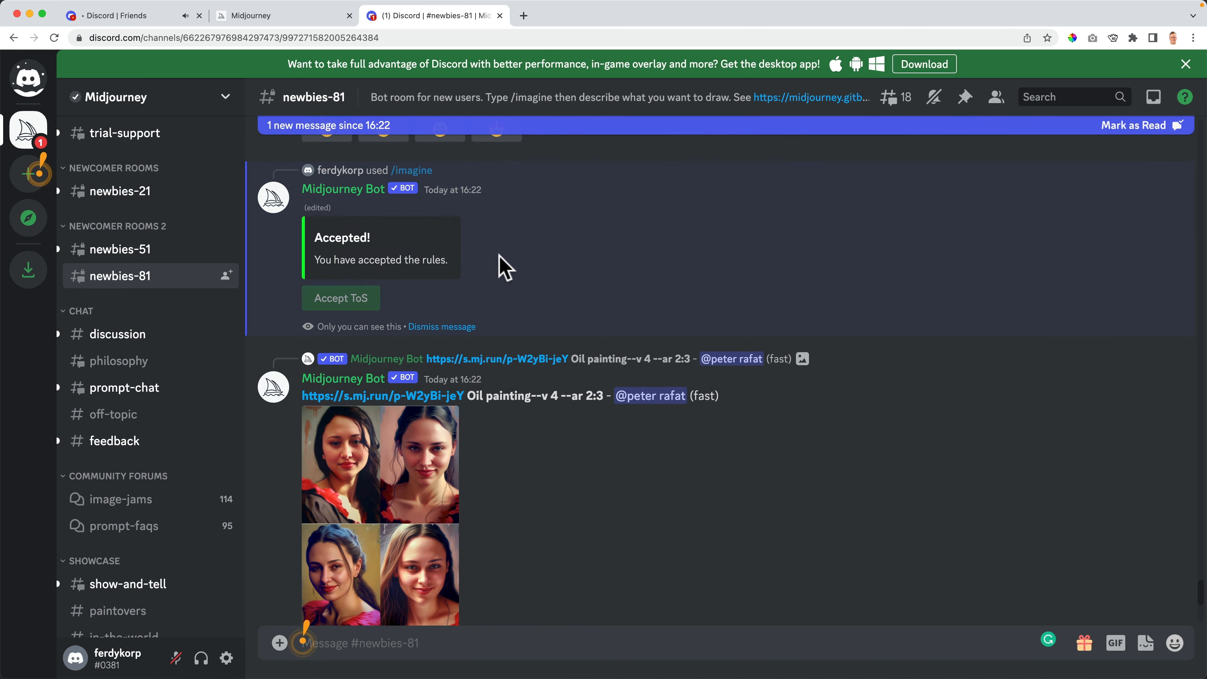
scroll(380, 357, "down", 10)
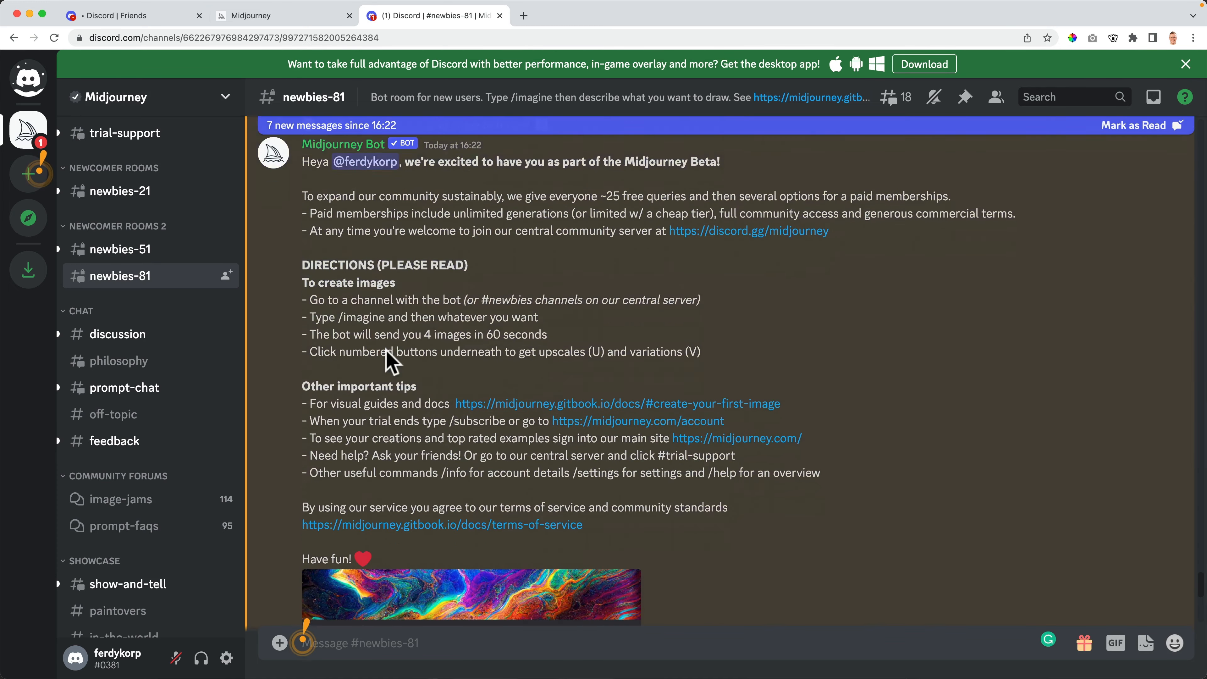
scroll(386, 352, "down", 10)
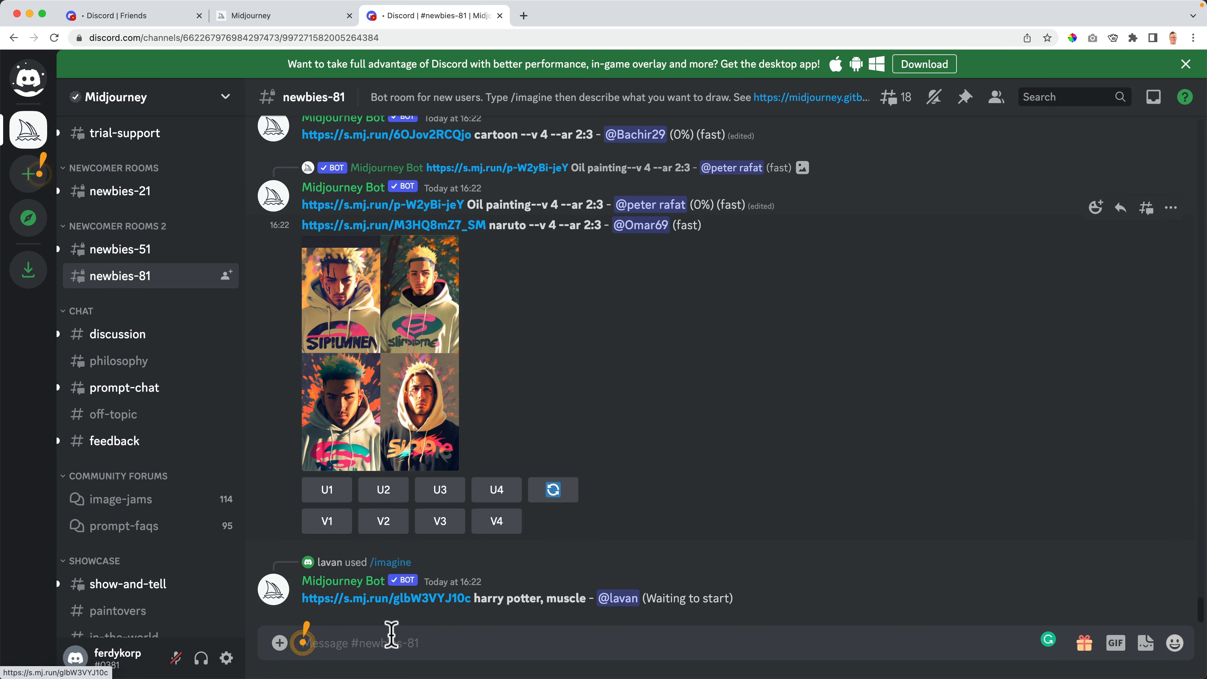
- Send /imagine 'bunnies orange teeth mountains photorealistic --ar 3:2', correcting the --ar flag
type("/imag")
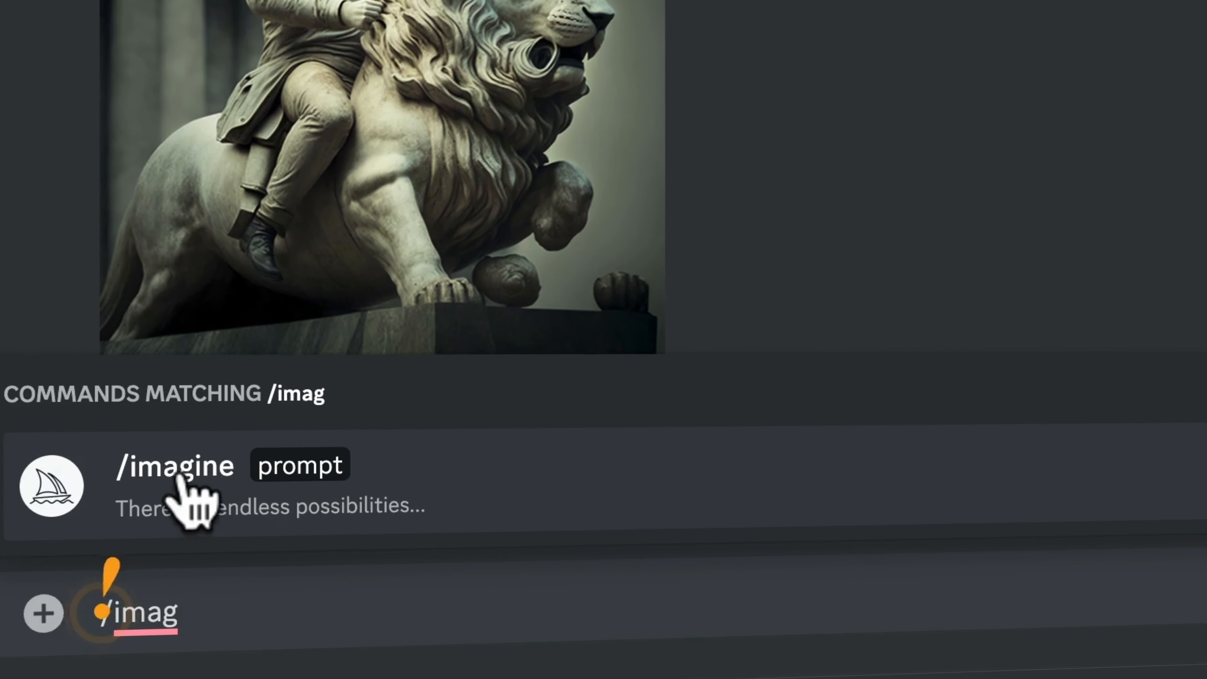
left_click(288, 547)
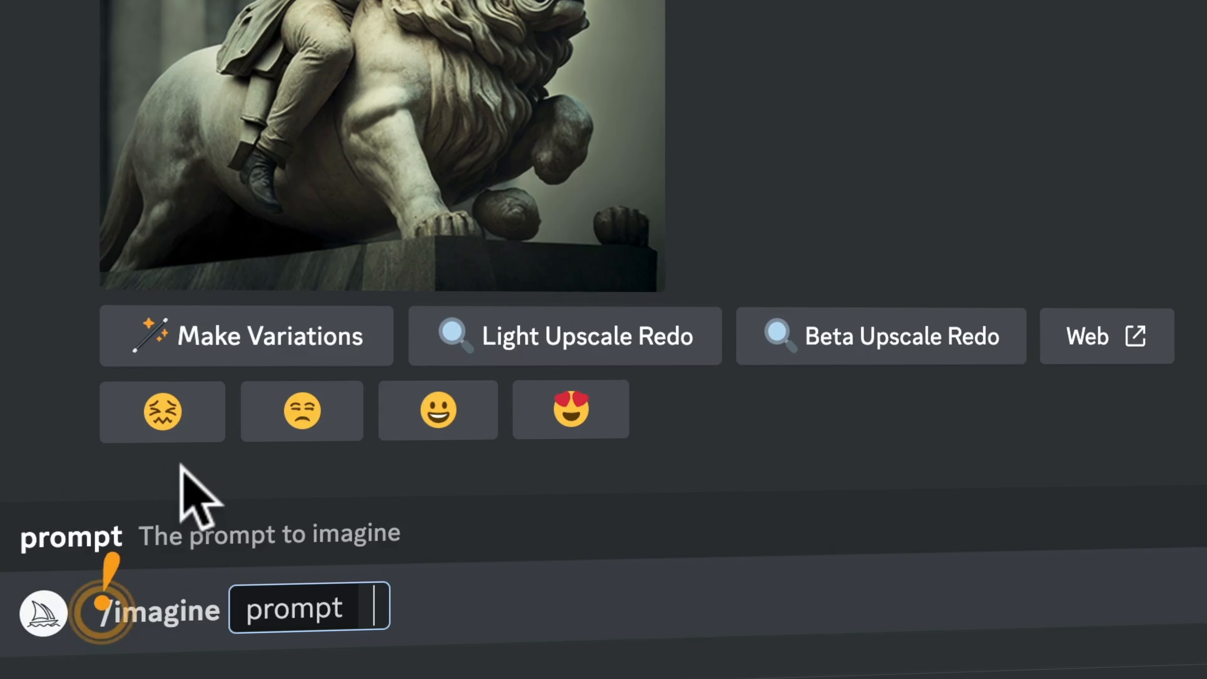
type("bunnies o")
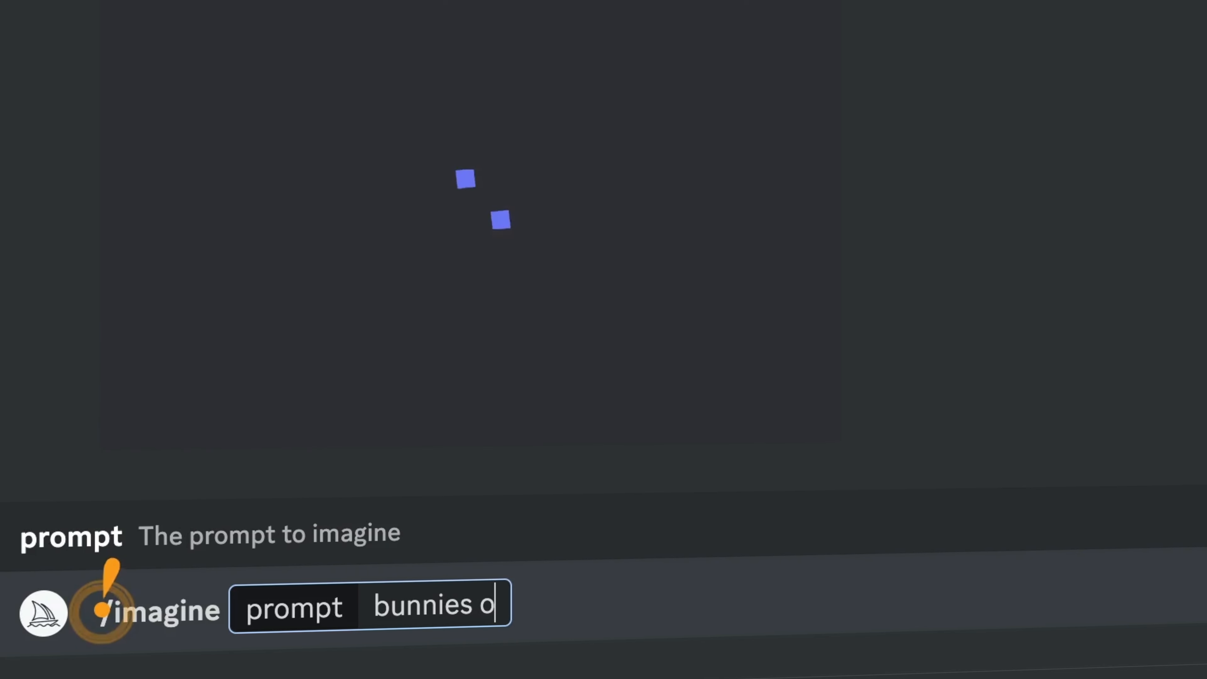
type("range teeth moun")
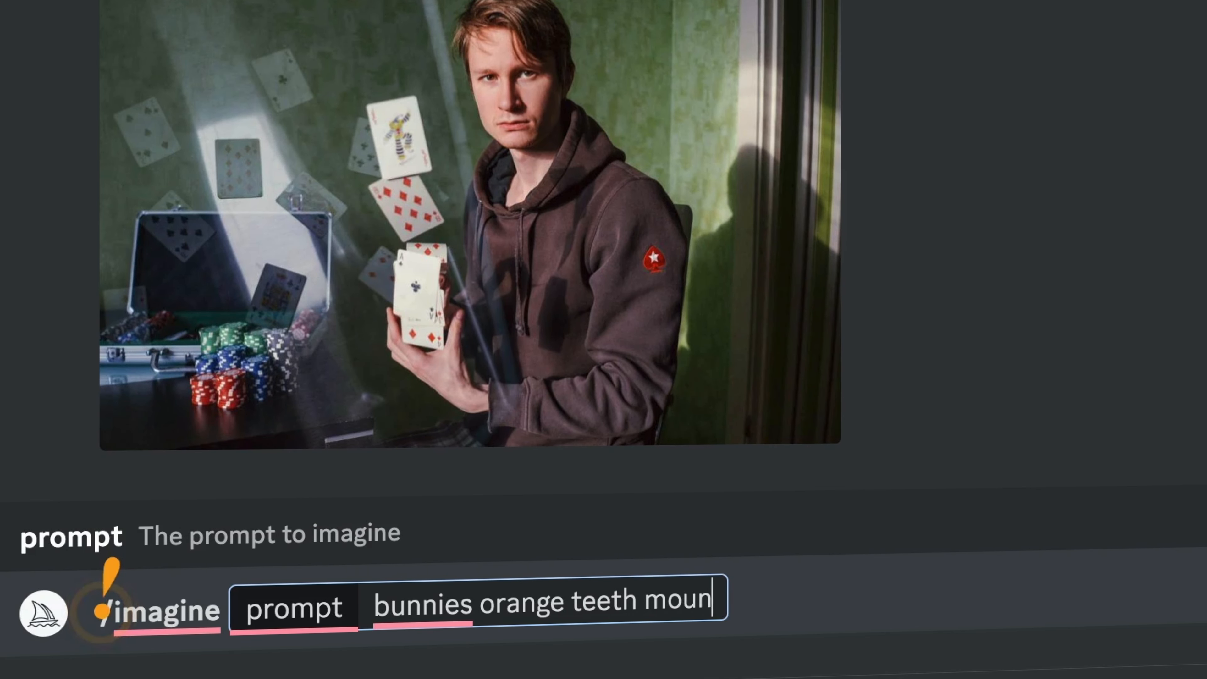
type("tinas photoreal")
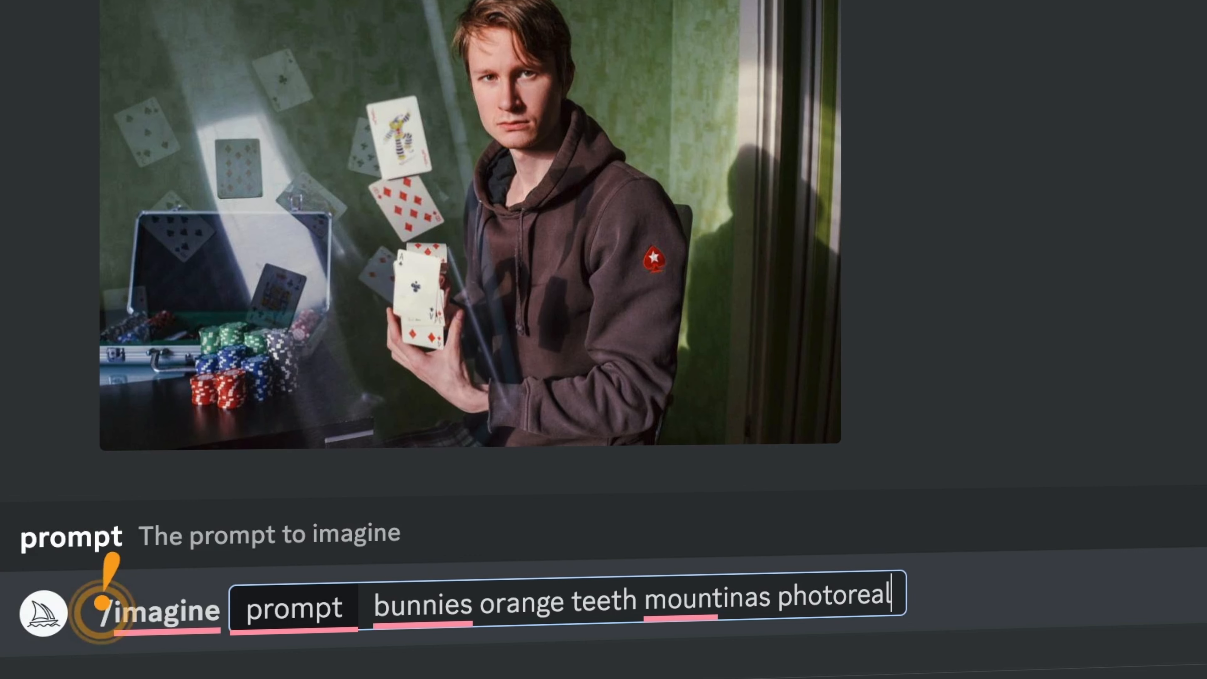
type("istic --a3:2")
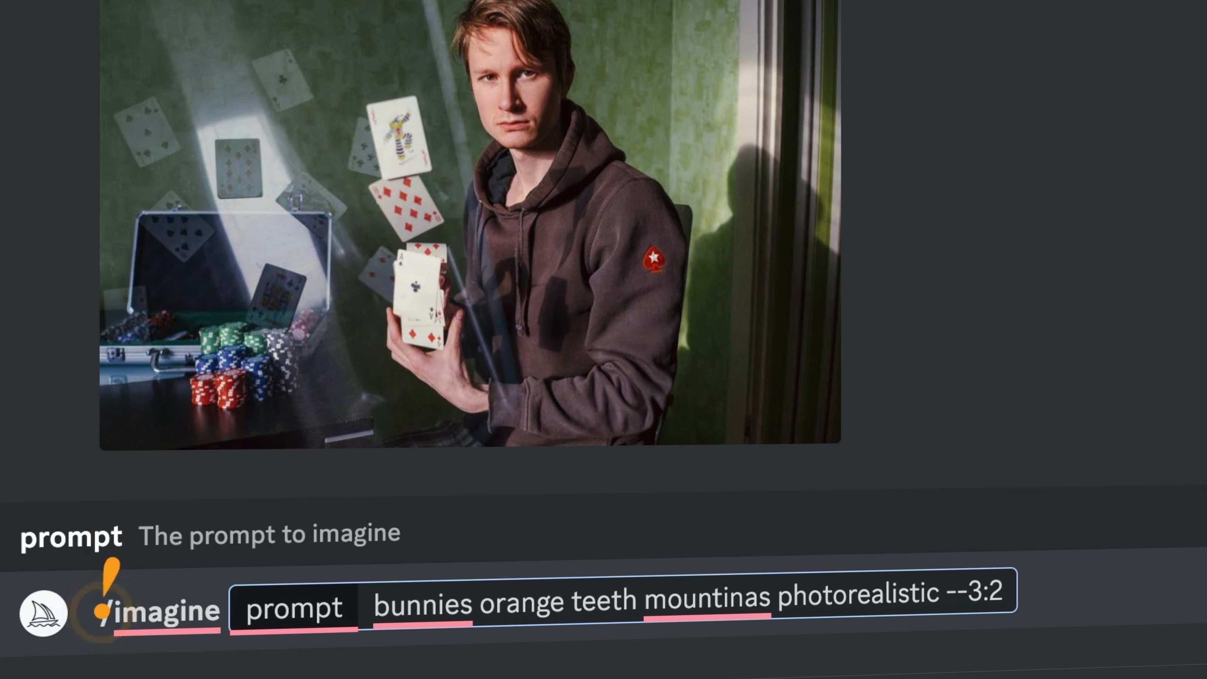
key("Left")
key("Left")
key("Left")
type("ar")
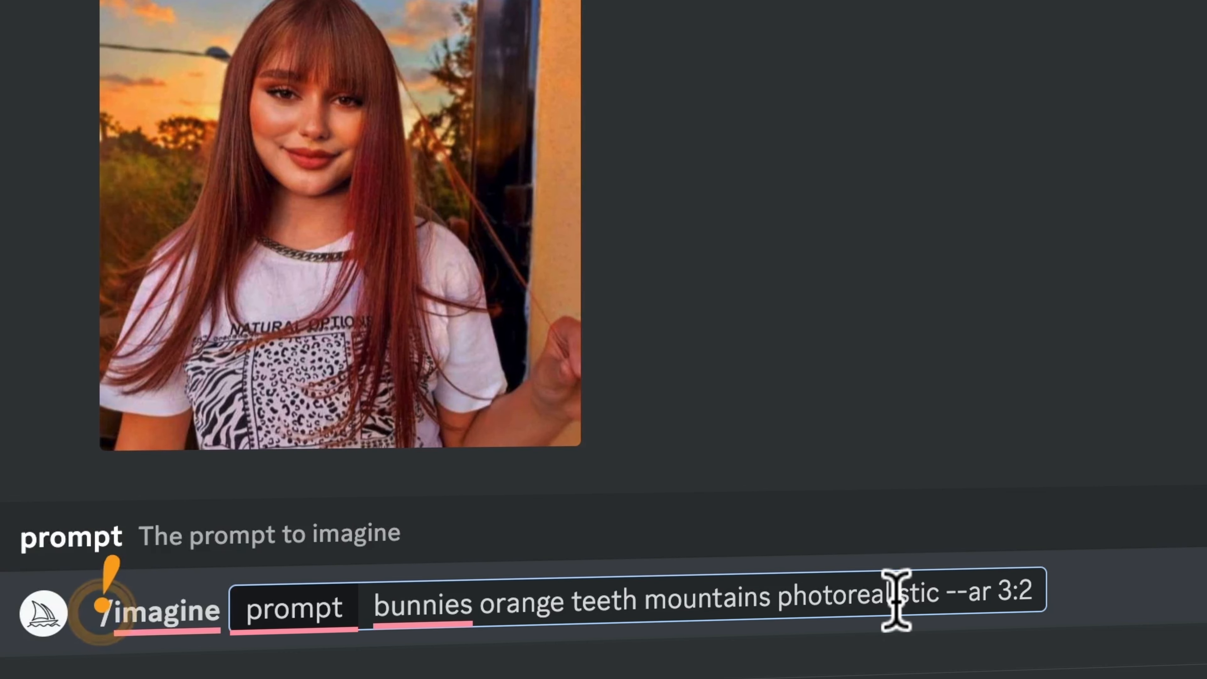
key("Return")
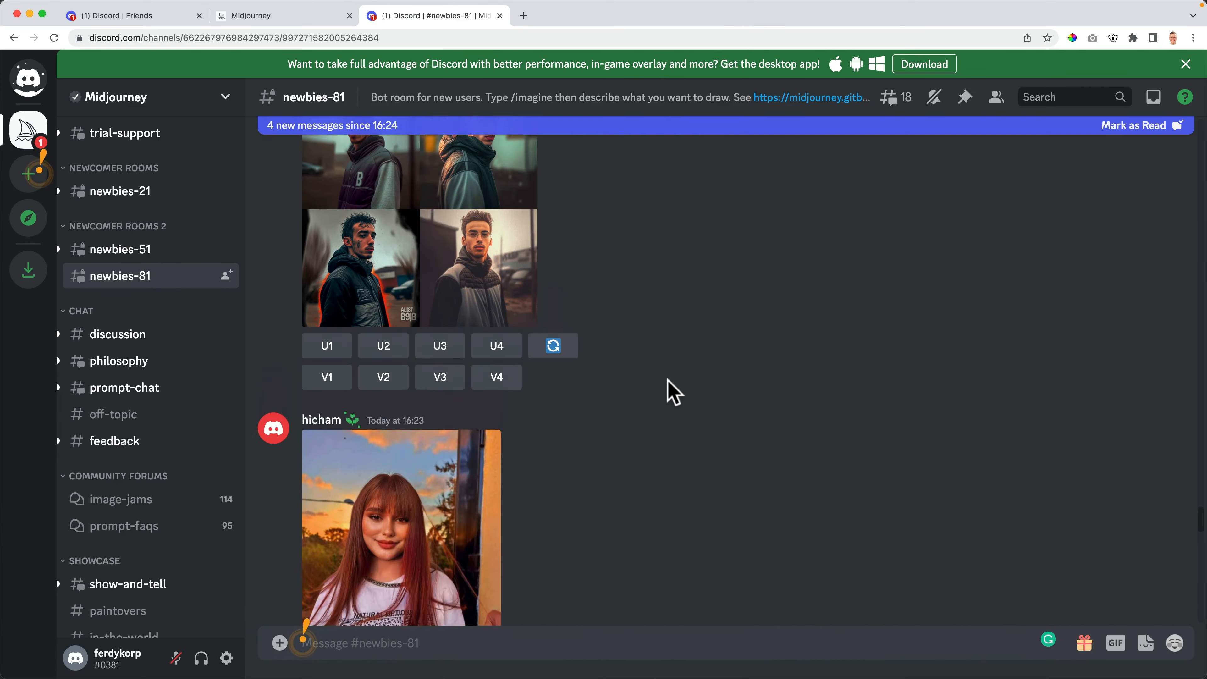
- Scroll down #newbies-81 to the finished four-image bunnies grid
scroll(669, 383, "down", 10)
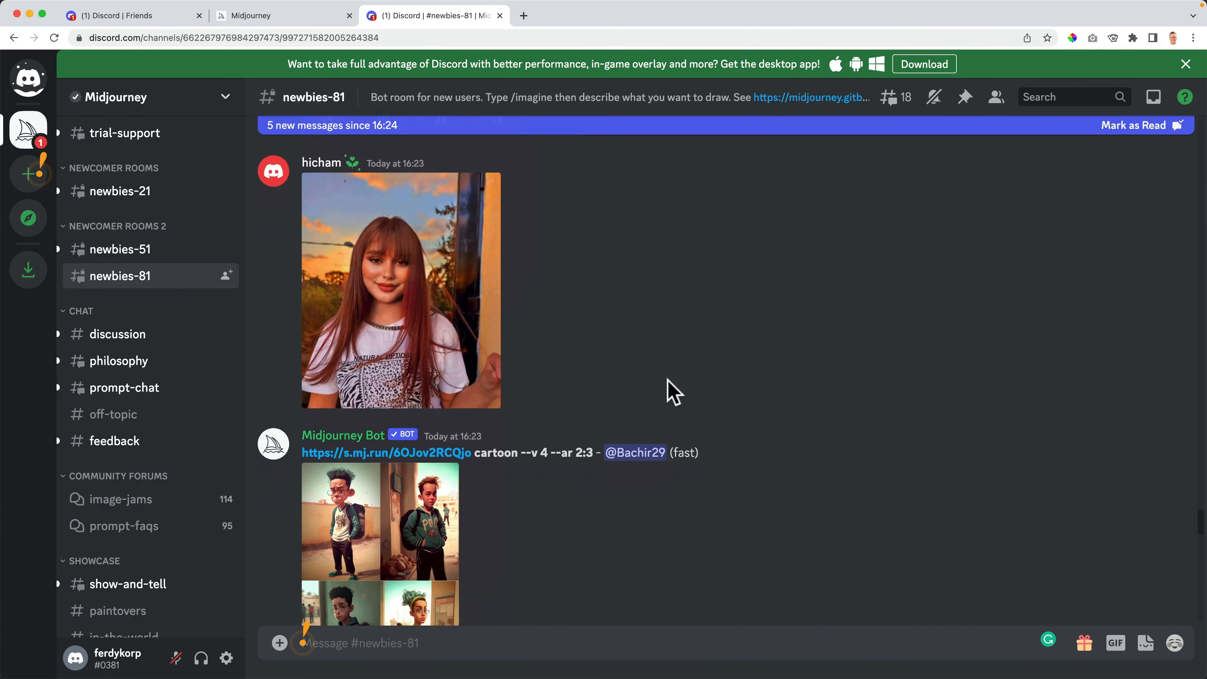
scroll(666, 387, "down", 8)
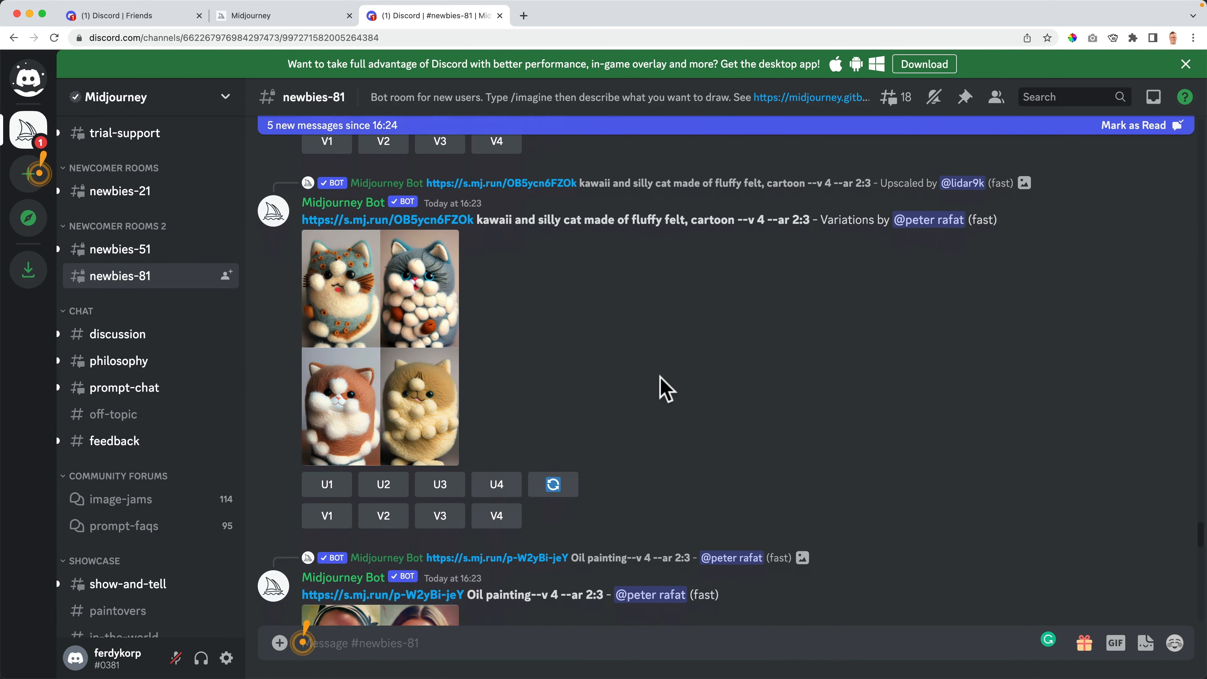
scroll(570, 326, "down", 20)
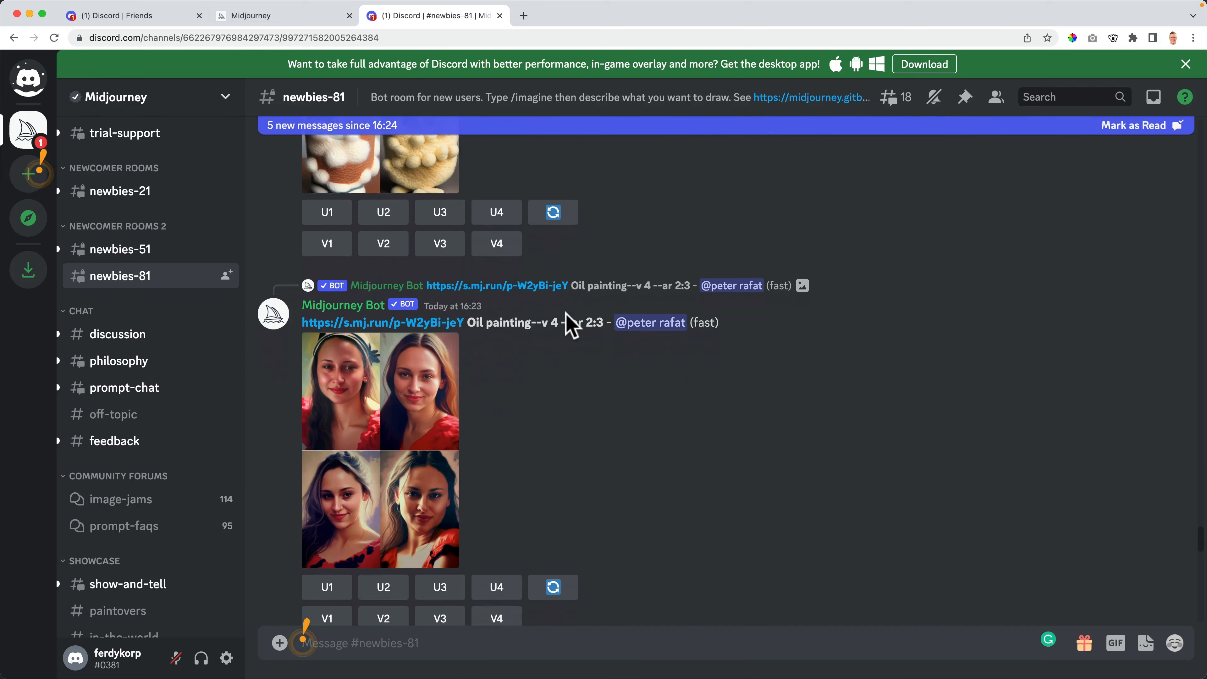
scroll(589, 333, "down", 15)
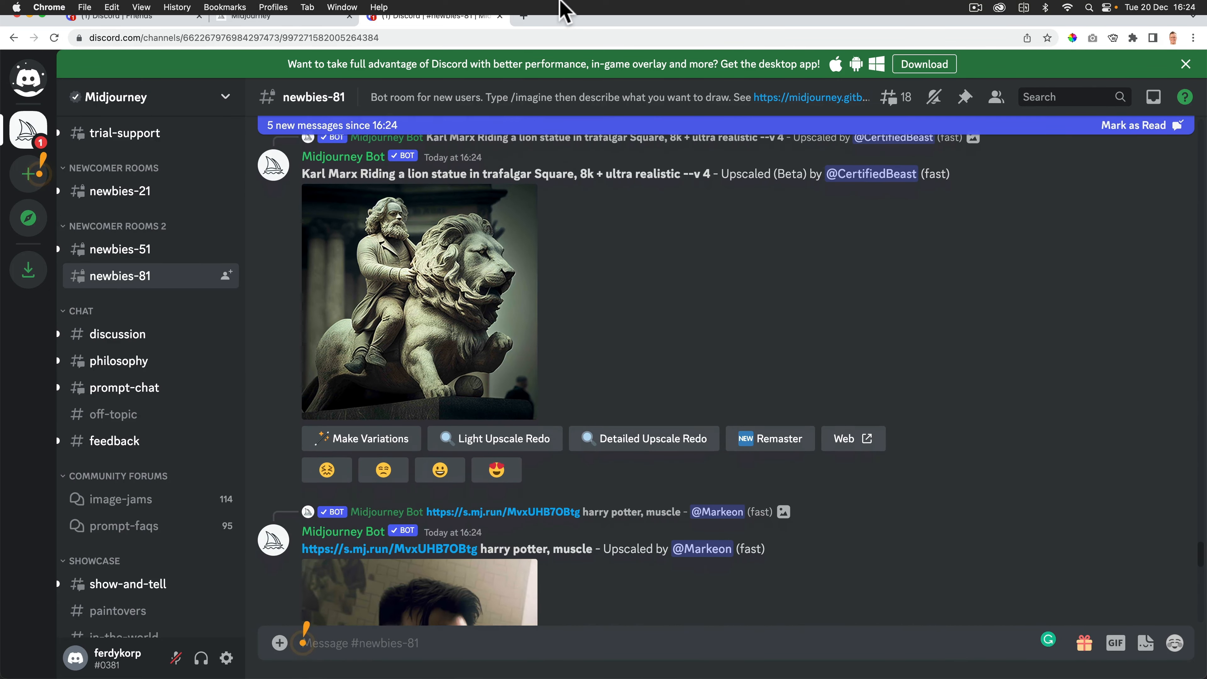
scroll(603, 338, "down", 15)
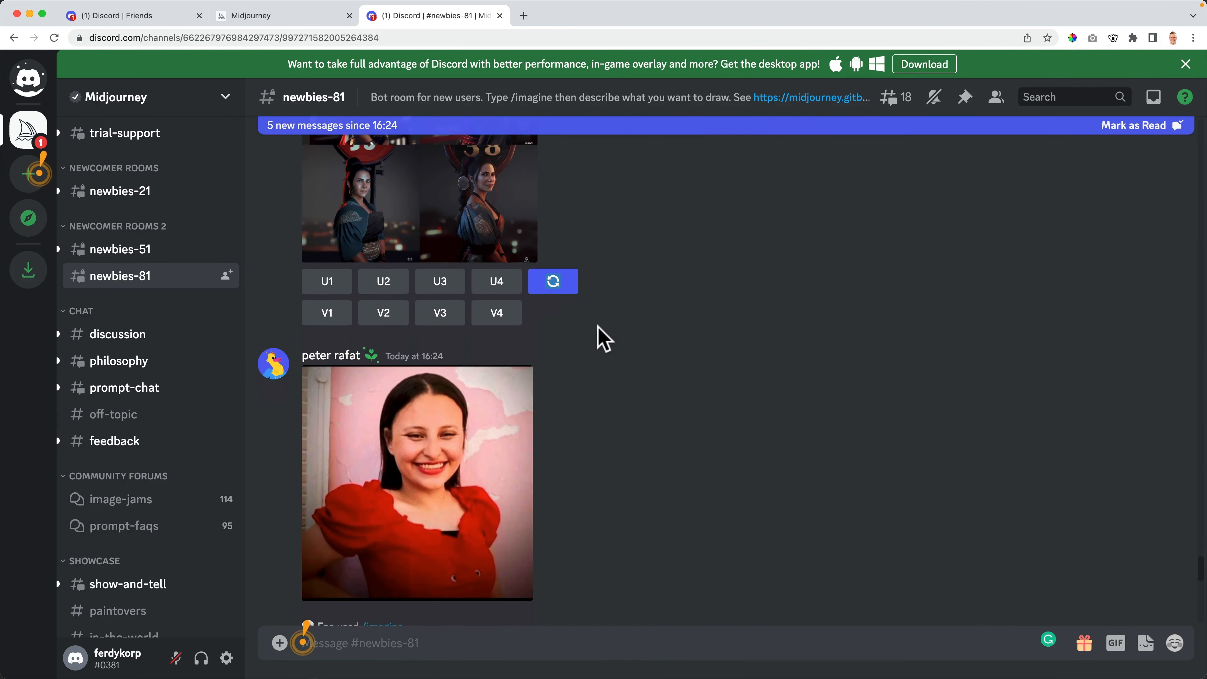
scroll(603, 338, "down", 15)
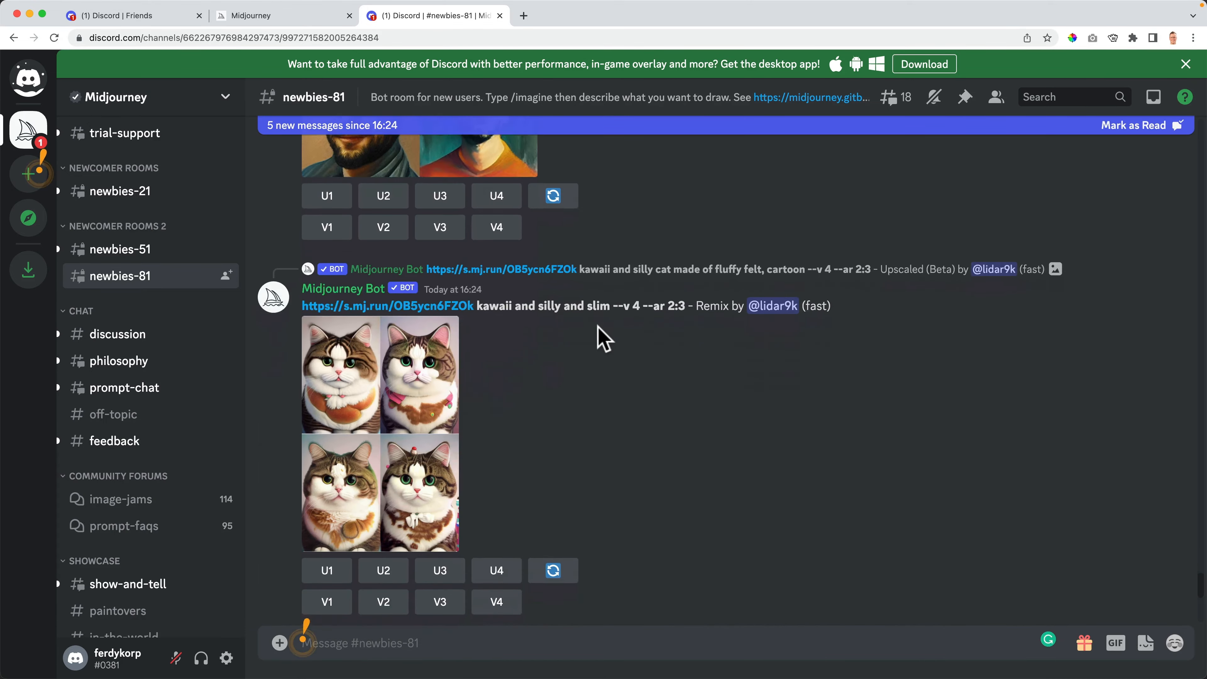
scroll(603, 339, "down", 5)
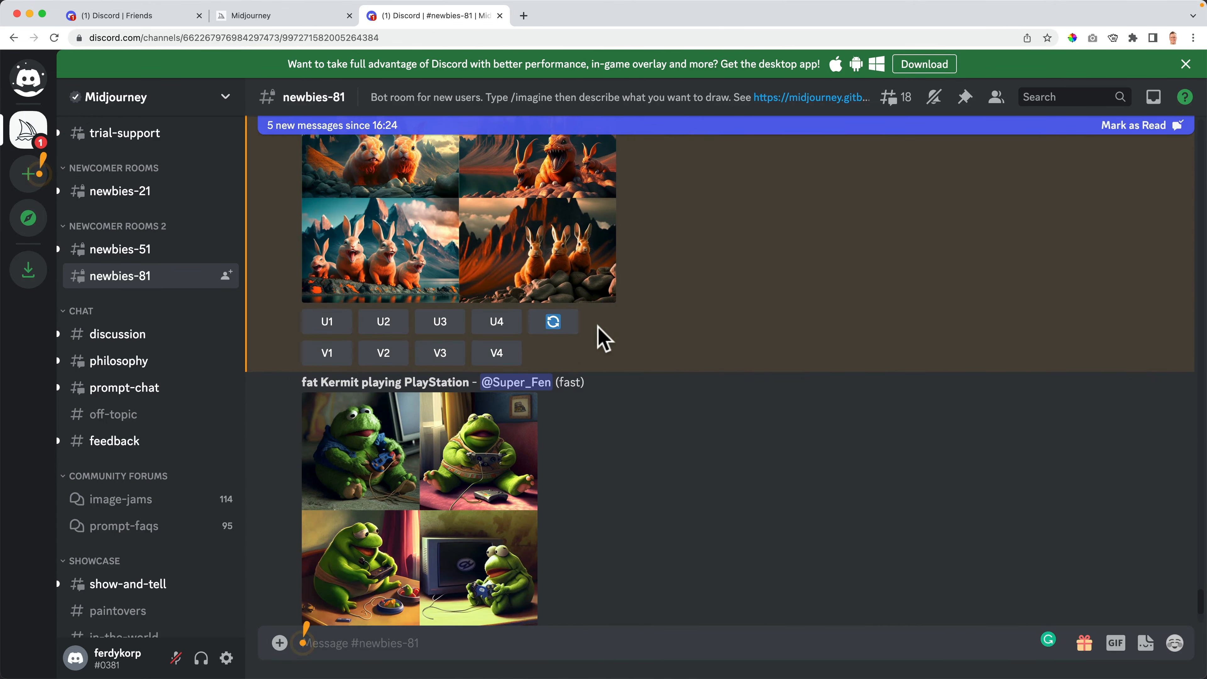
scroll(604, 336, "up", 4)
- Open the bunnies grid at original size and save it as a PNG file
left_click(553, 343)
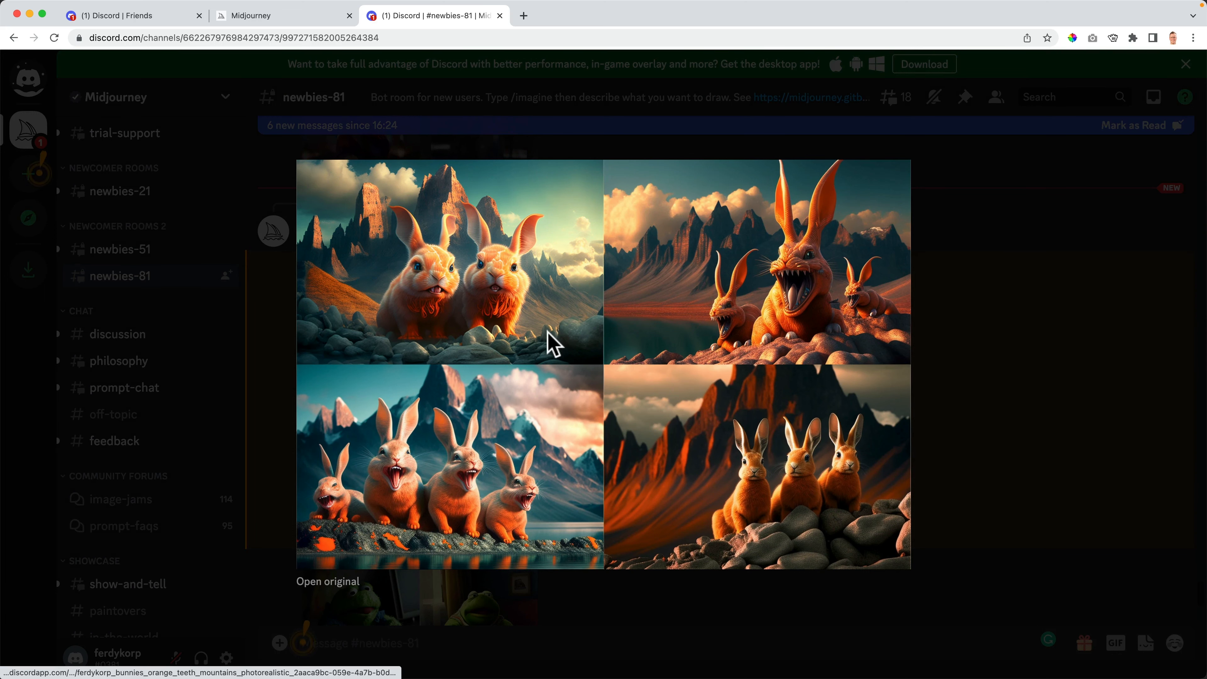
left_click(328, 581)
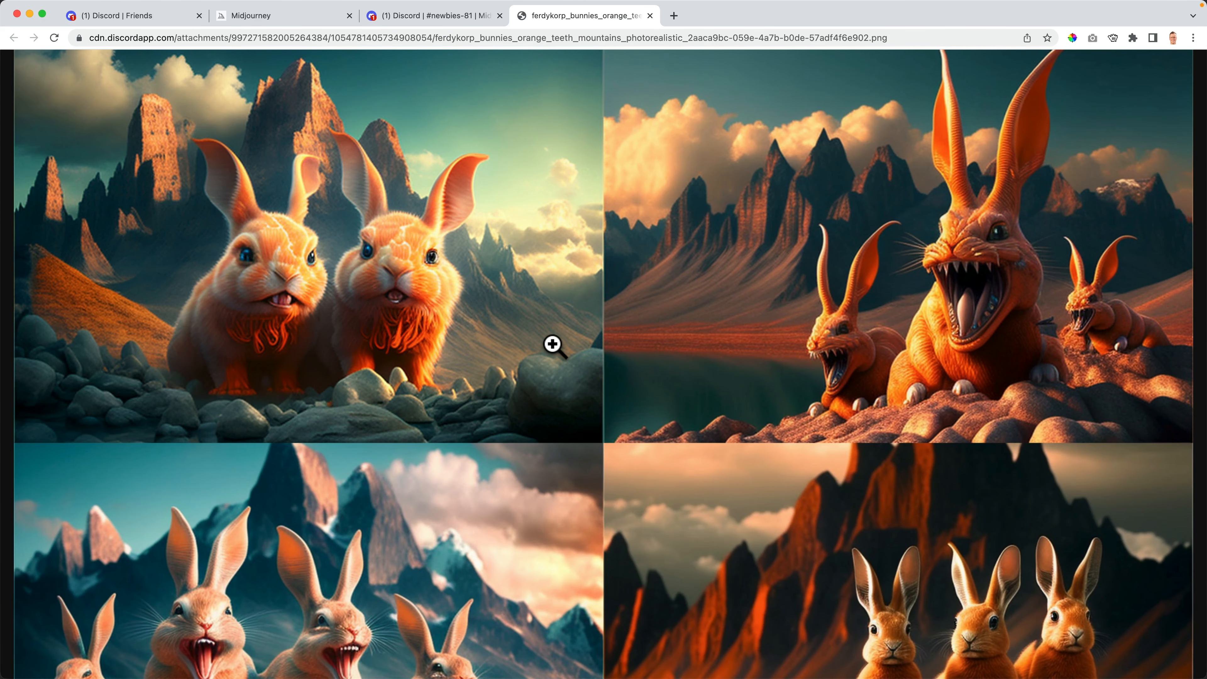
scroll(612, 300, "down", 5)
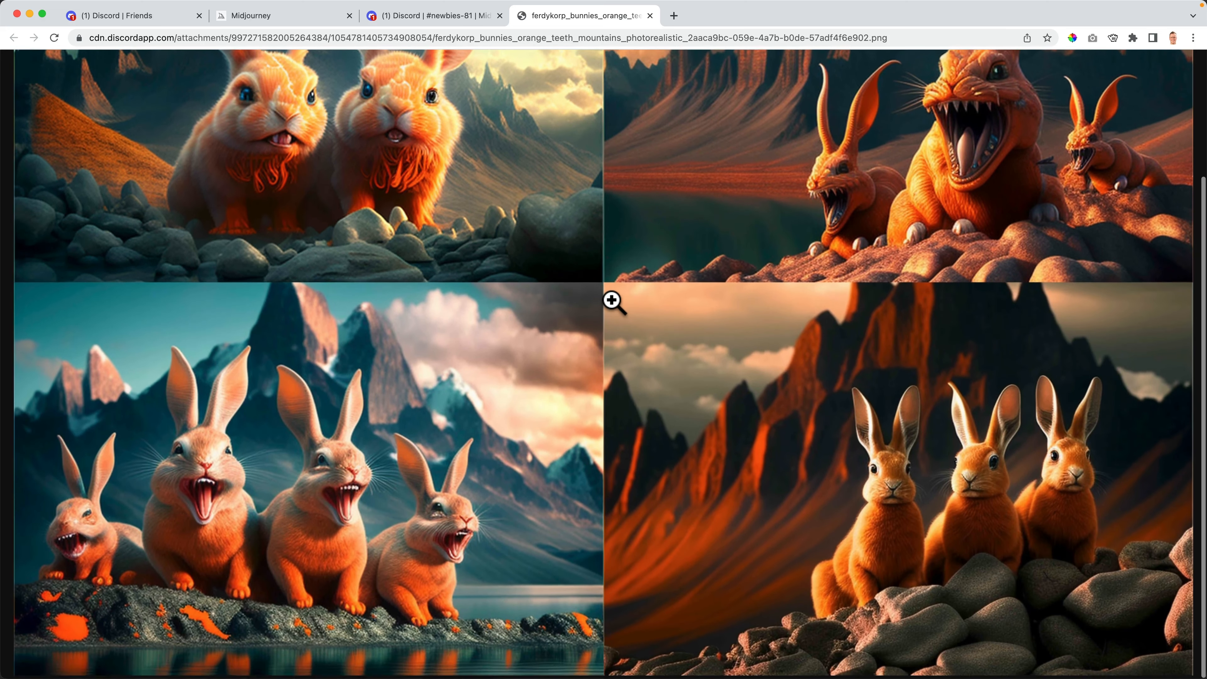
scroll(611, 301, "up", 5)
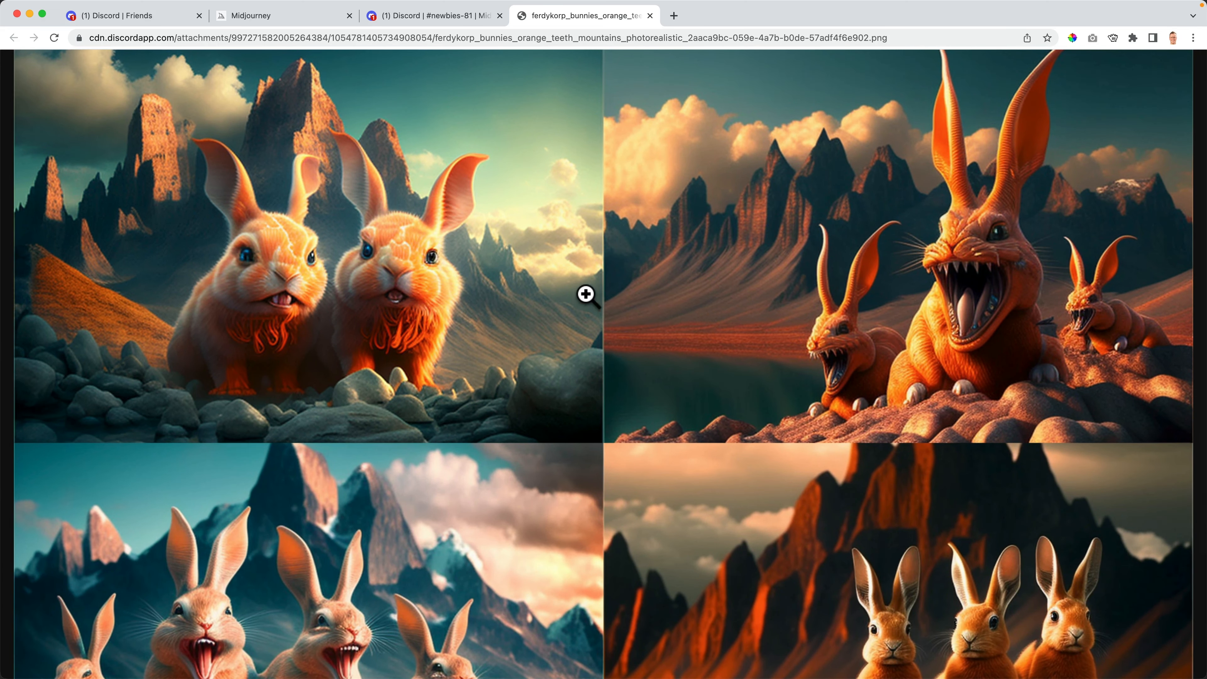
right_click(547, 283)
left_click(568, 307)
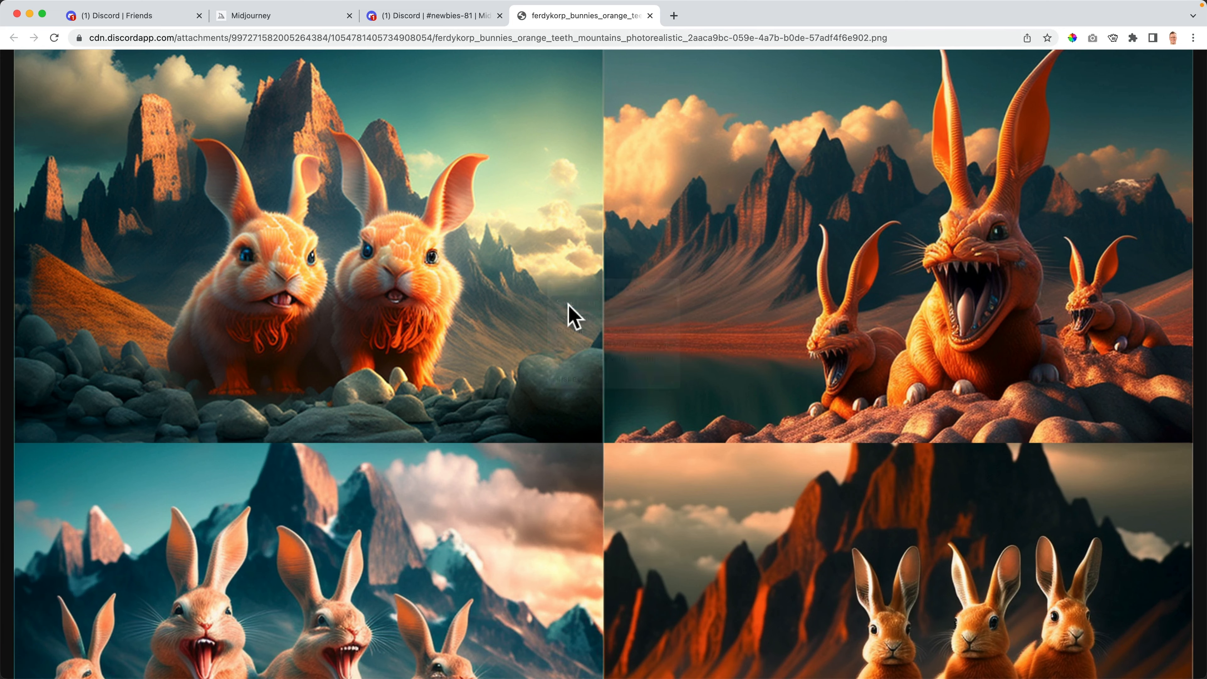
key("Return")
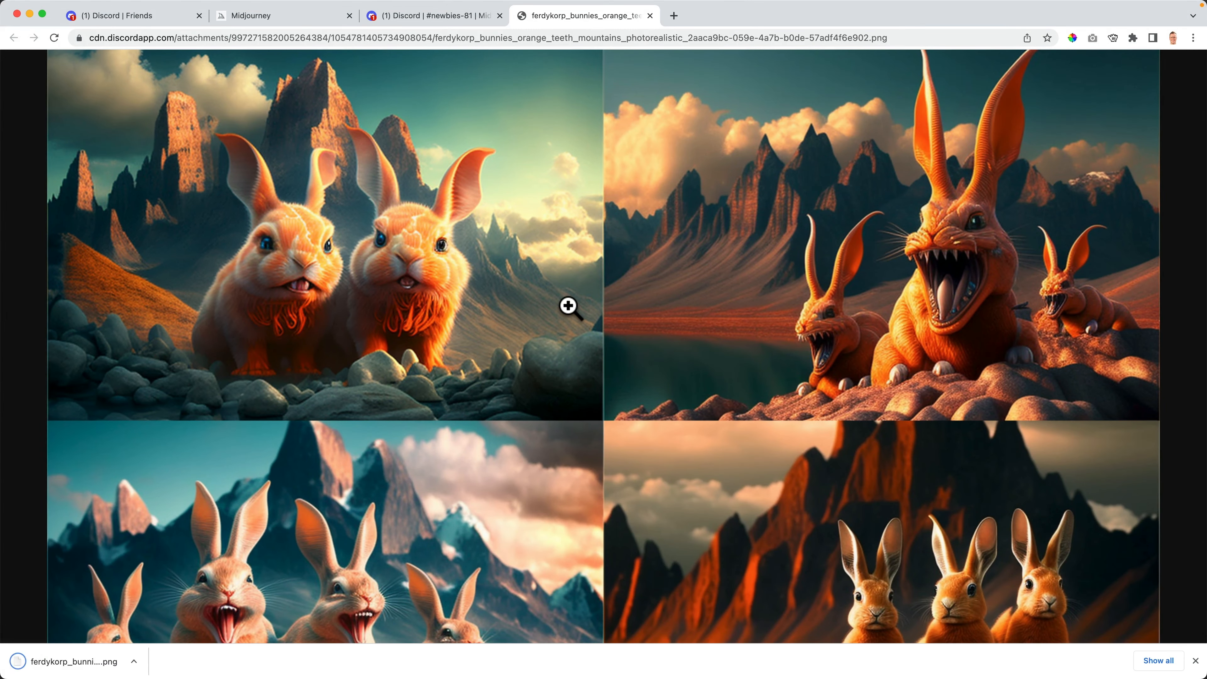
left_click(1195, 662)
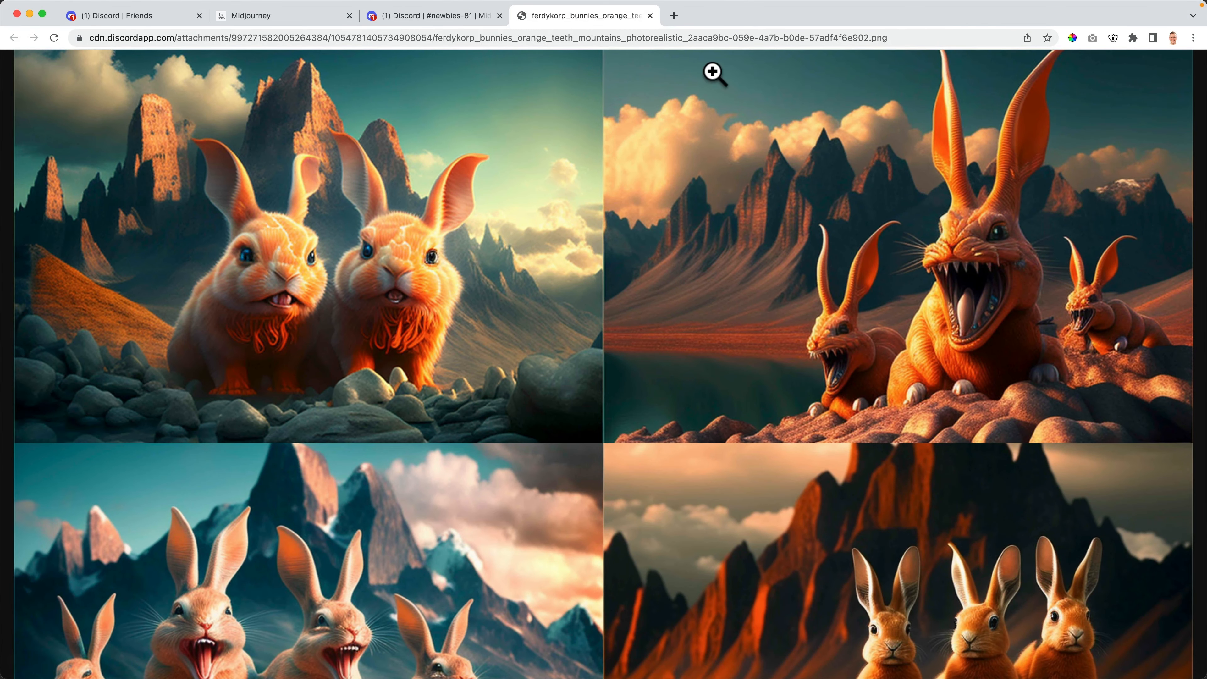
left_click(650, 15)
left_click(990, 170)
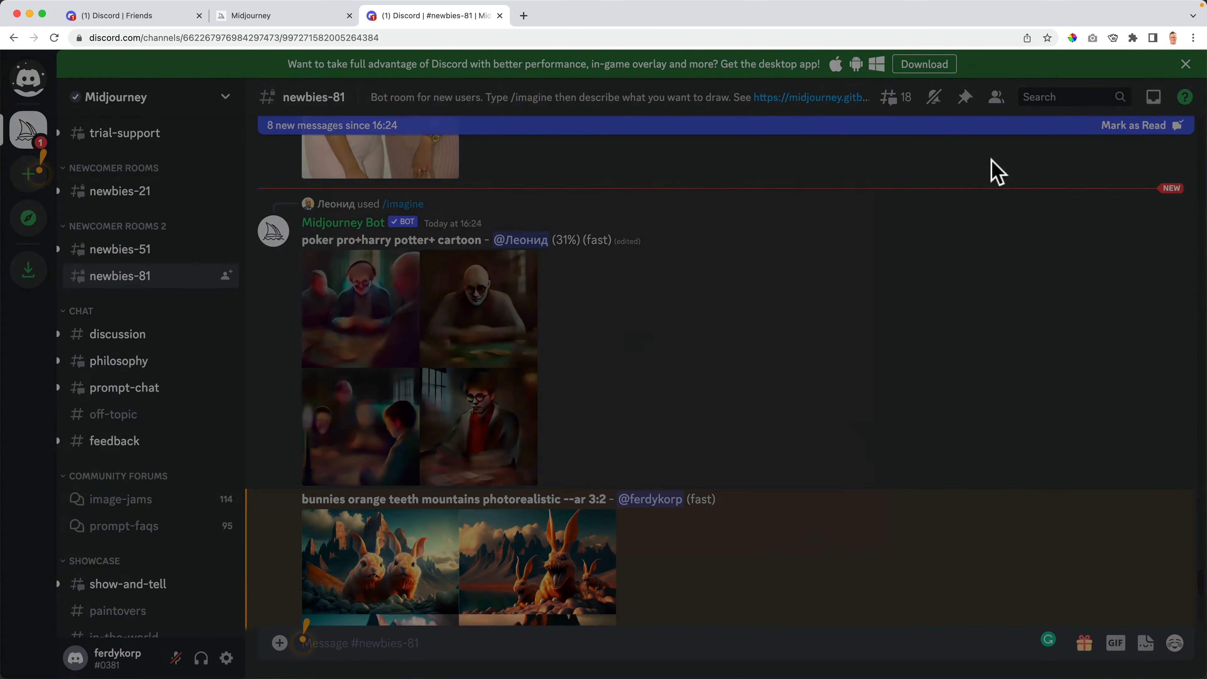
scroll(513, 434, "down", 3)
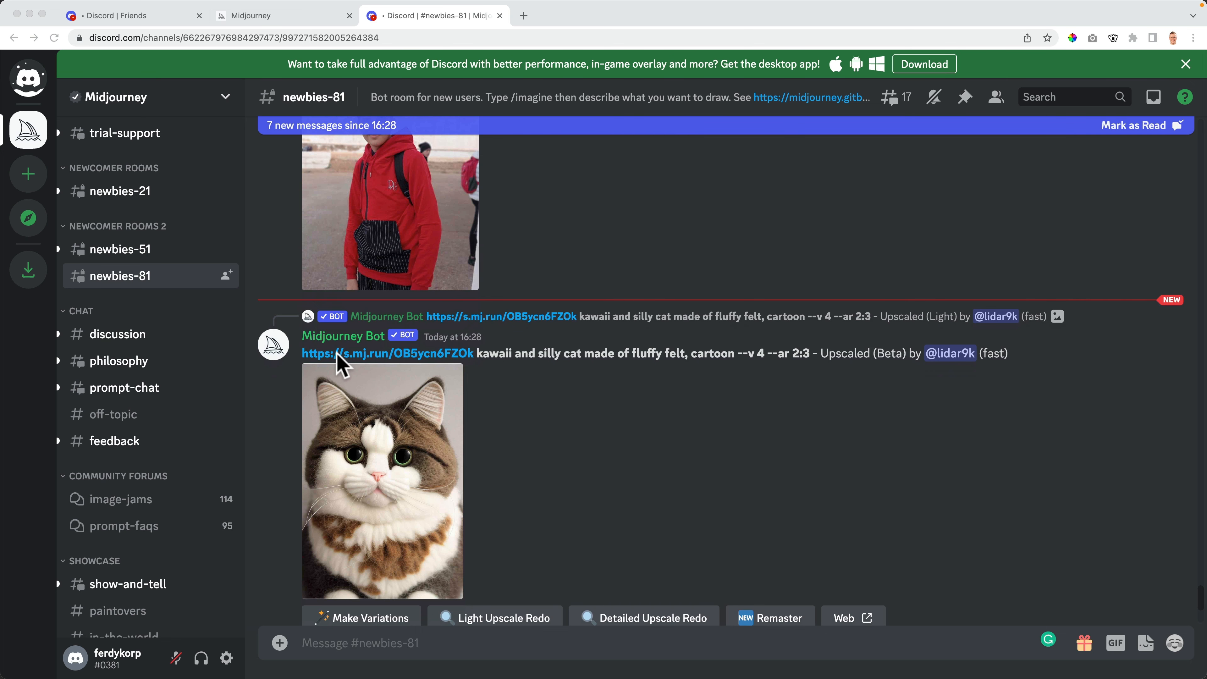
left_click(369, 362)
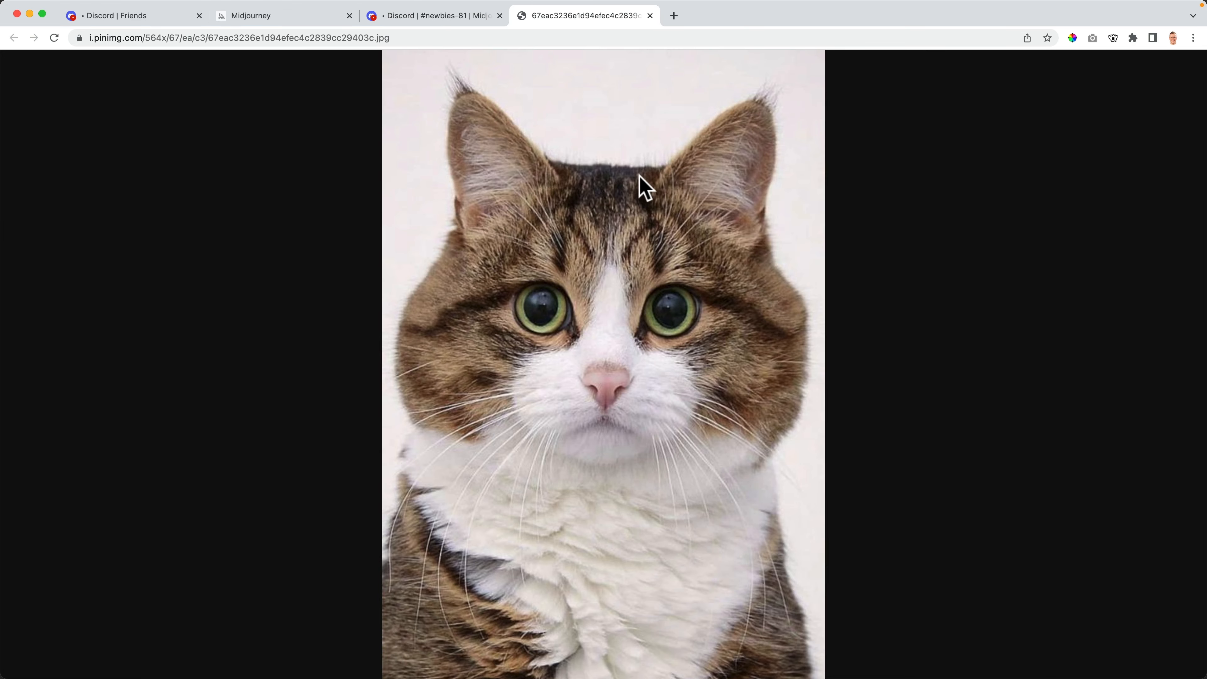
left_click(650, 16)
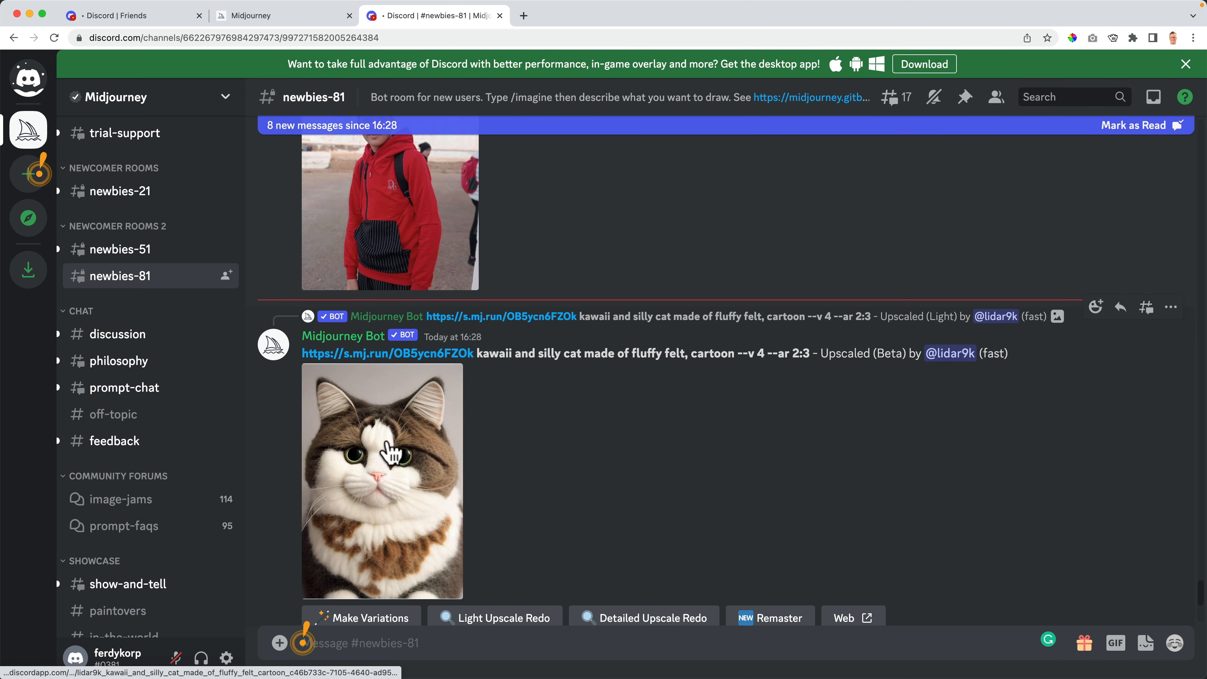
scroll(404, 433, "up", 15)
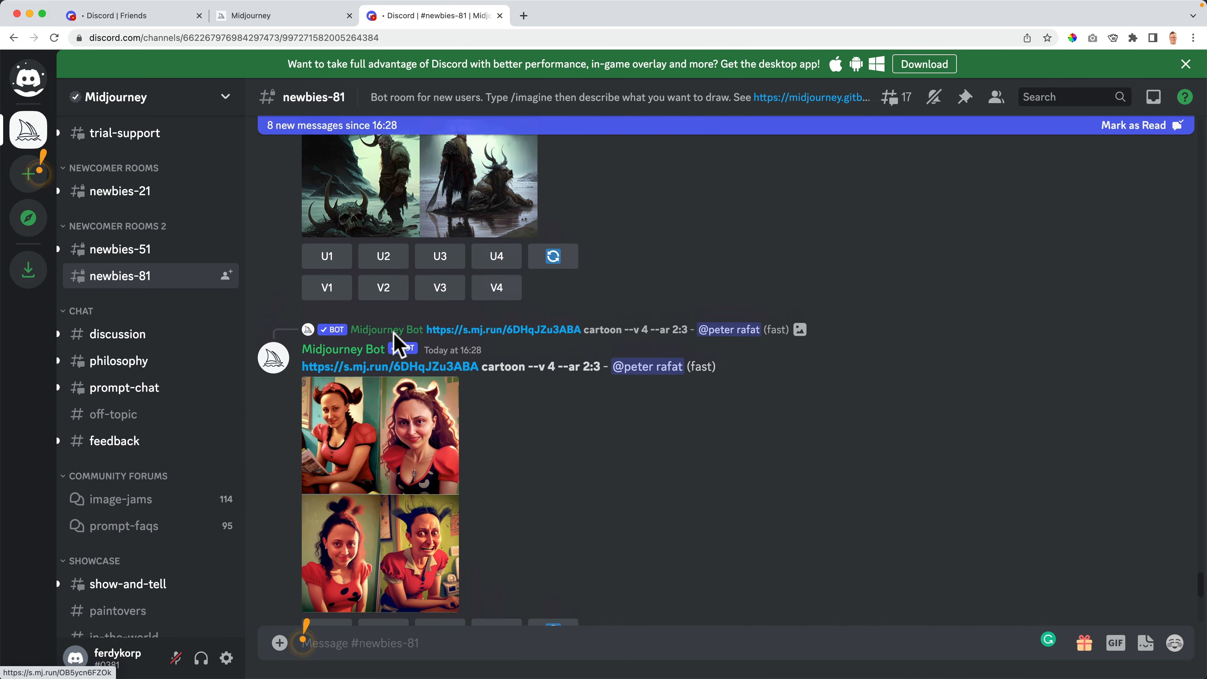
scroll(494, 371, "up", 10)
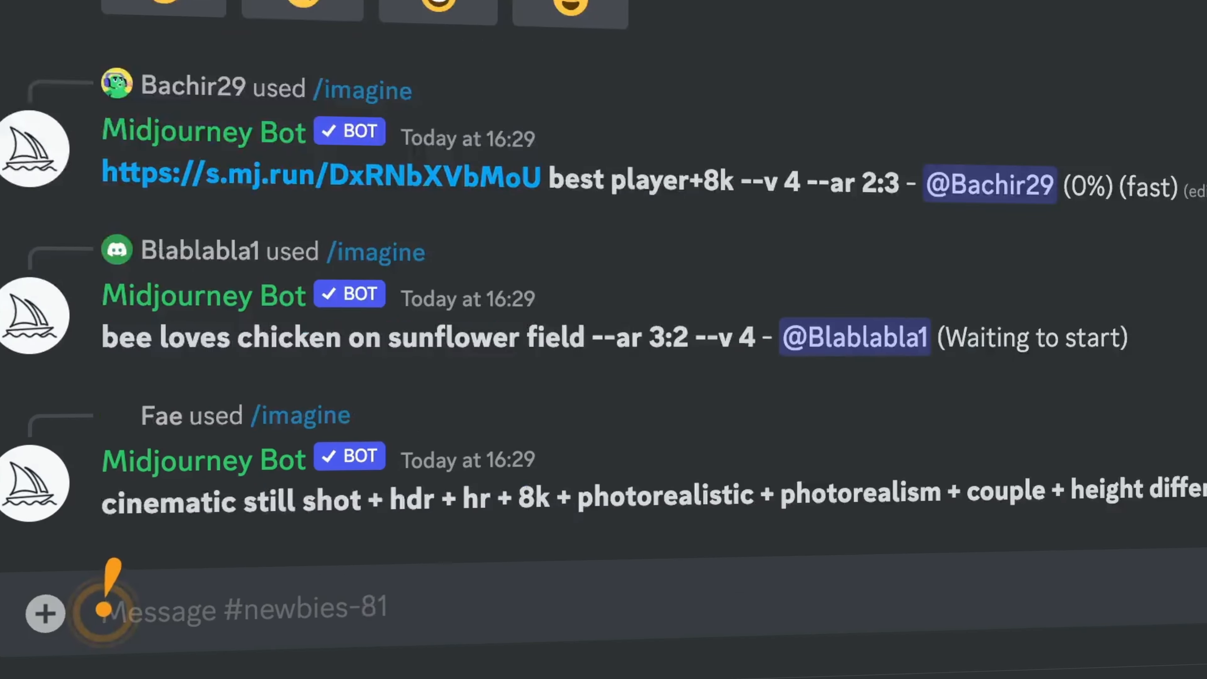
- Send /imagine 'webdesign website shoes webshop --v 4 --ar 3:2' to the Midjourney bot
type("/imag")
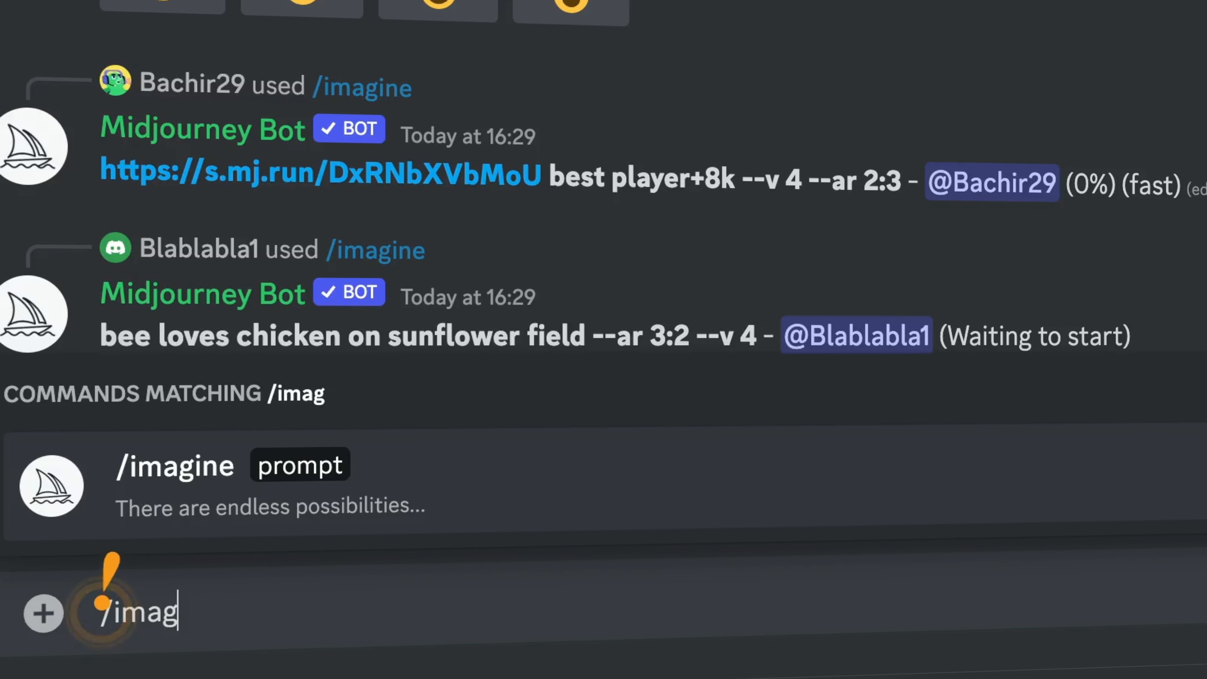
left_click(202, 499)
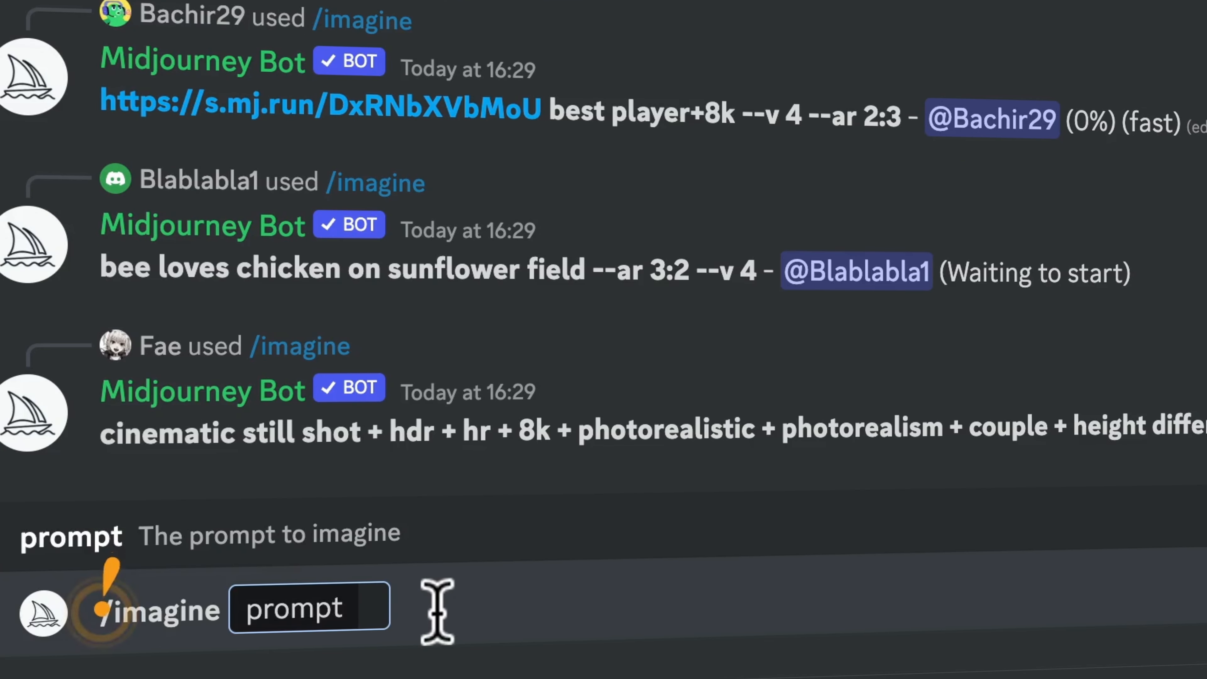
type("webde")
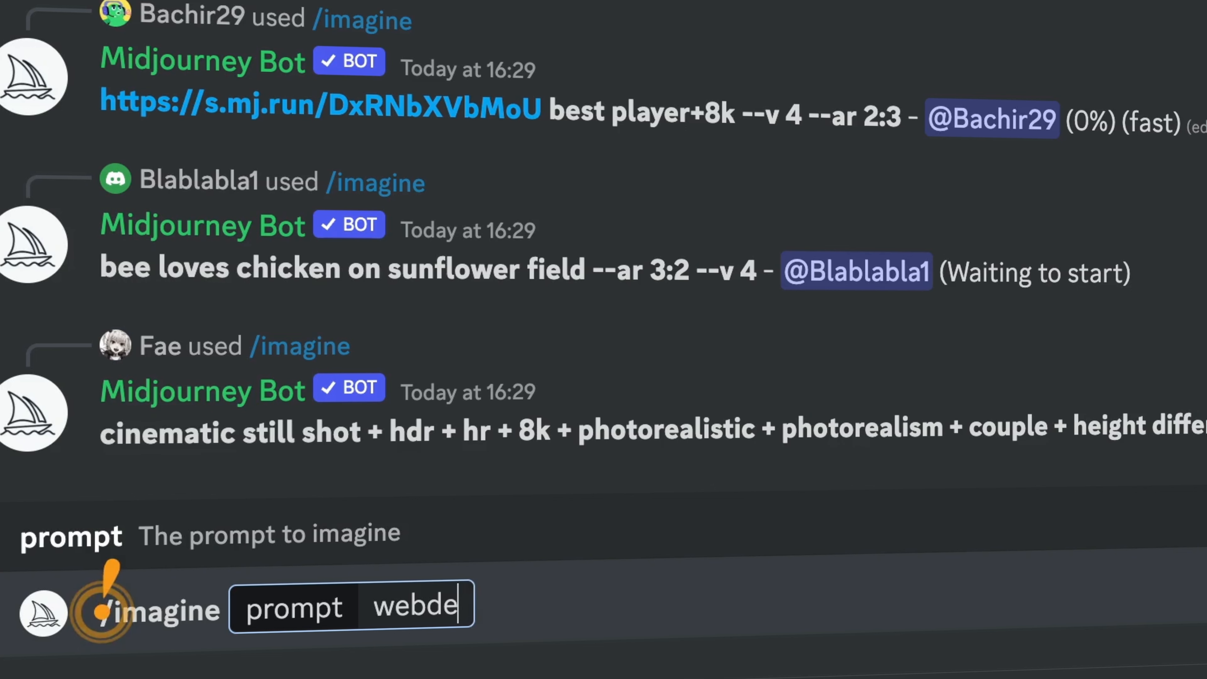
type("sign website s")
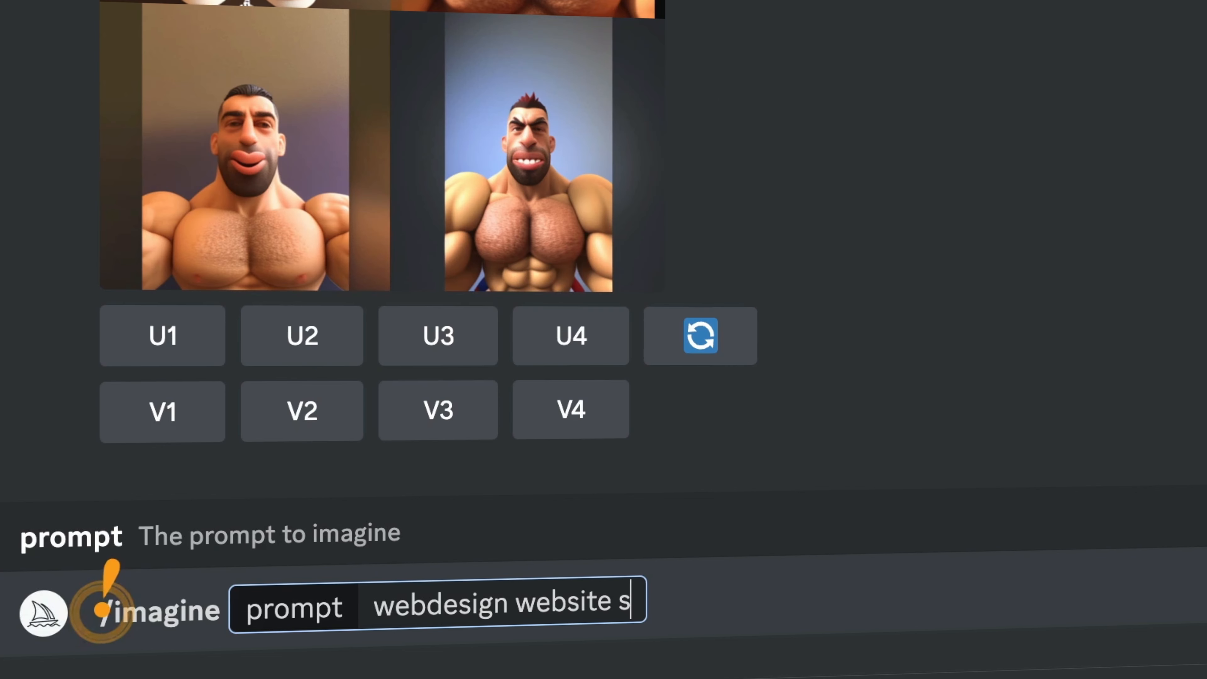
type("hoes webshop --v")
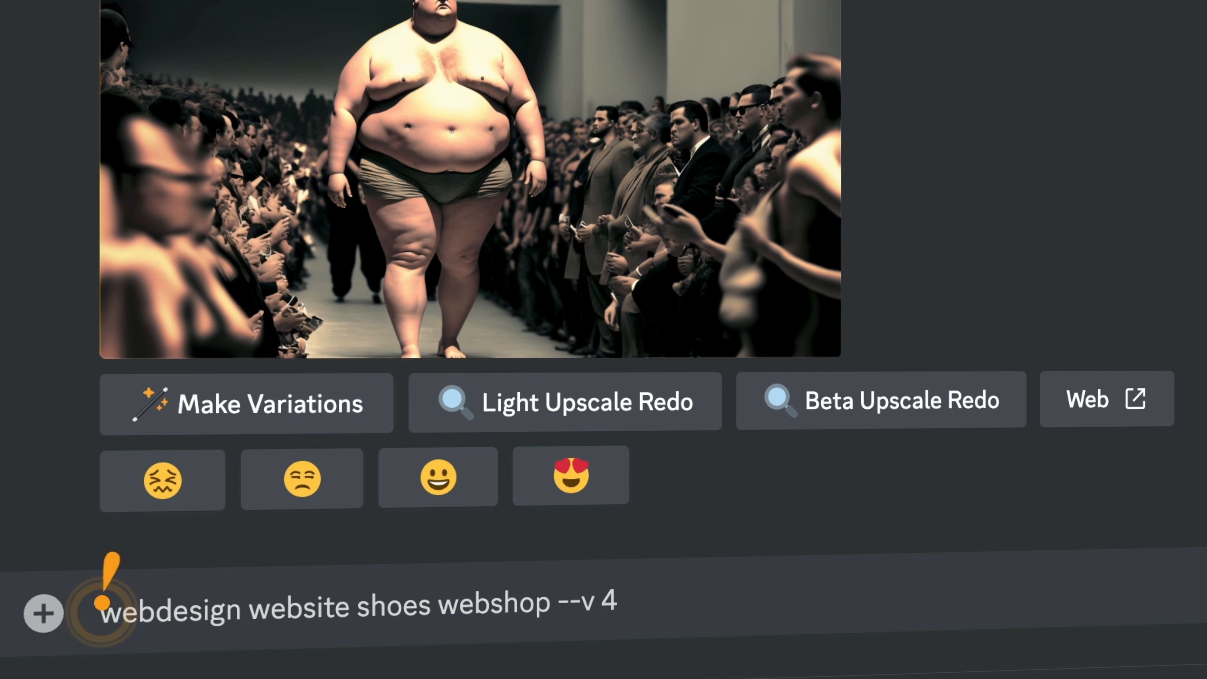
type(" 4")
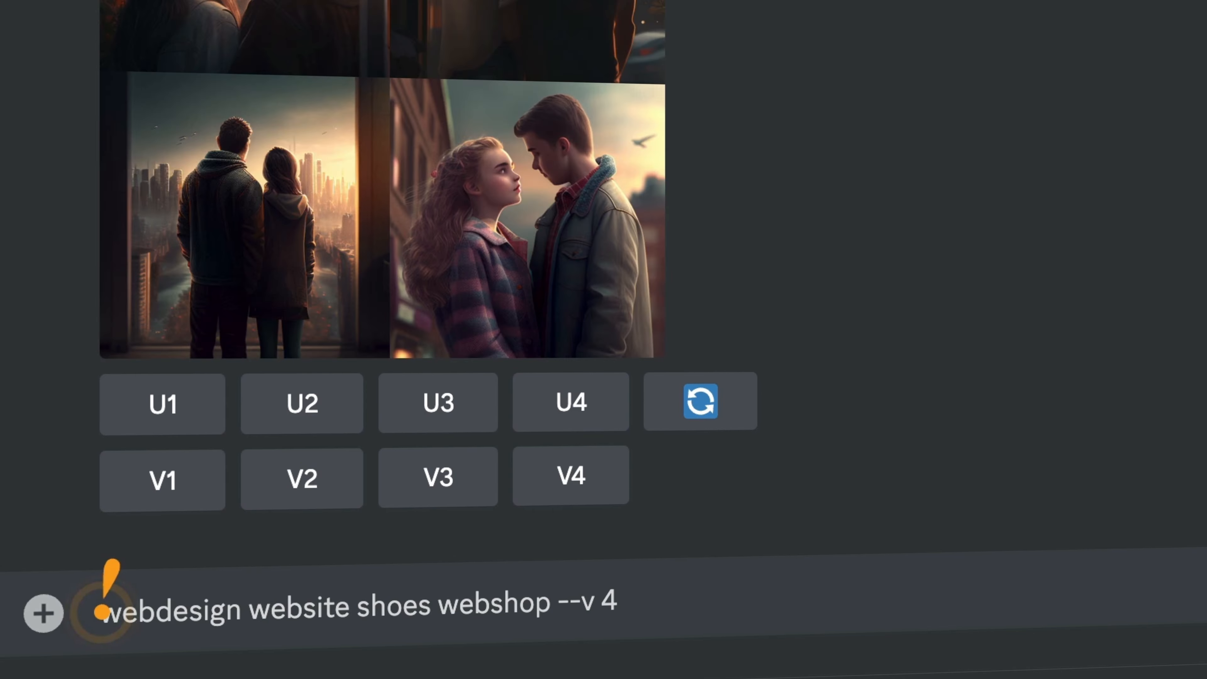
type(" --ar 3:2")
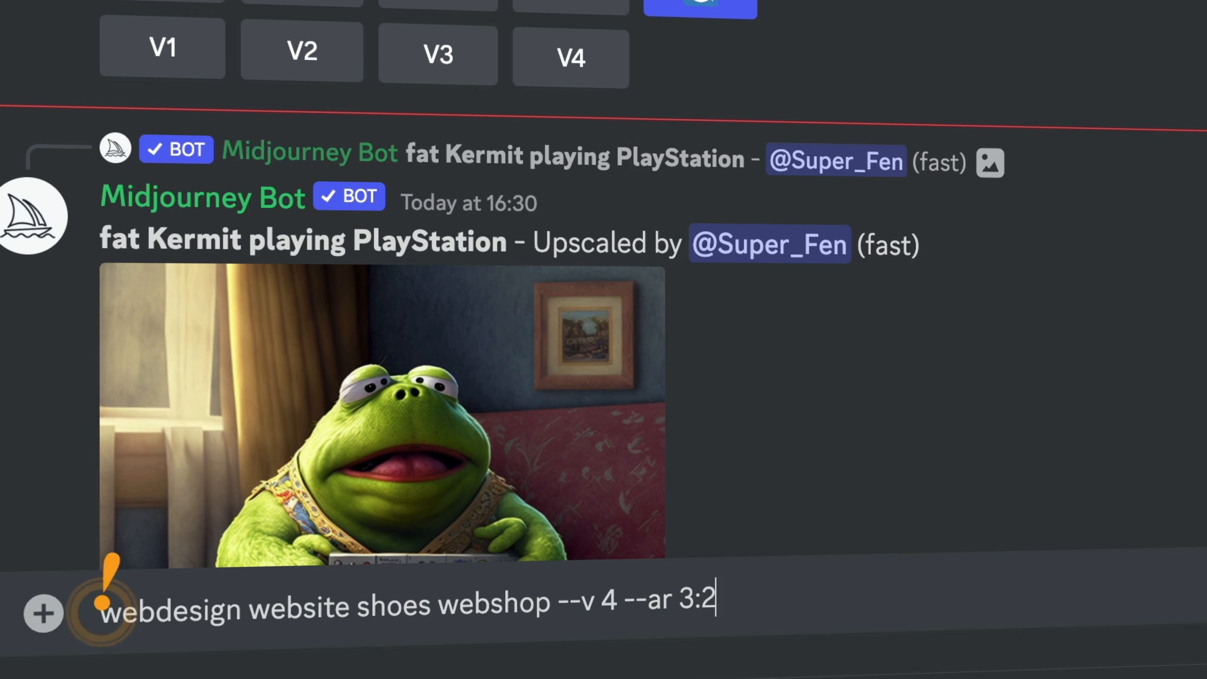
key("Return")
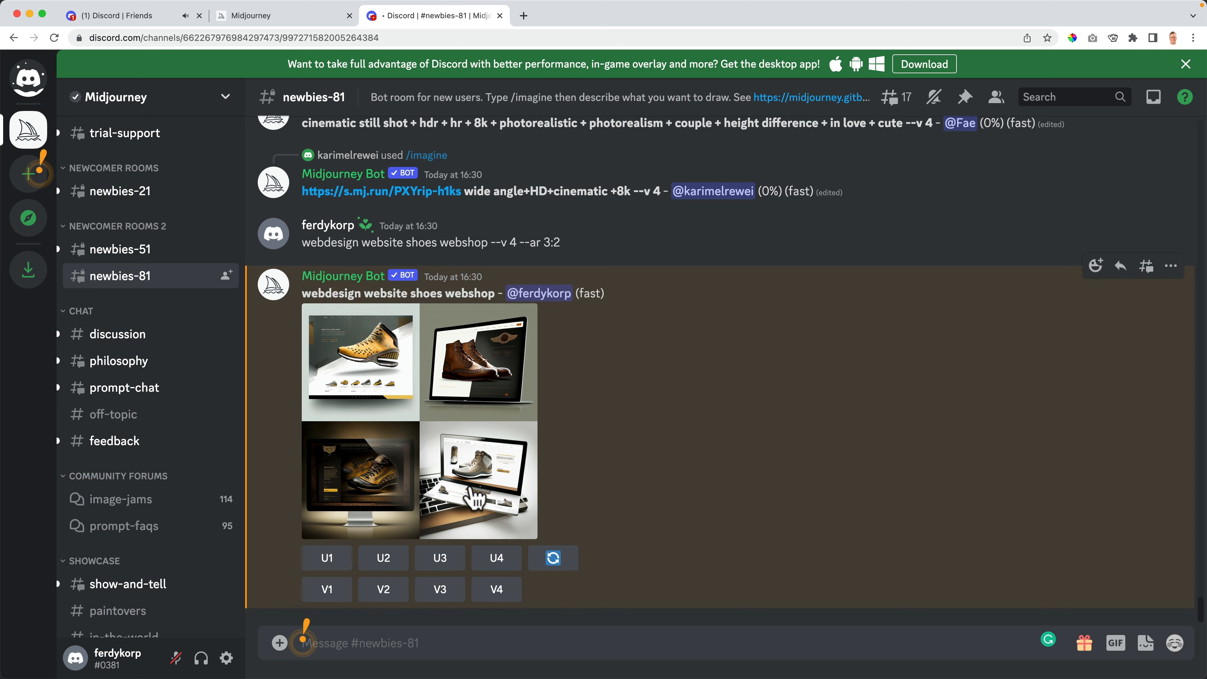
- Open the shoe webshop grid's original image at actual size
left_click(411, 376)
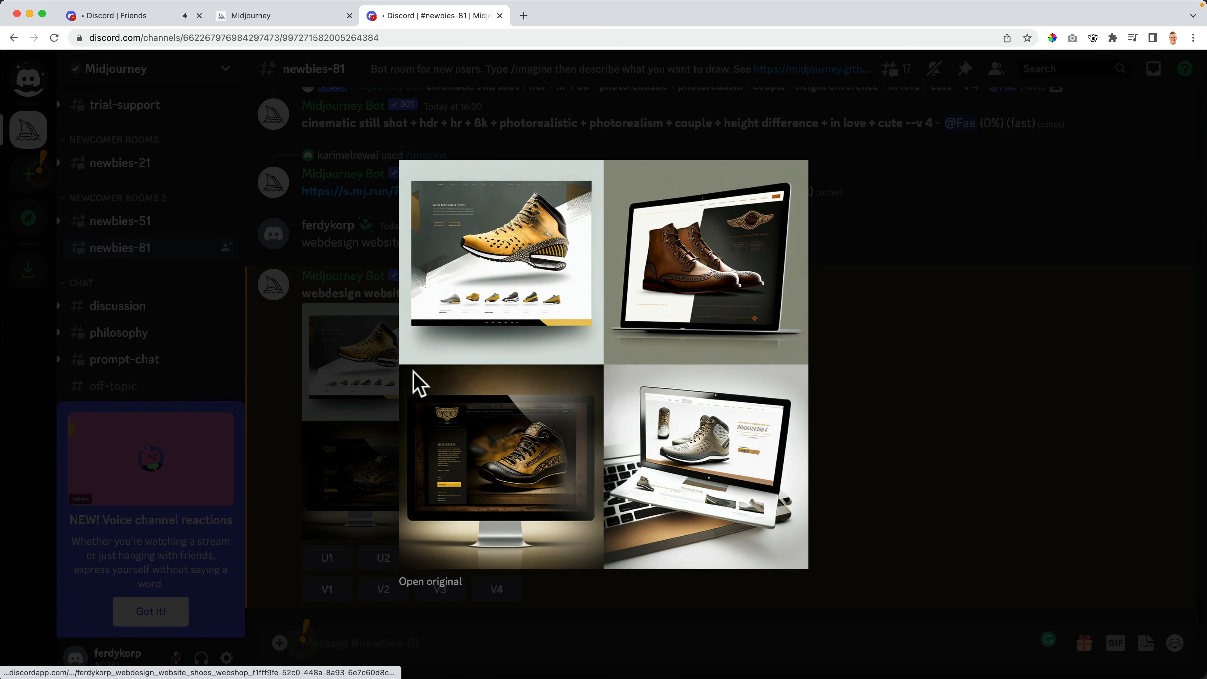
left_click(451, 582)
left_click(396, 185)
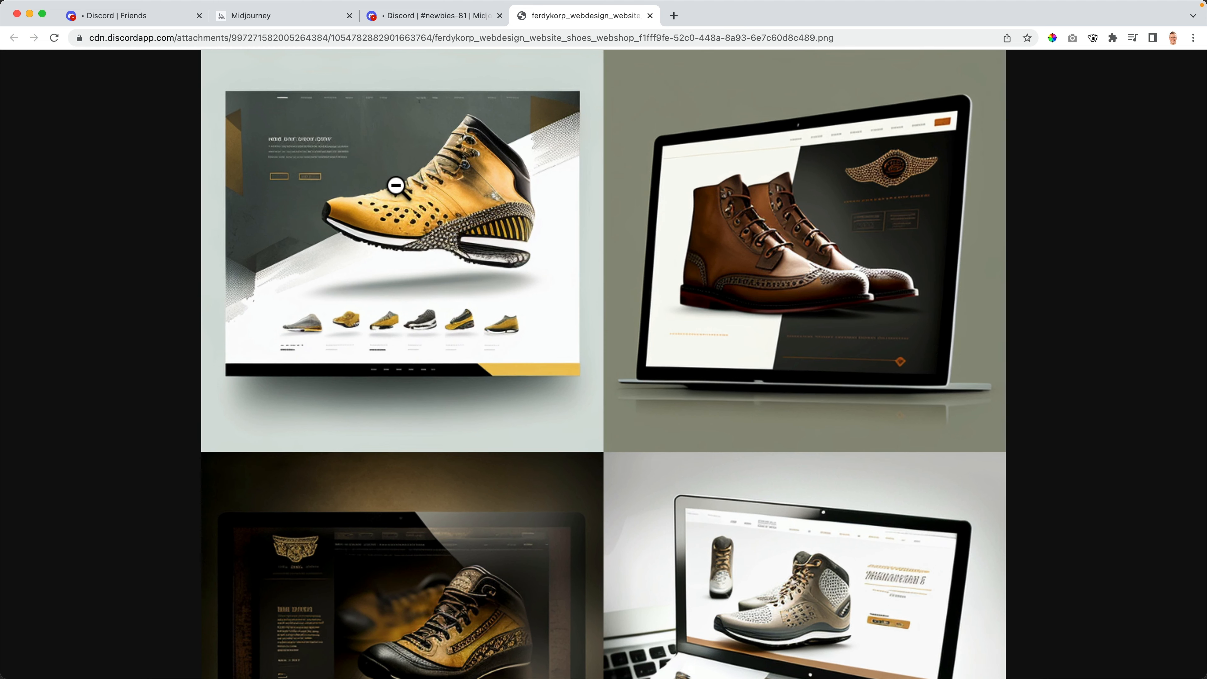
scroll(770, 224, "down", 5)
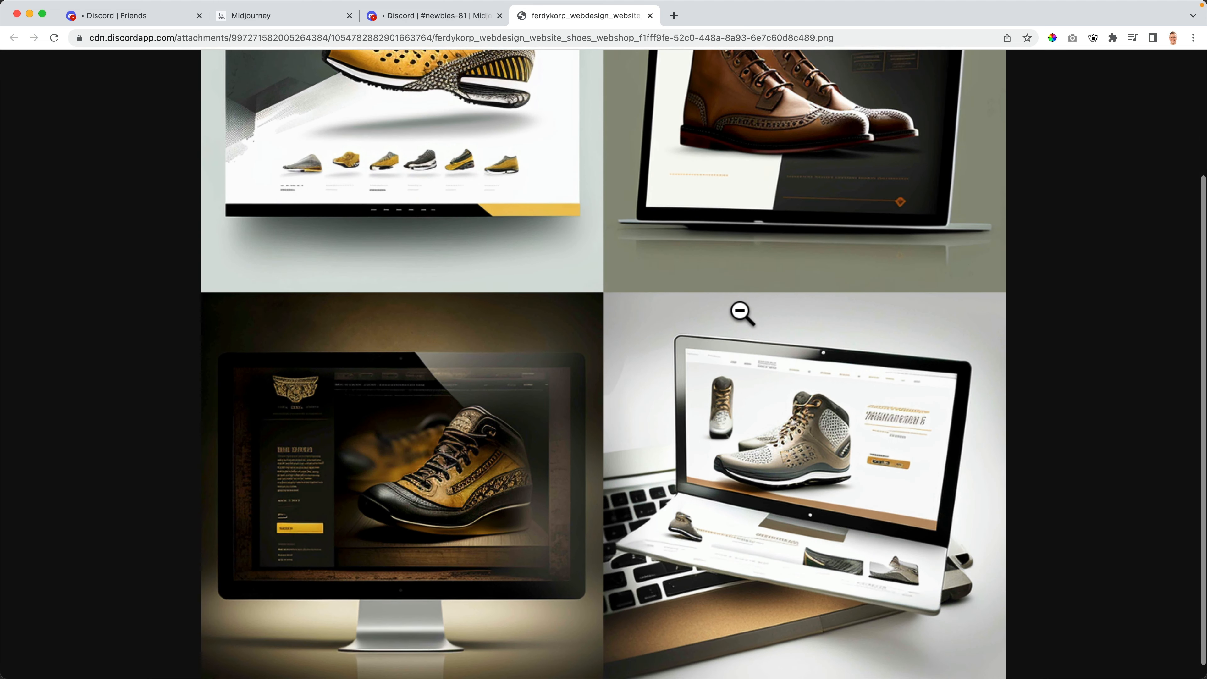
scroll(495, 450, "up", 5)
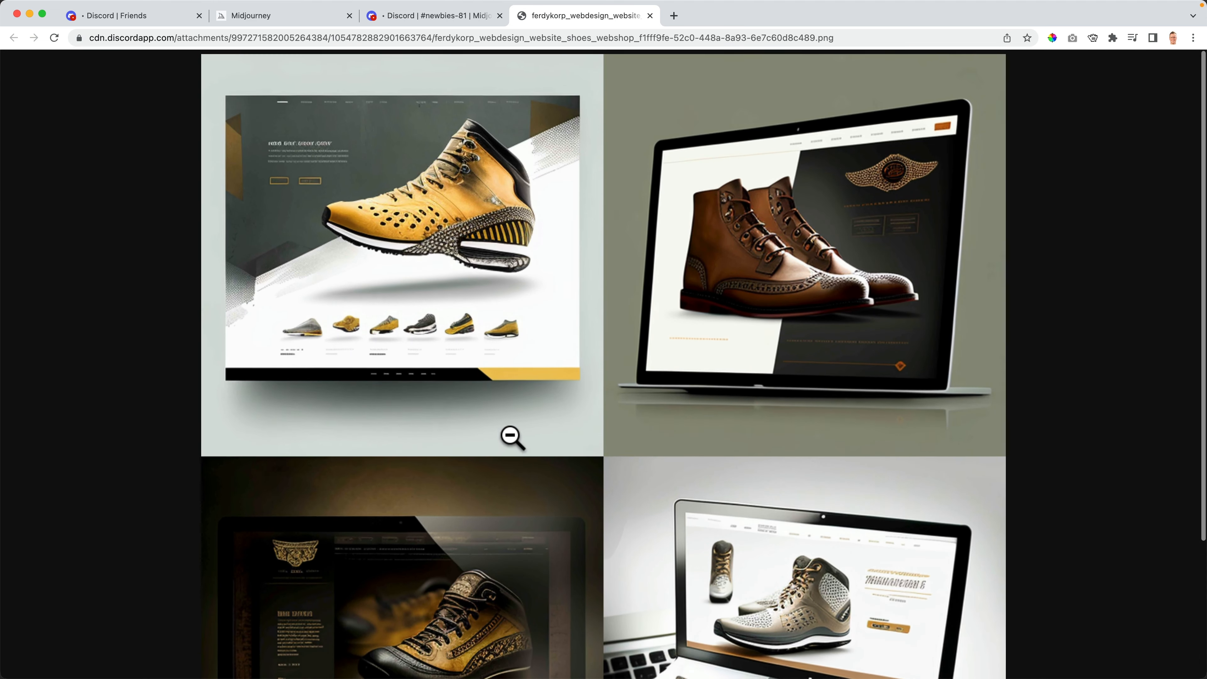
- Save the shoe grid as a PNG and return to the channel's message box
right_click(422, 262)
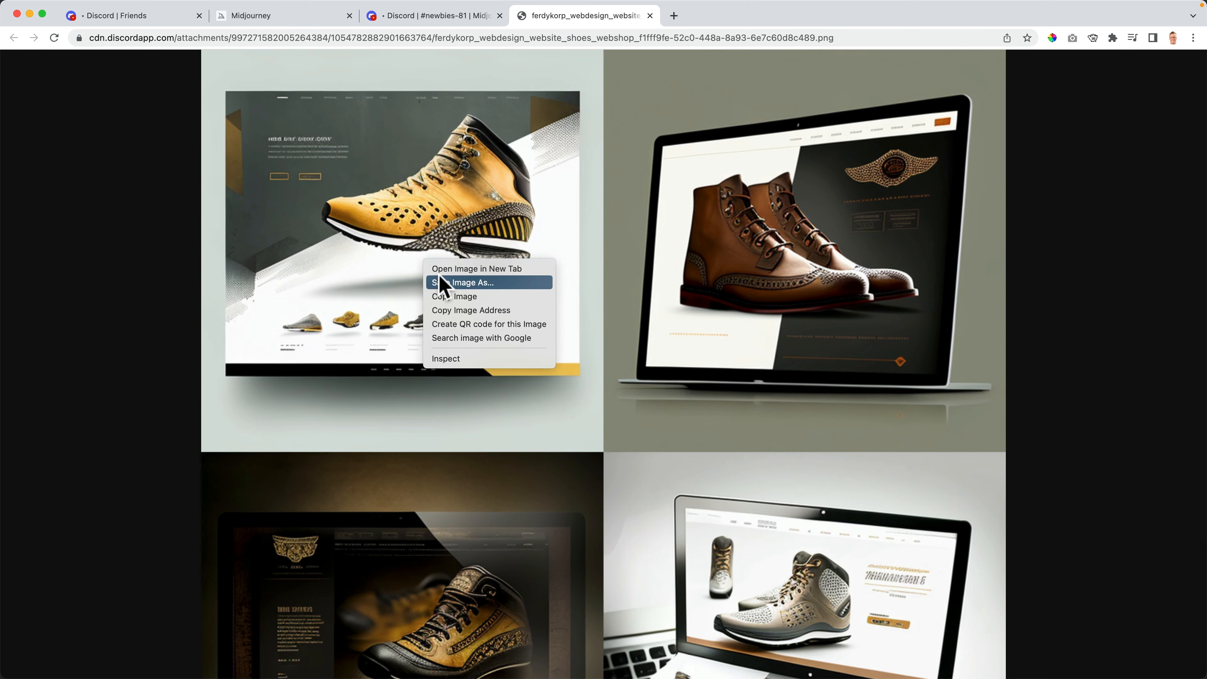
left_click(432, 278)
key("Return")
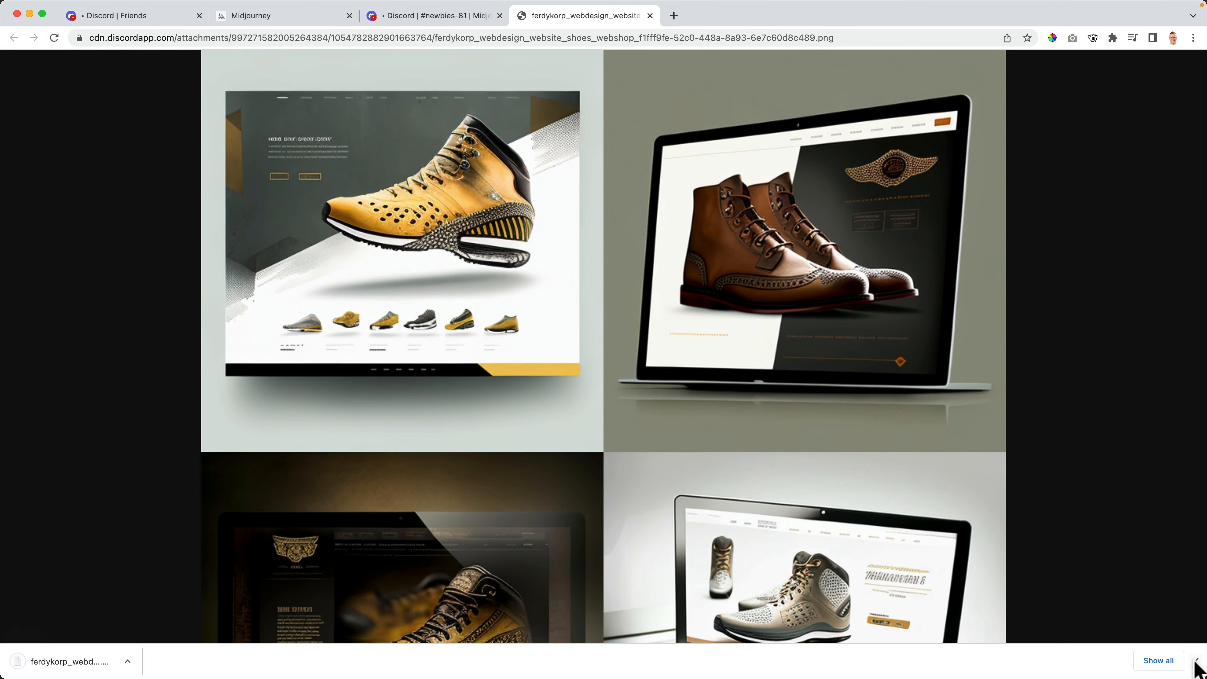
left_click(1196, 661)
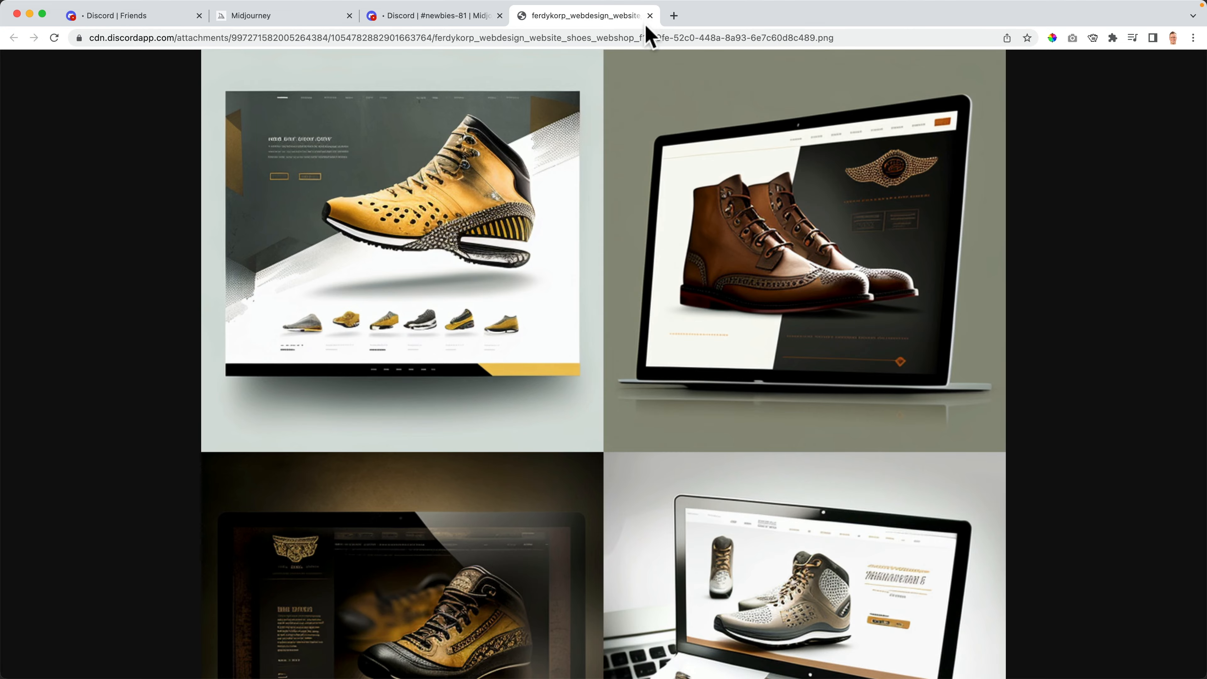
left_click(649, 16)
left_click(879, 410)
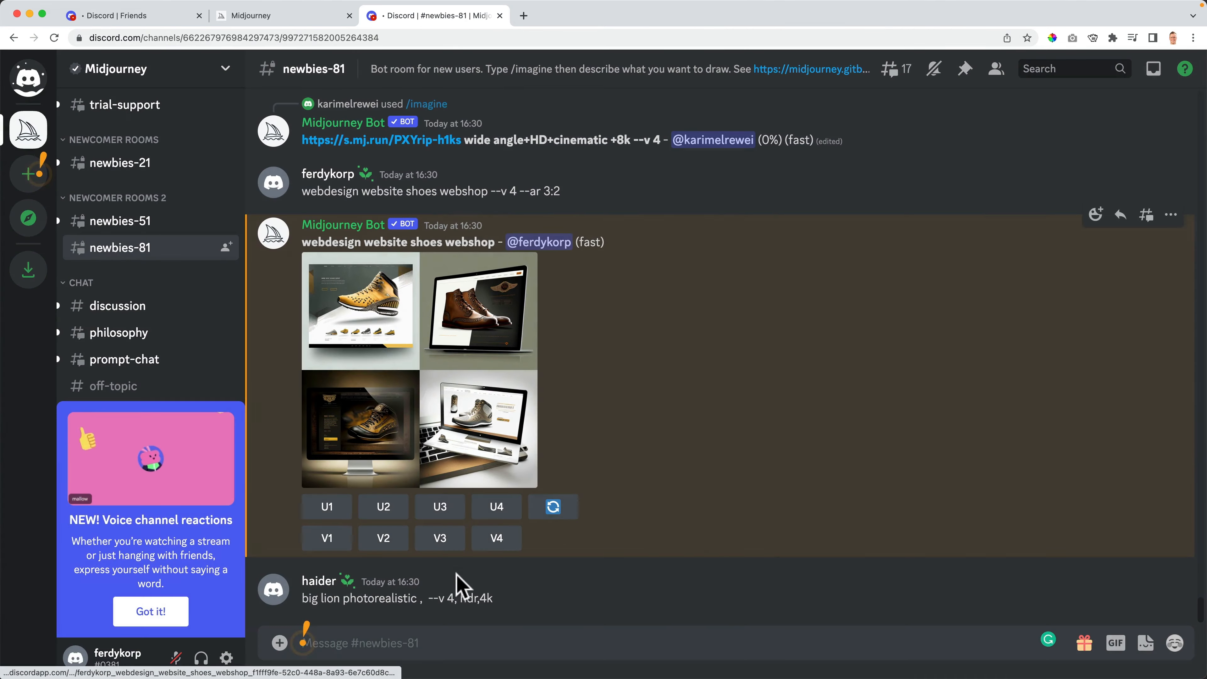
left_click(404, 643)
- Send /imagine 'modern website landingpage book finances --ar 3:2', fixing the aspect-ratio typo
type("/ima")
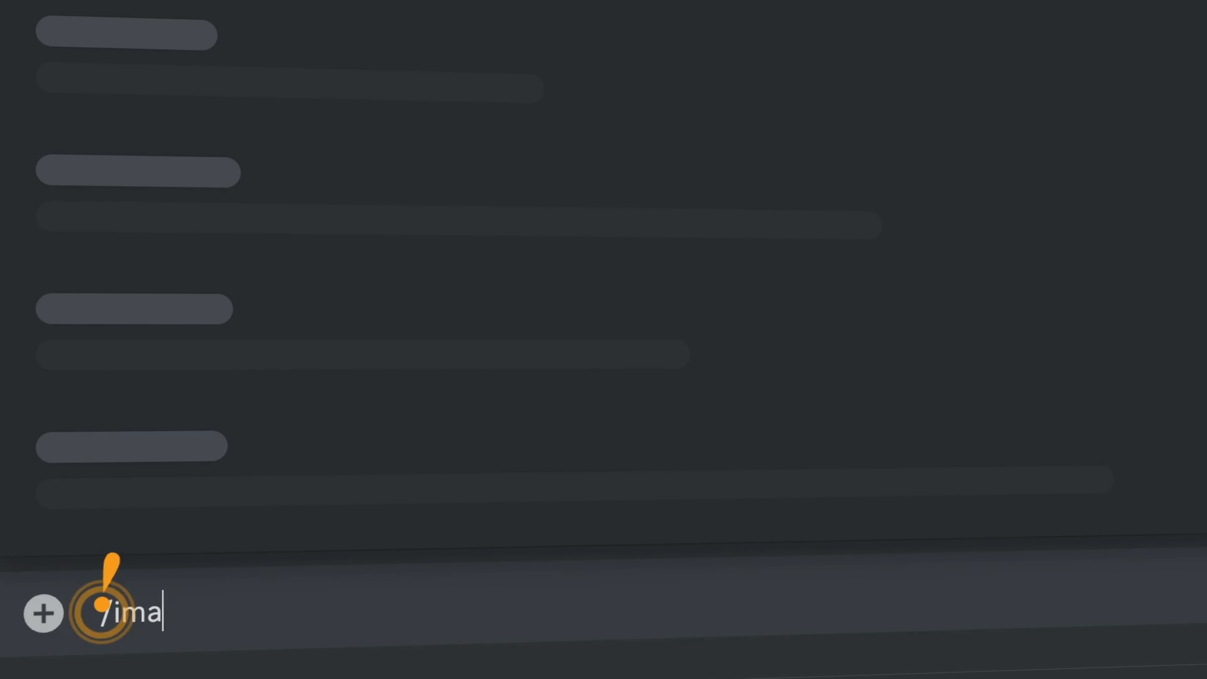
type("g")
left_click(283, 553)
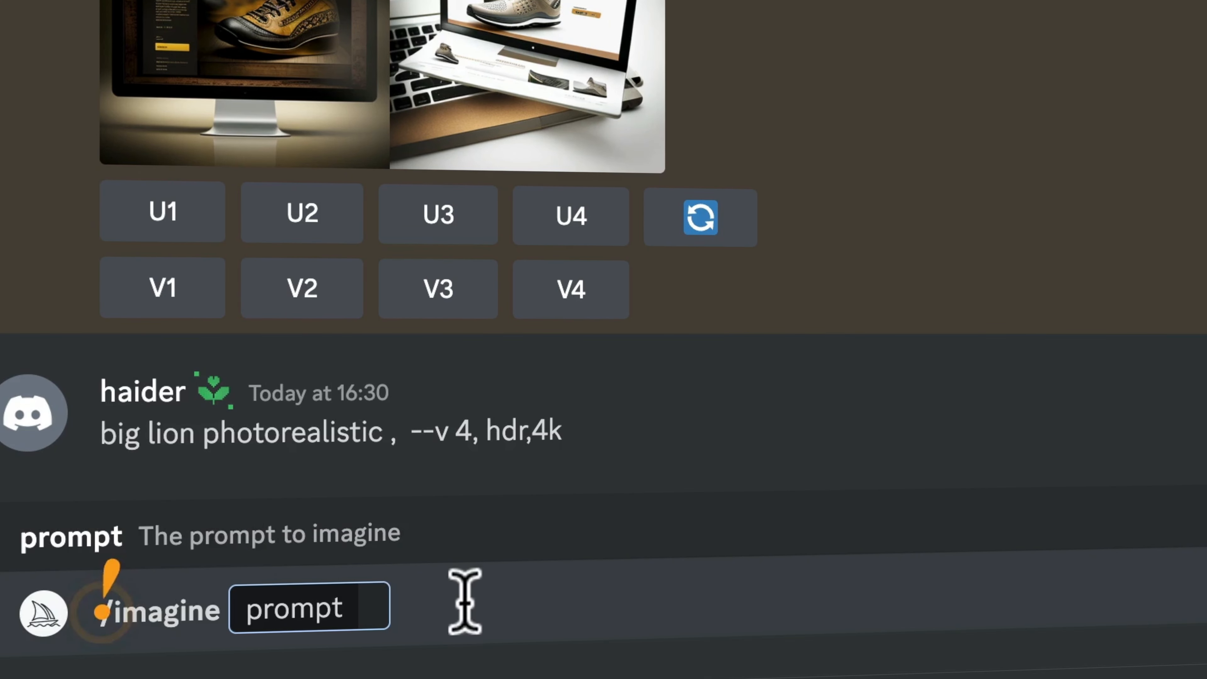
type("modern website landin")
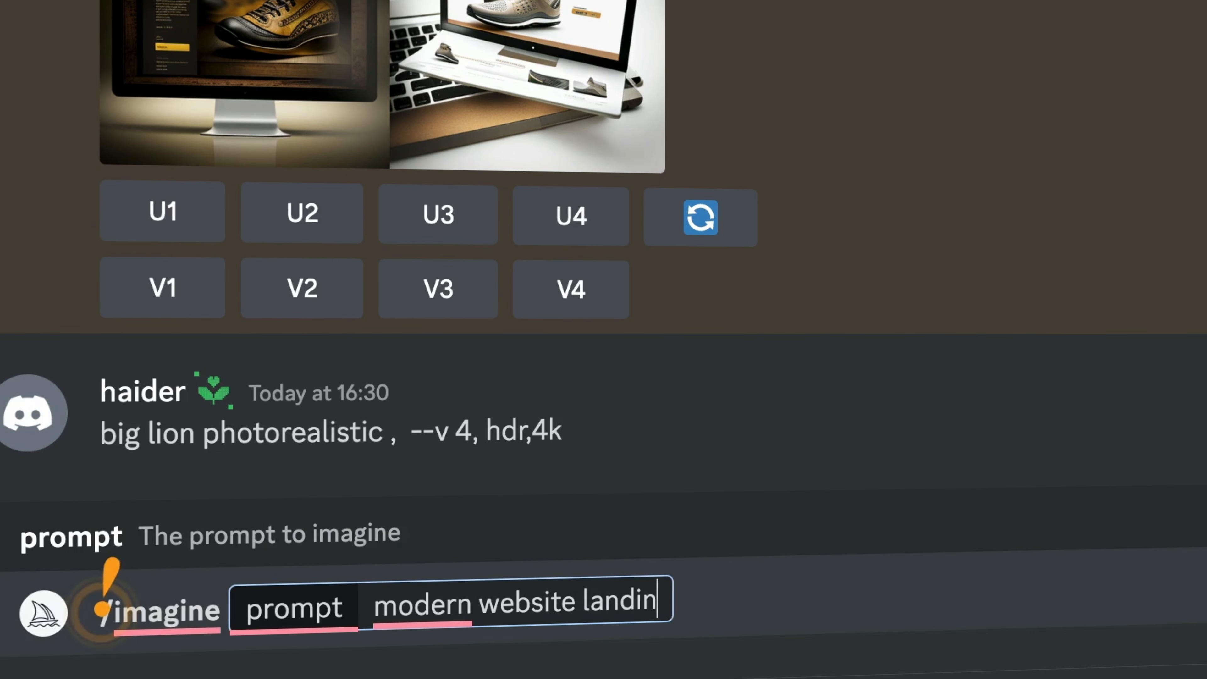
type("gpage book finan")
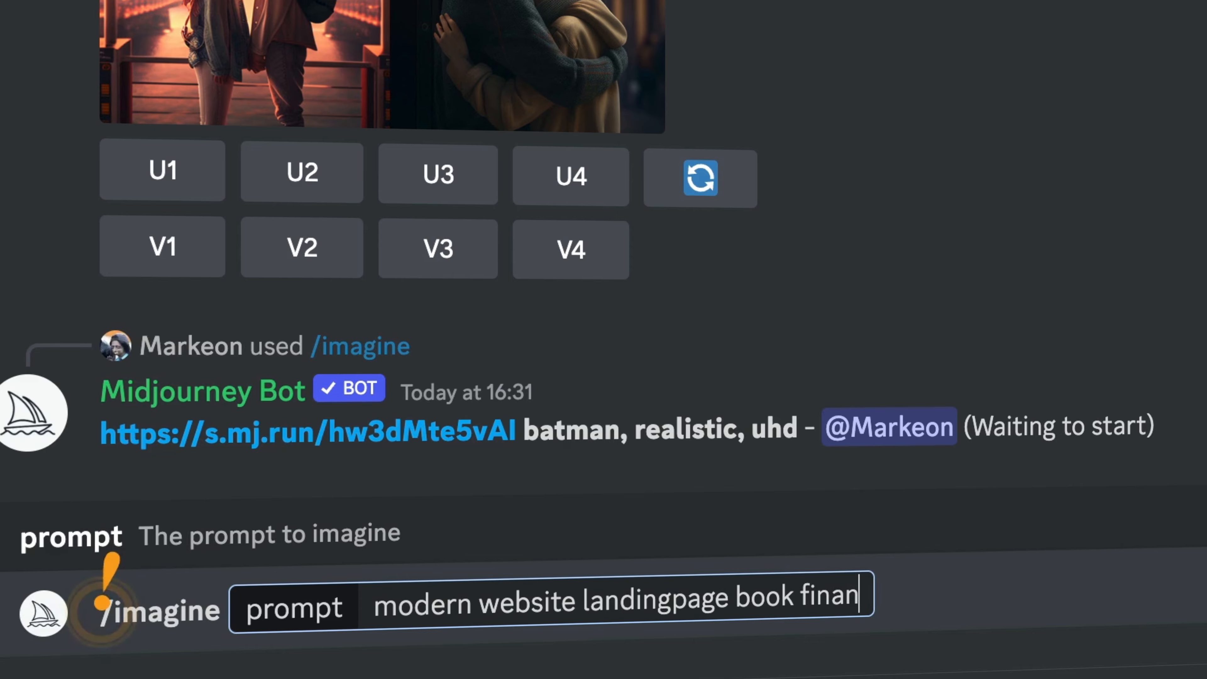
type("ces --ar: 32")
key("BackSpace")
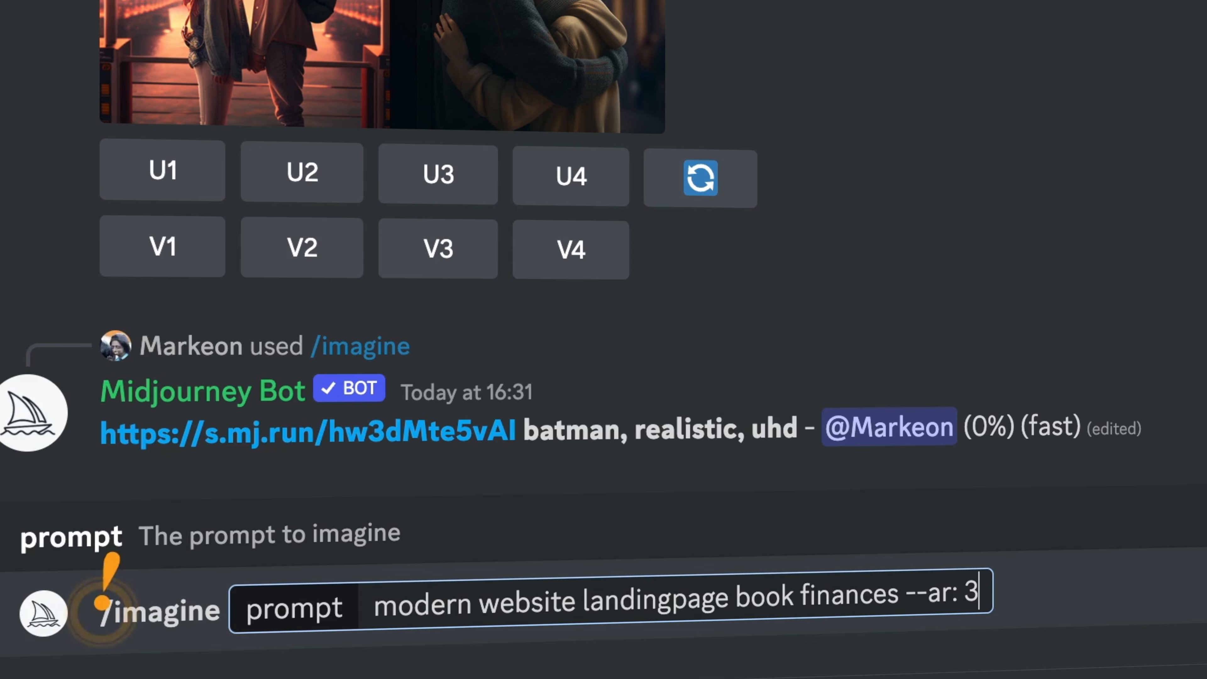
type("3:2")
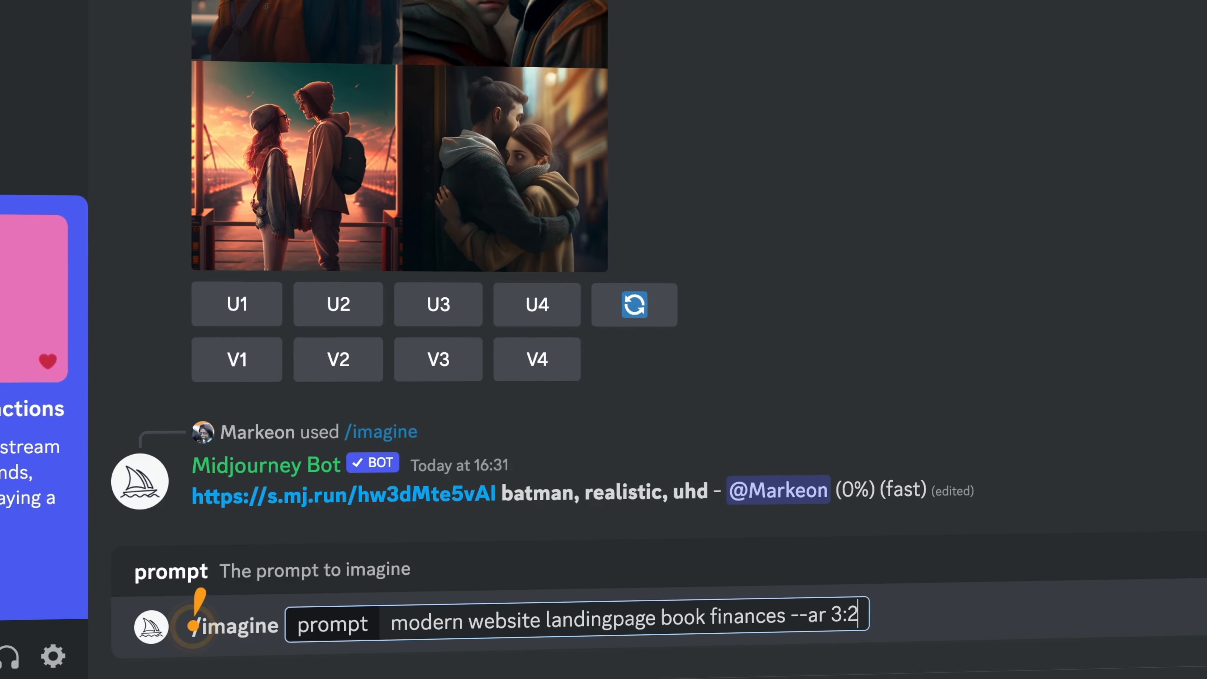
key("Return")
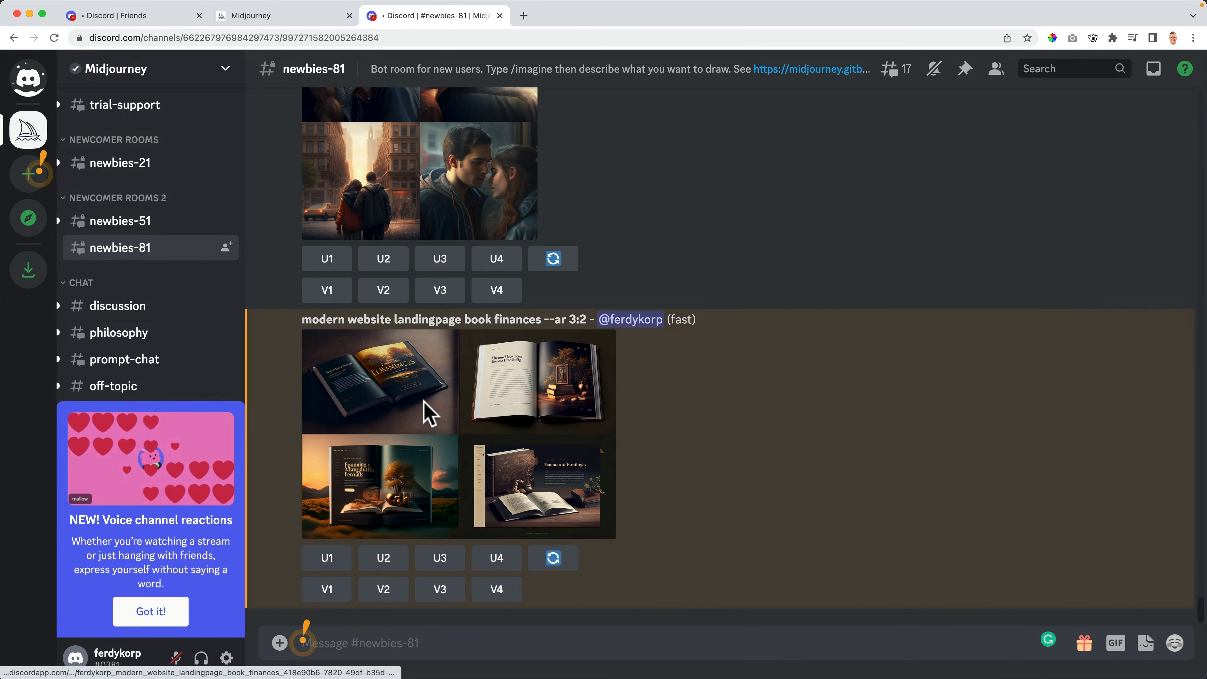
- View the book finances mockup grid at actual size in its own tab, then close the tab and the preview
left_click(427, 413)
left_click(346, 583)
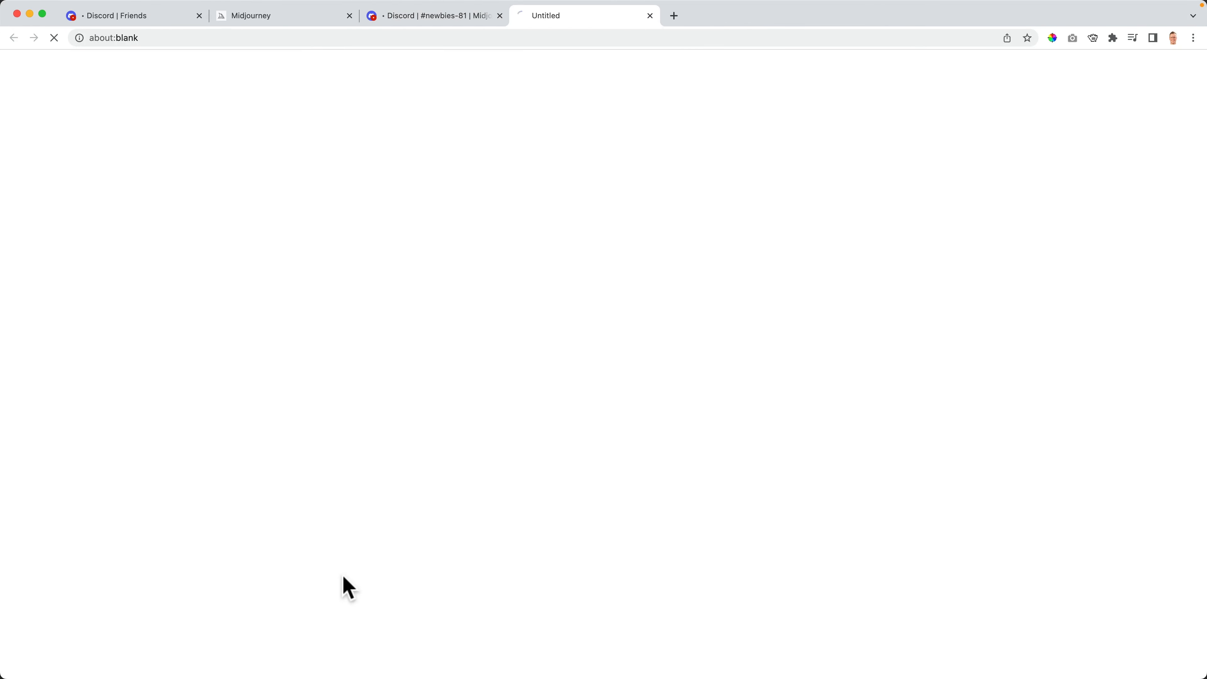
left_click(273, 226)
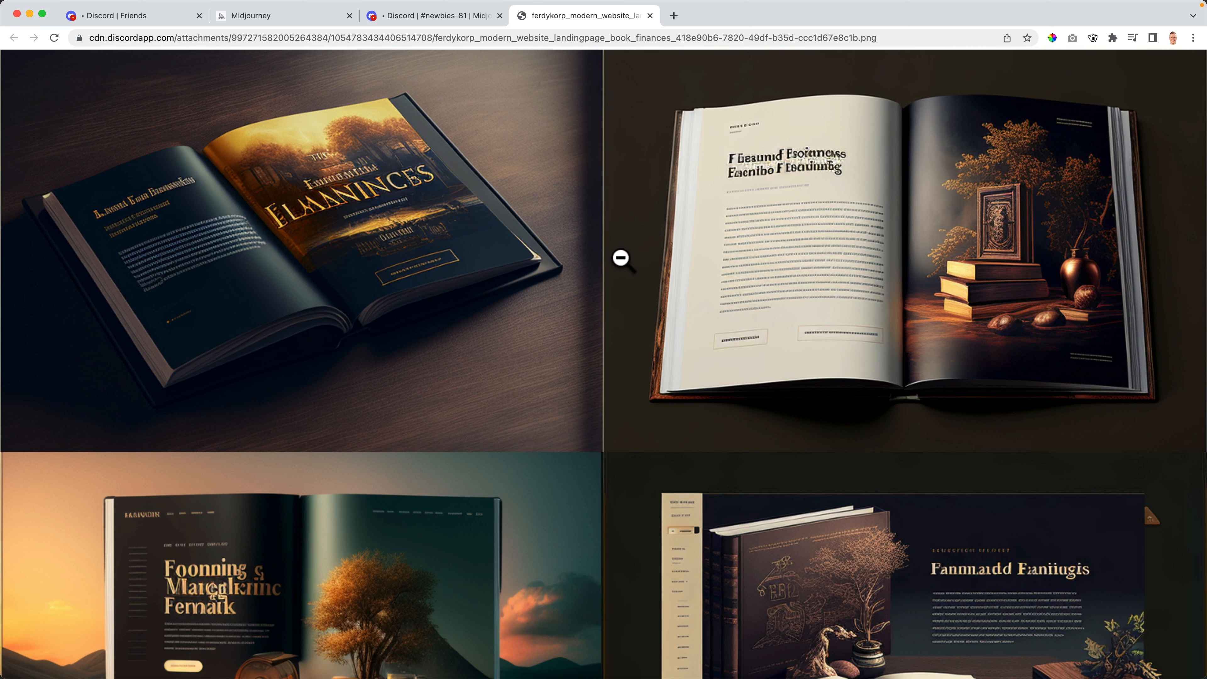
scroll(526, 326, "down", 4)
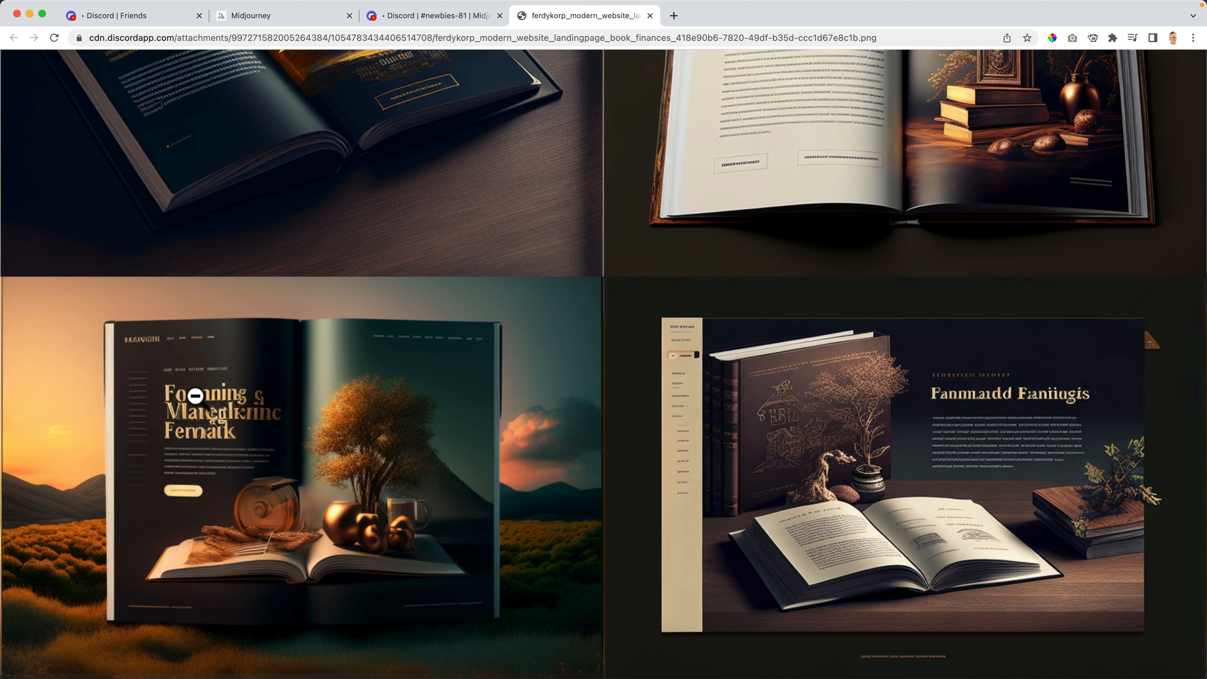
left_click(958, 478)
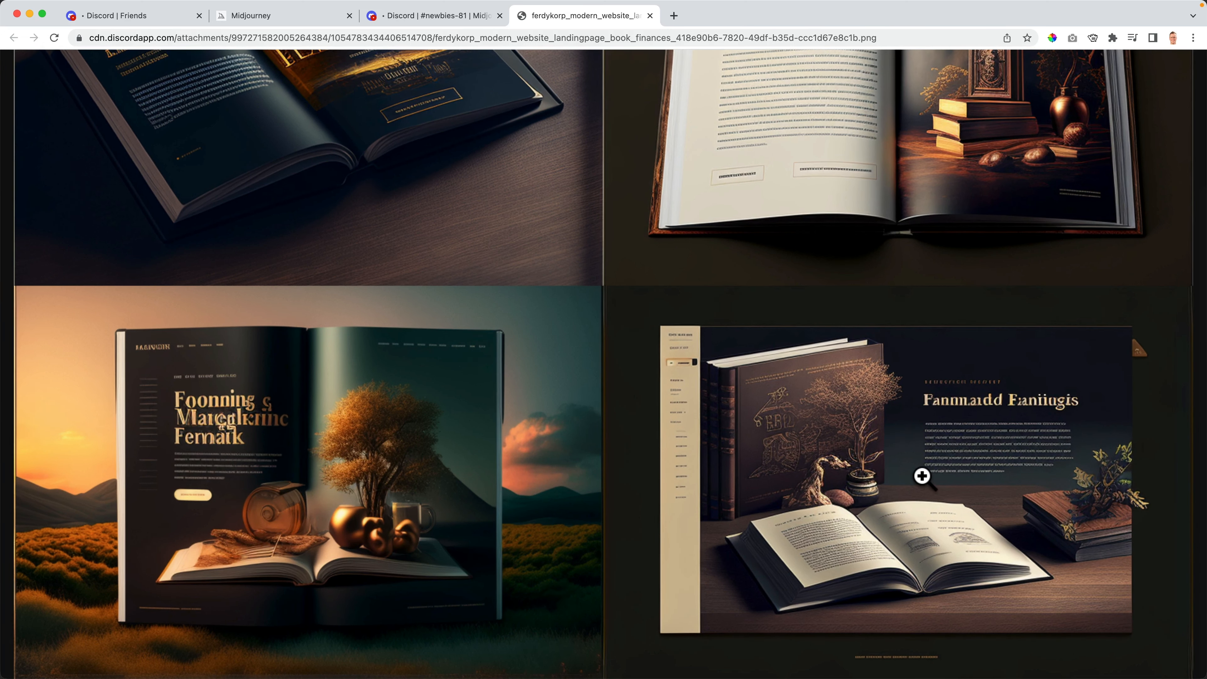
scroll(922, 476, "up", 3)
scroll(445, 274, "up", 1)
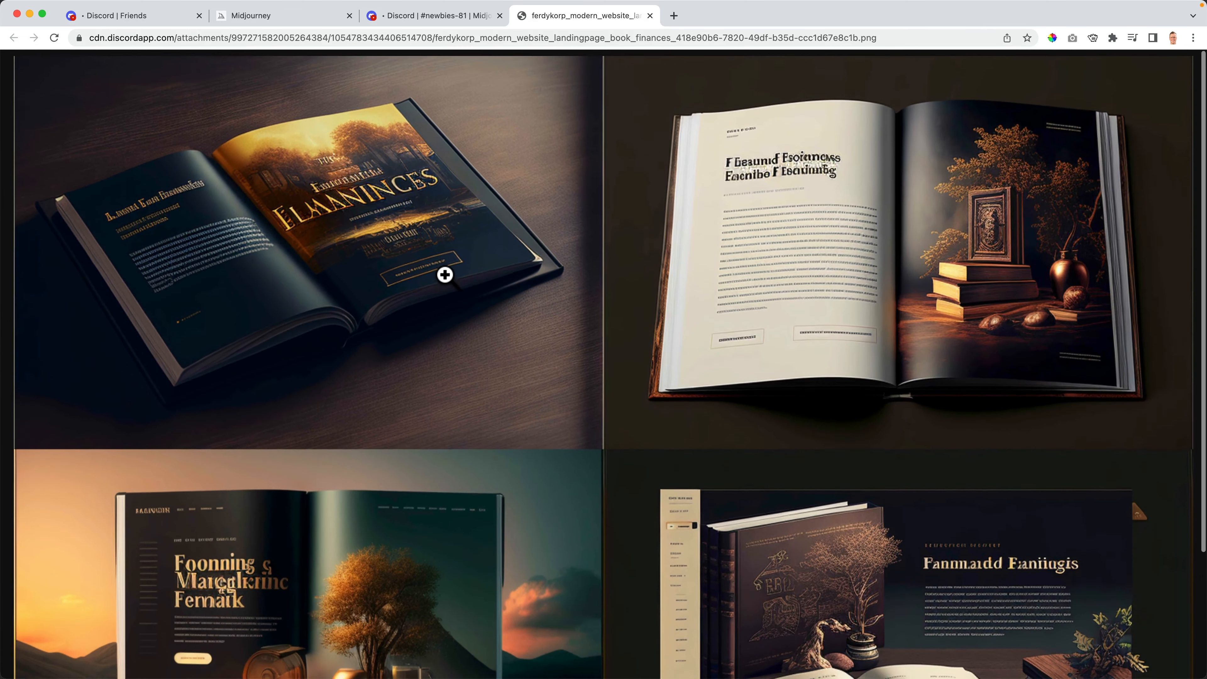
left_click(650, 16)
left_click(977, 198)
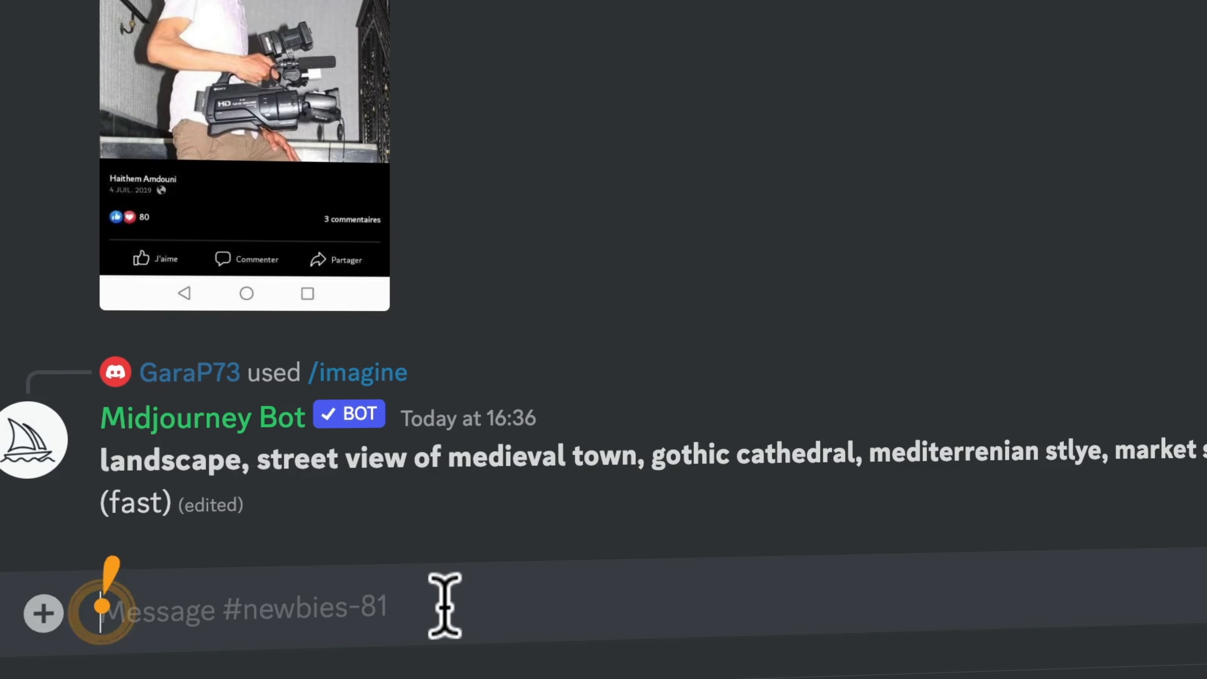
- Submit the /imagine prompt 'lion roraring website mockup --v4 --ar 3:2' to Midjourney
type("/imag")
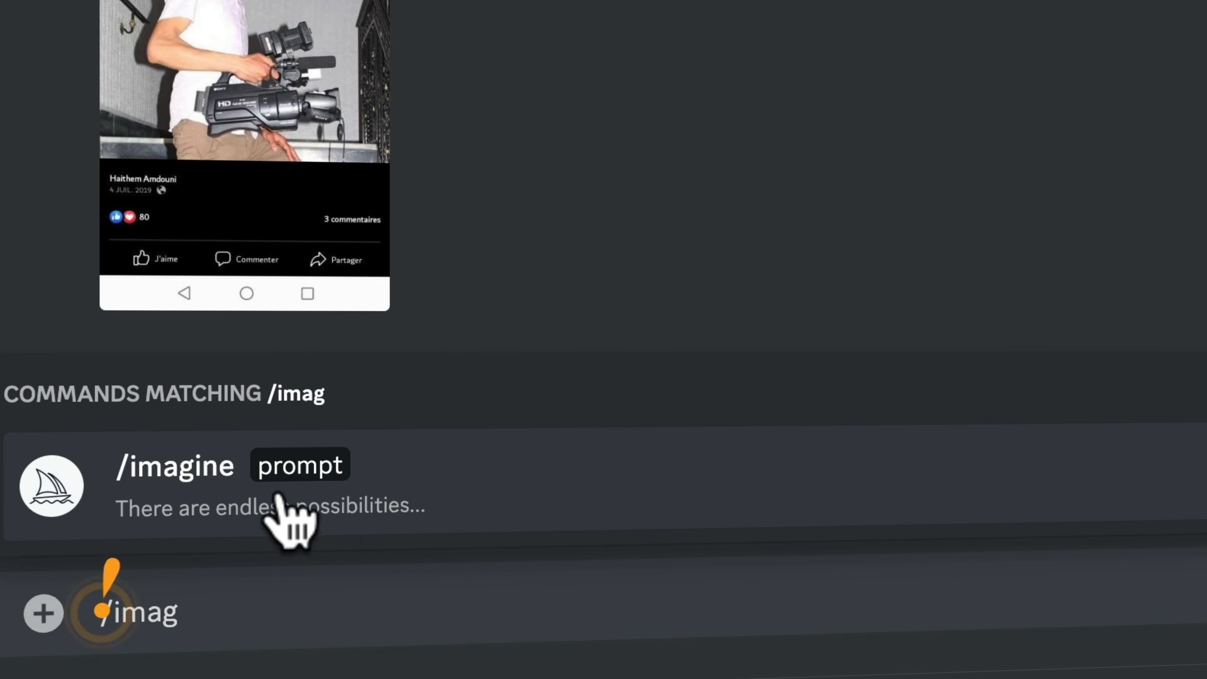
left_click(286, 518)
type("li")
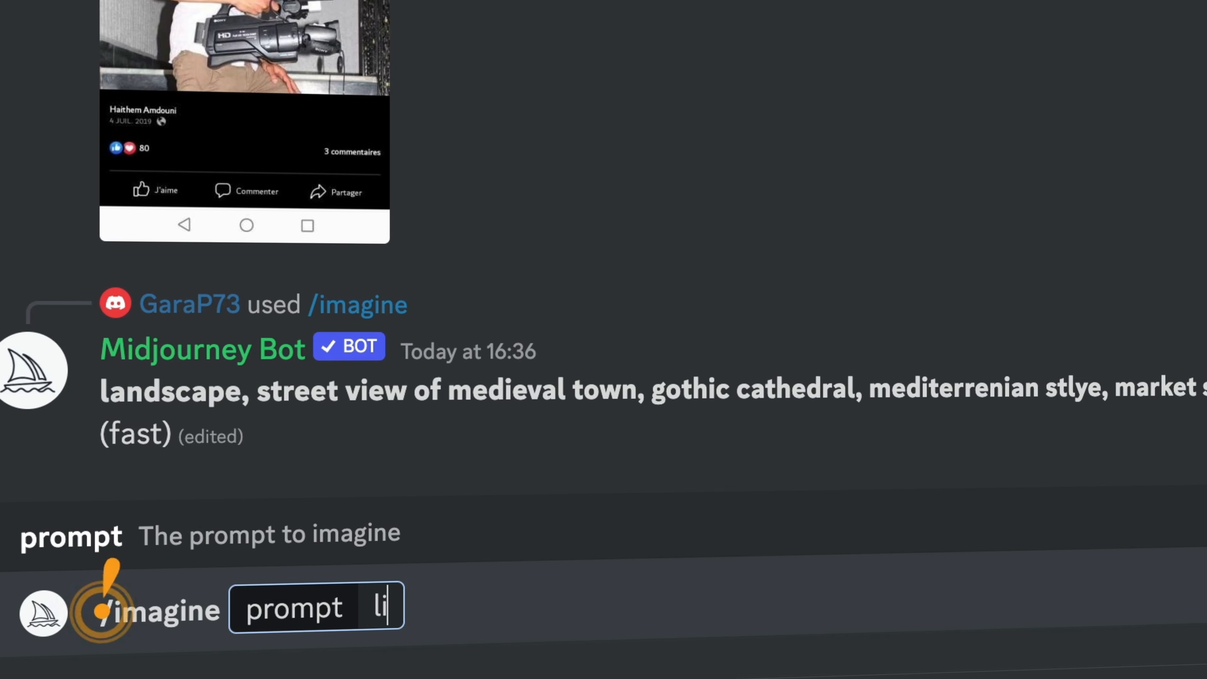
type("on roraring")
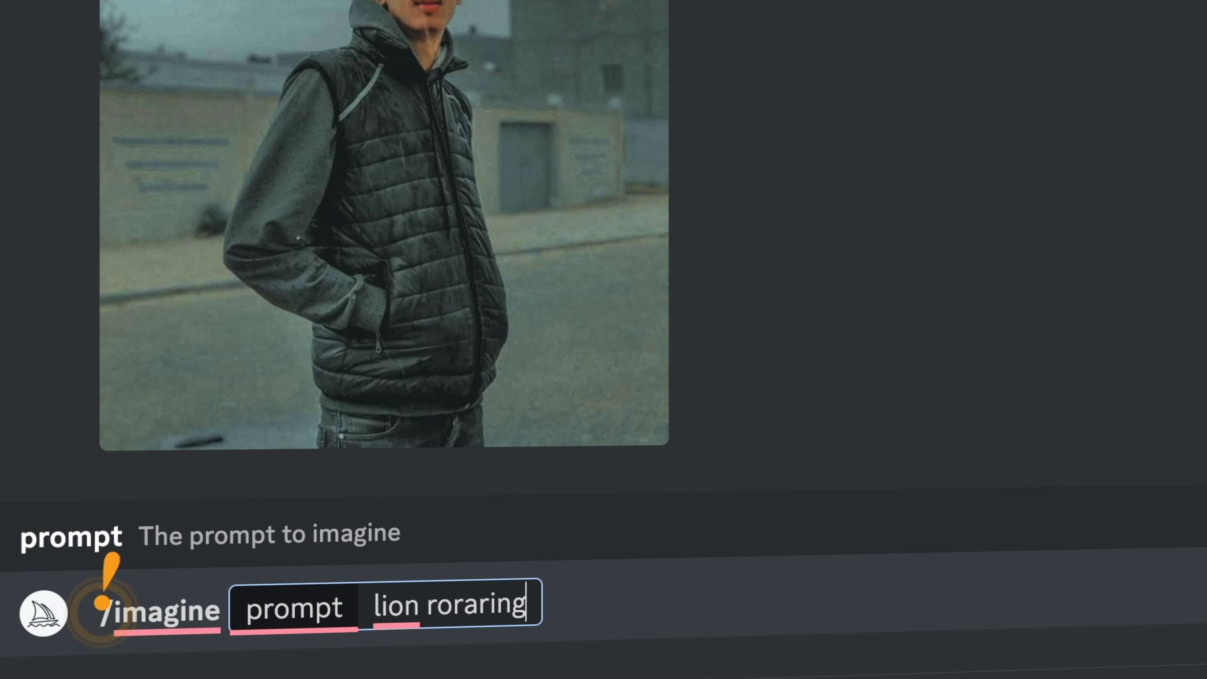
key("BackSpace")
key("BackSpace")
key("BackSpace")
key("BackSpace")
key("BackSpace")
key("BackSpace")
type("aring website mockup")
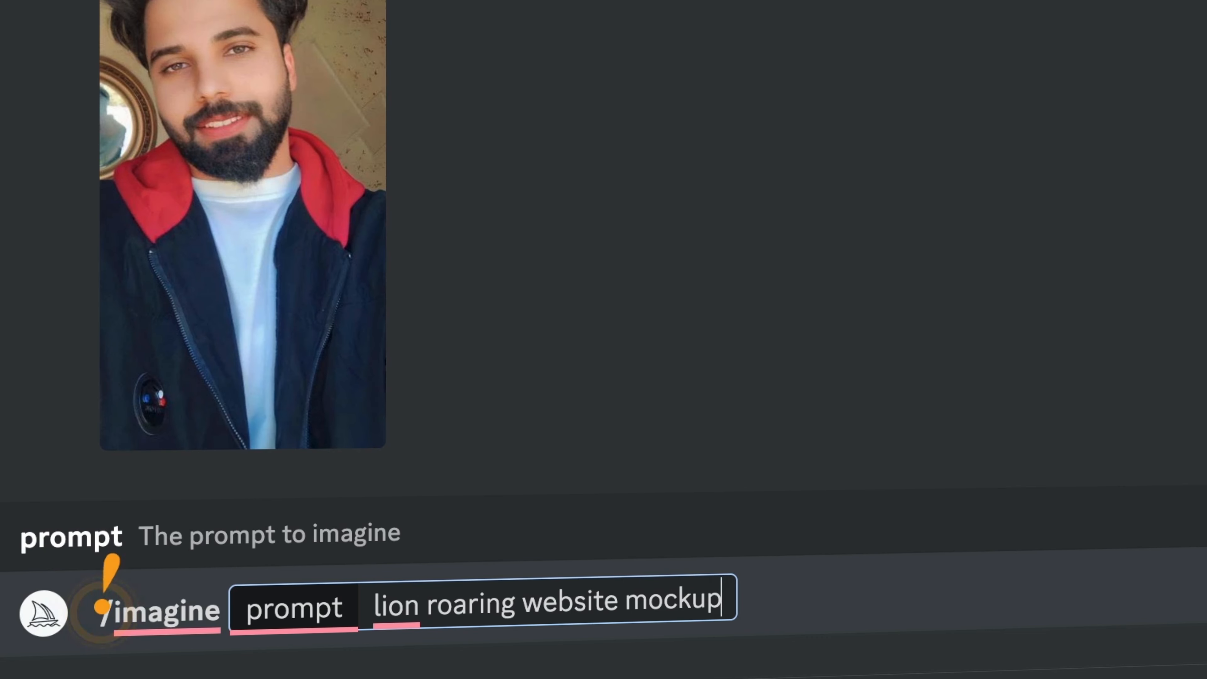
type(" --v4 --ar 3:2")
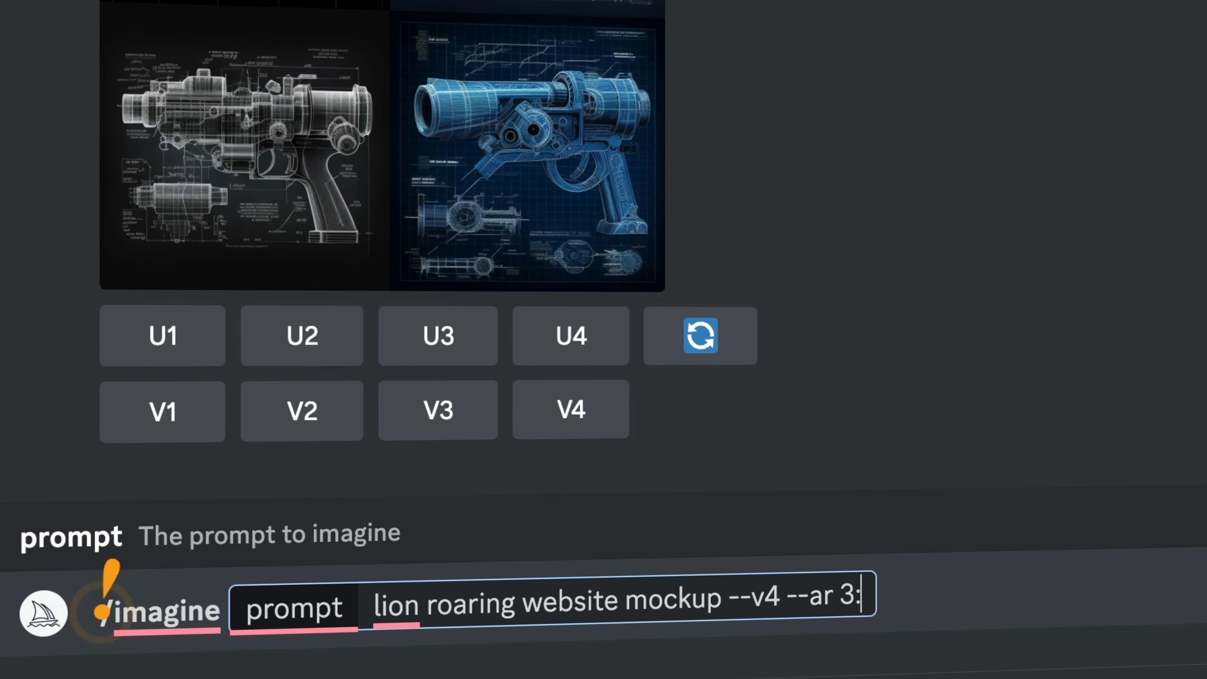
key("Return")
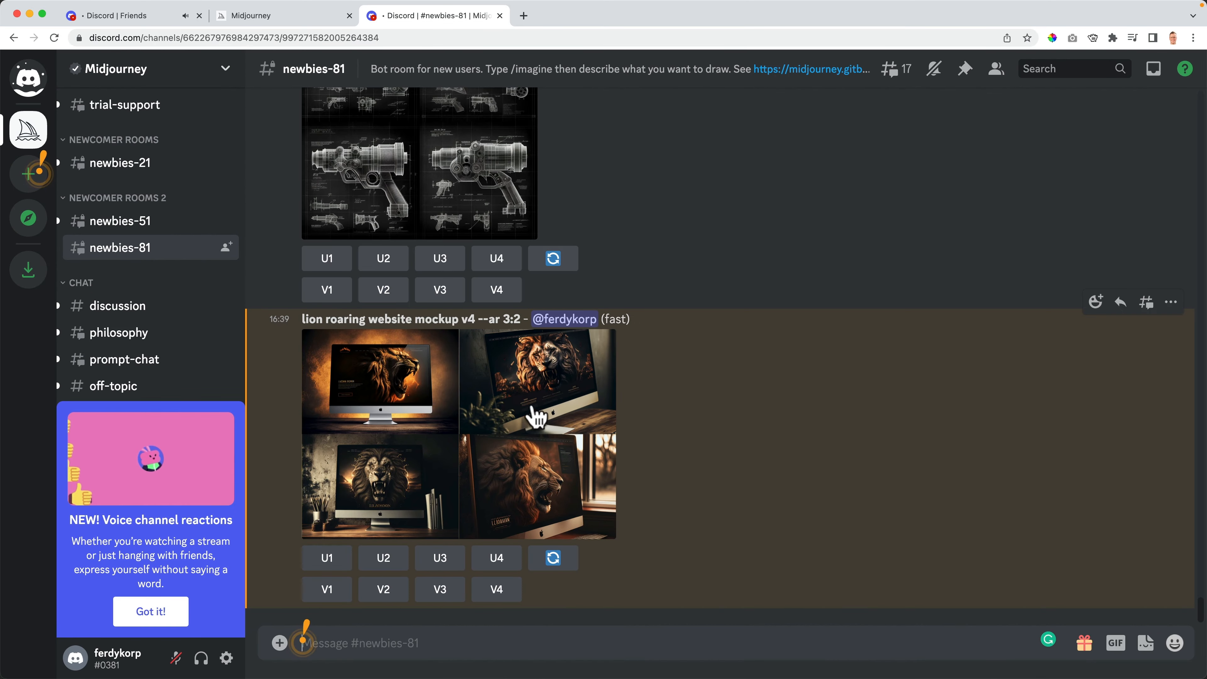
- Open the original lion mockup grid, save it as a PNG, then close the tab and preview
left_click(447, 404)
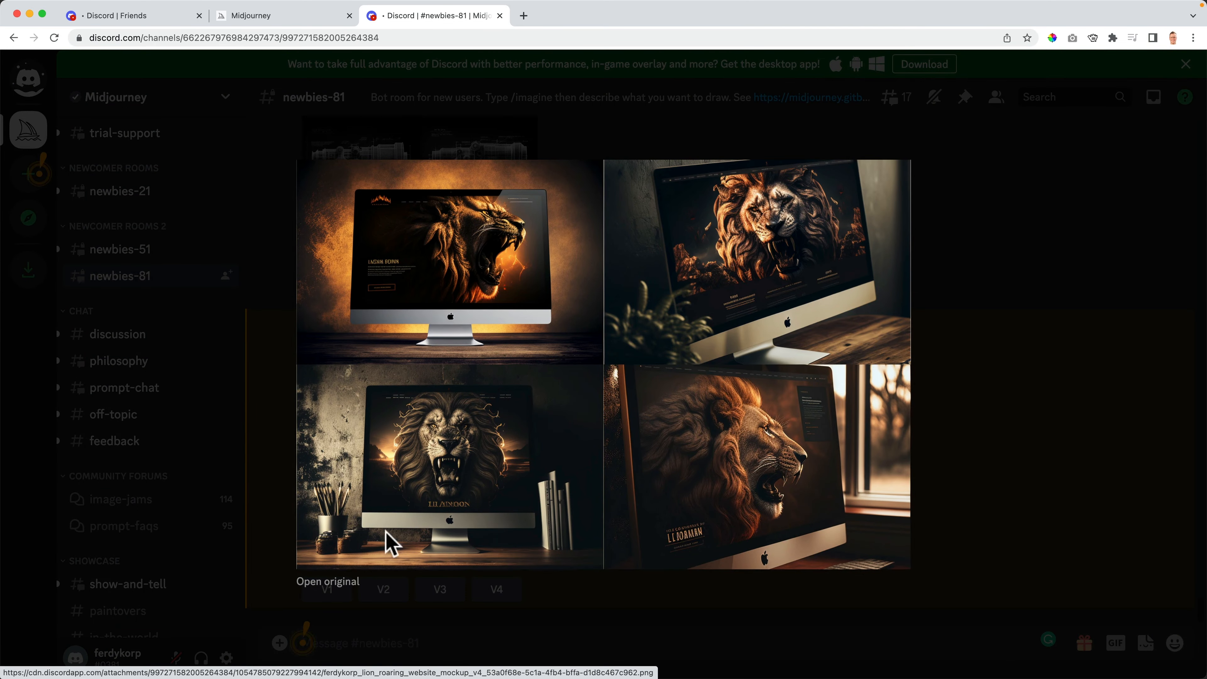
left_click(343, 580)
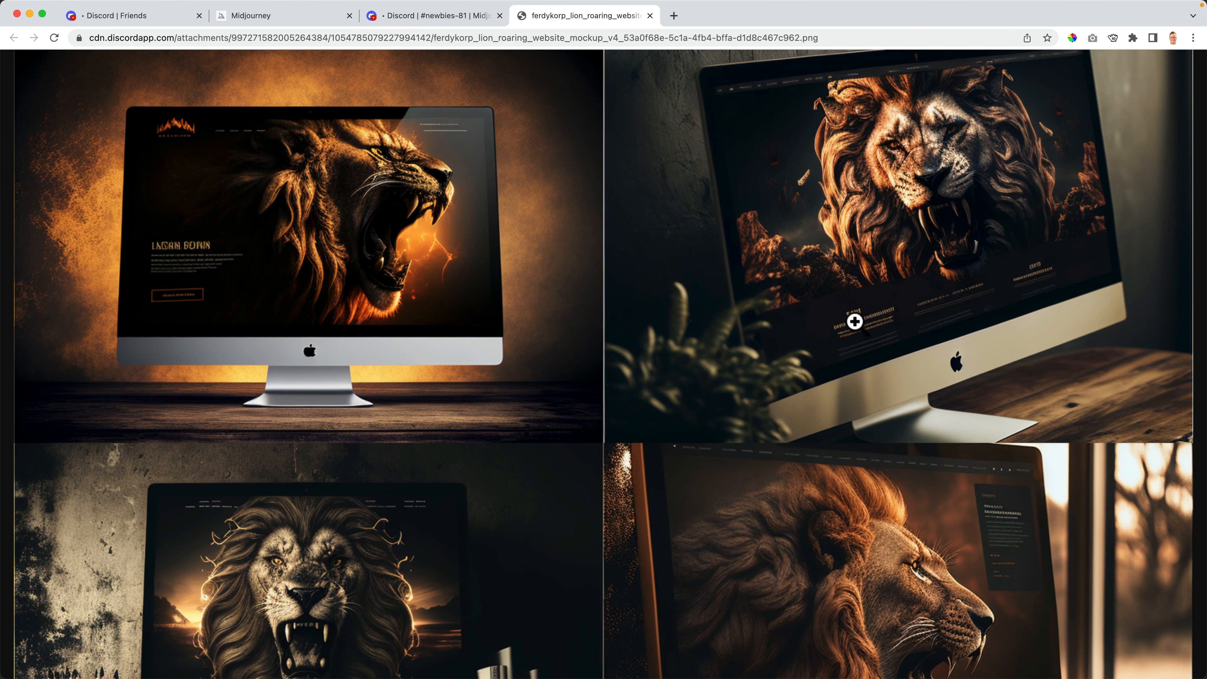
scroll(831, 434, "down", 3)
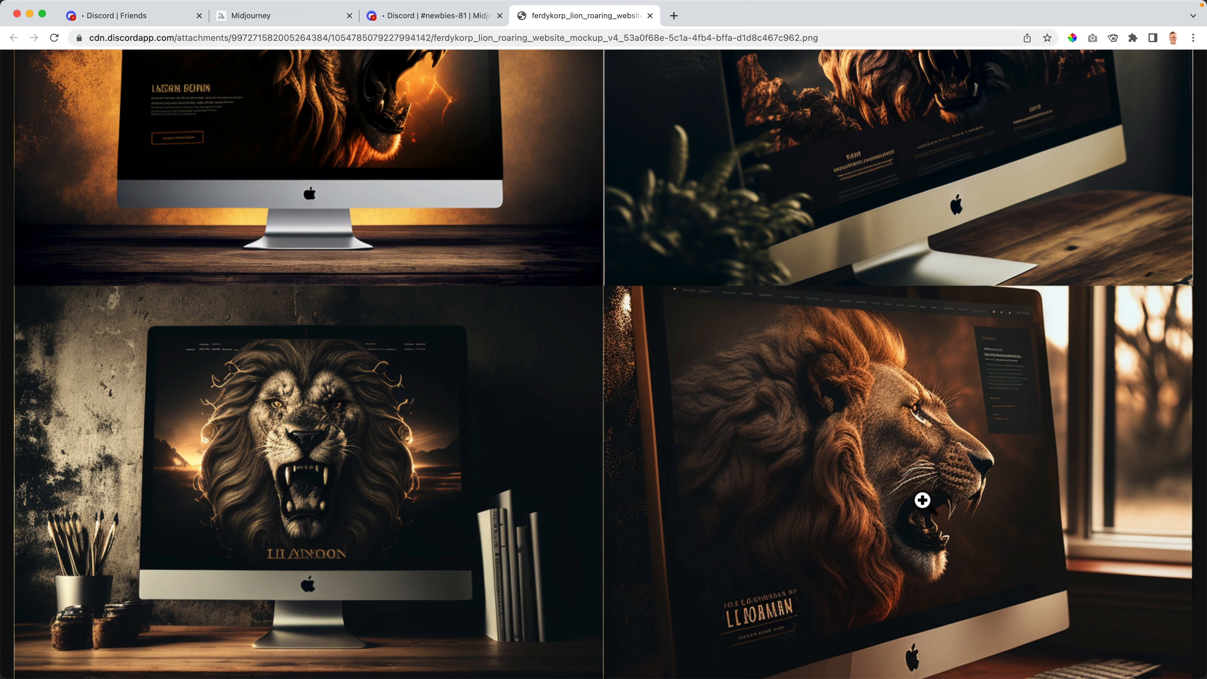
scroll(922, 500, "up", 3)
right_click(458, 275)
left_click(488, 293)
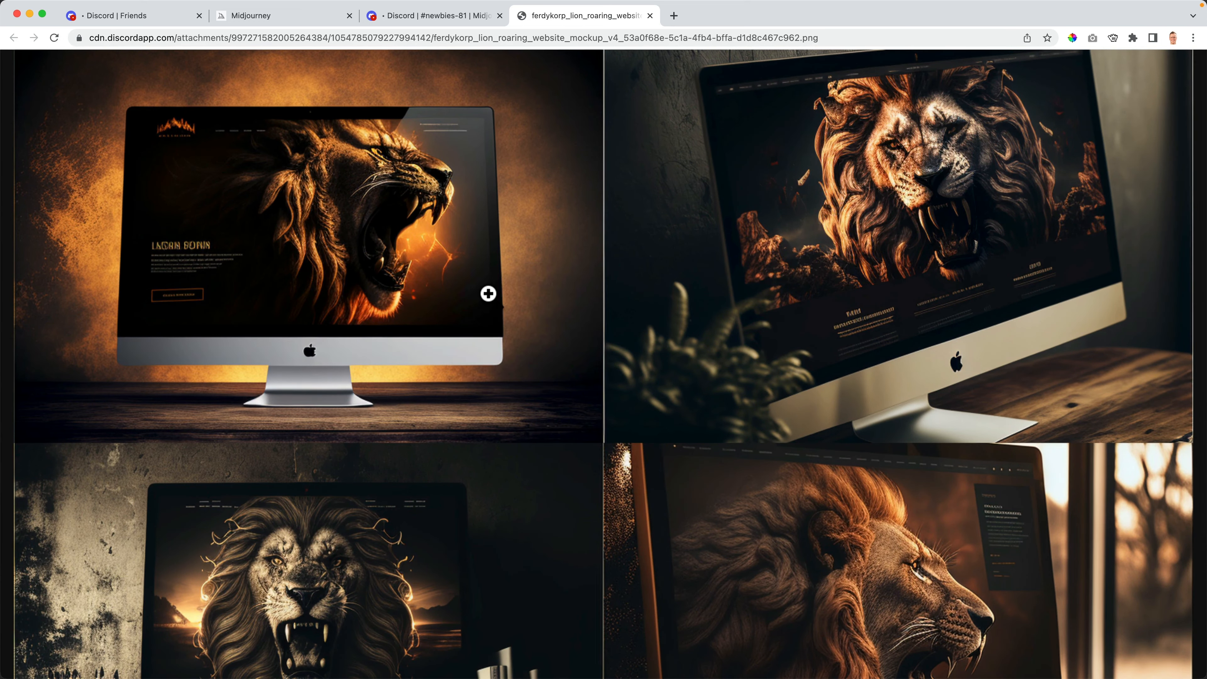
key("Return")
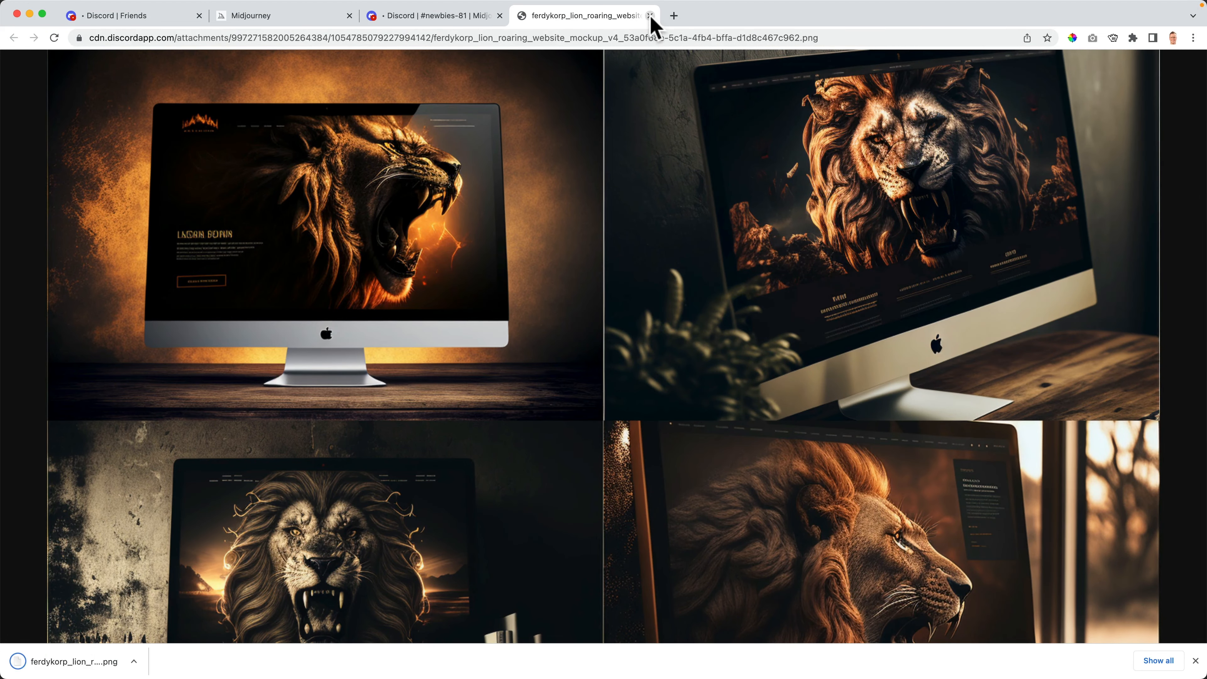
left_click(651, 16)
key("Escape")
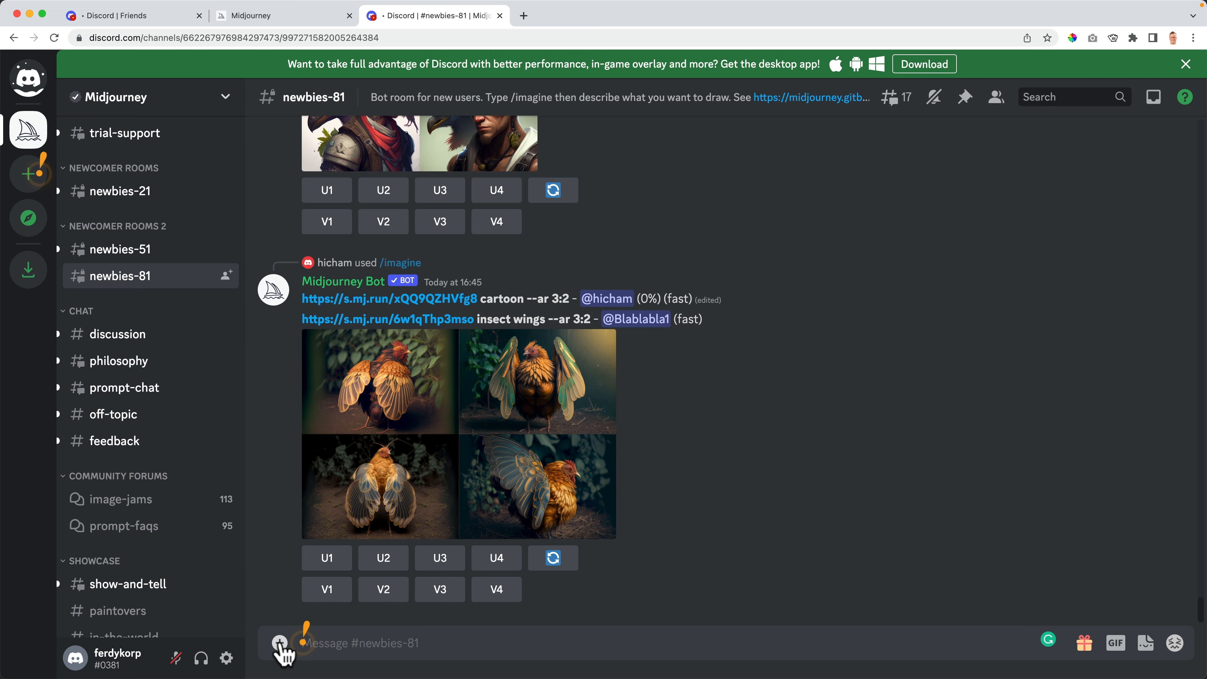
- Upload the portrait photo PNG from the Desktop and post it in #newbies-81
left_click(280, 645)
left_click(320, 528)
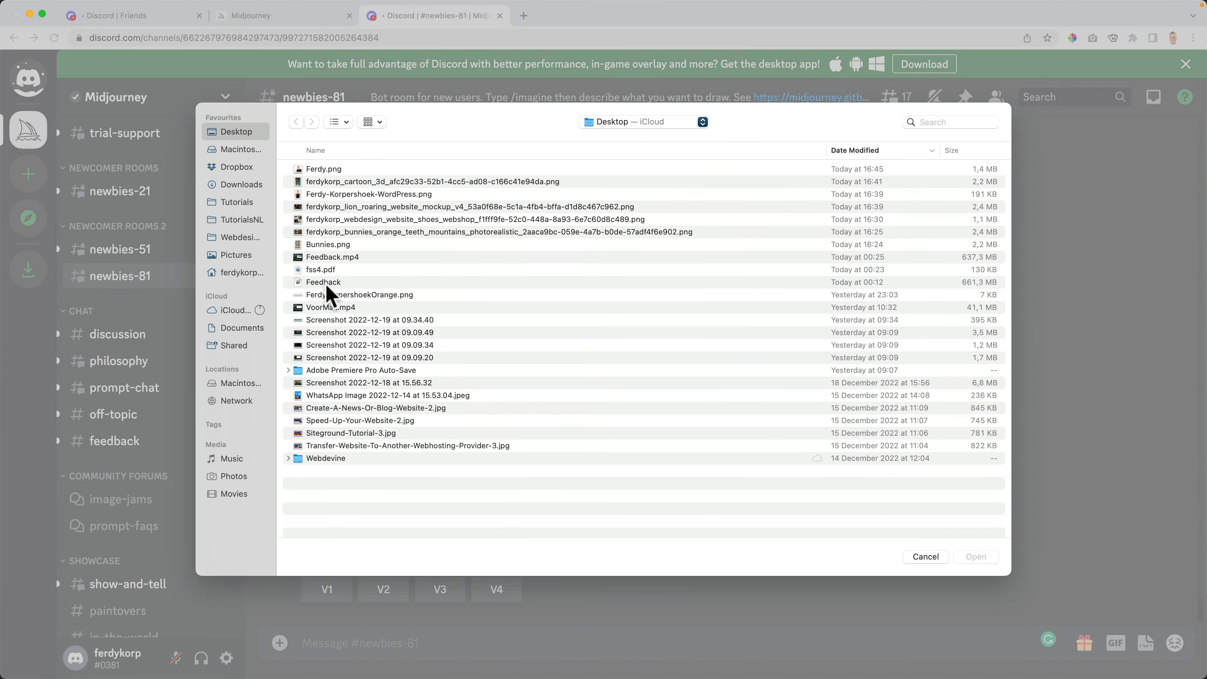
double_click(317, 170)
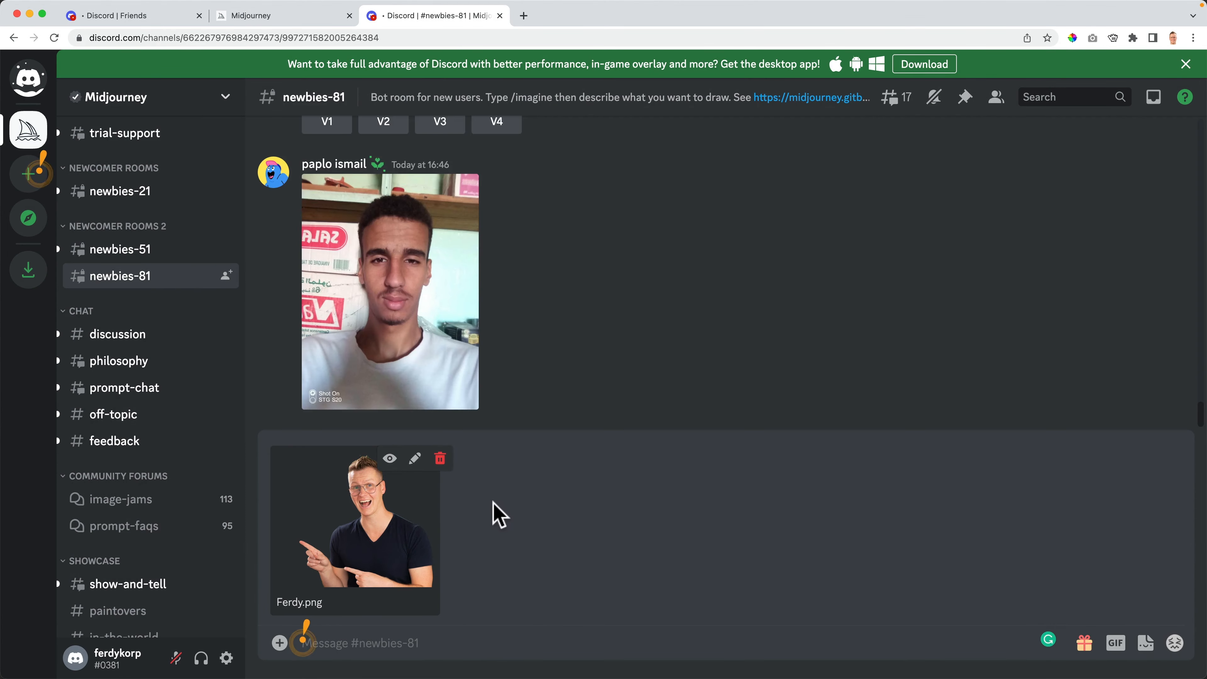
key("Return")
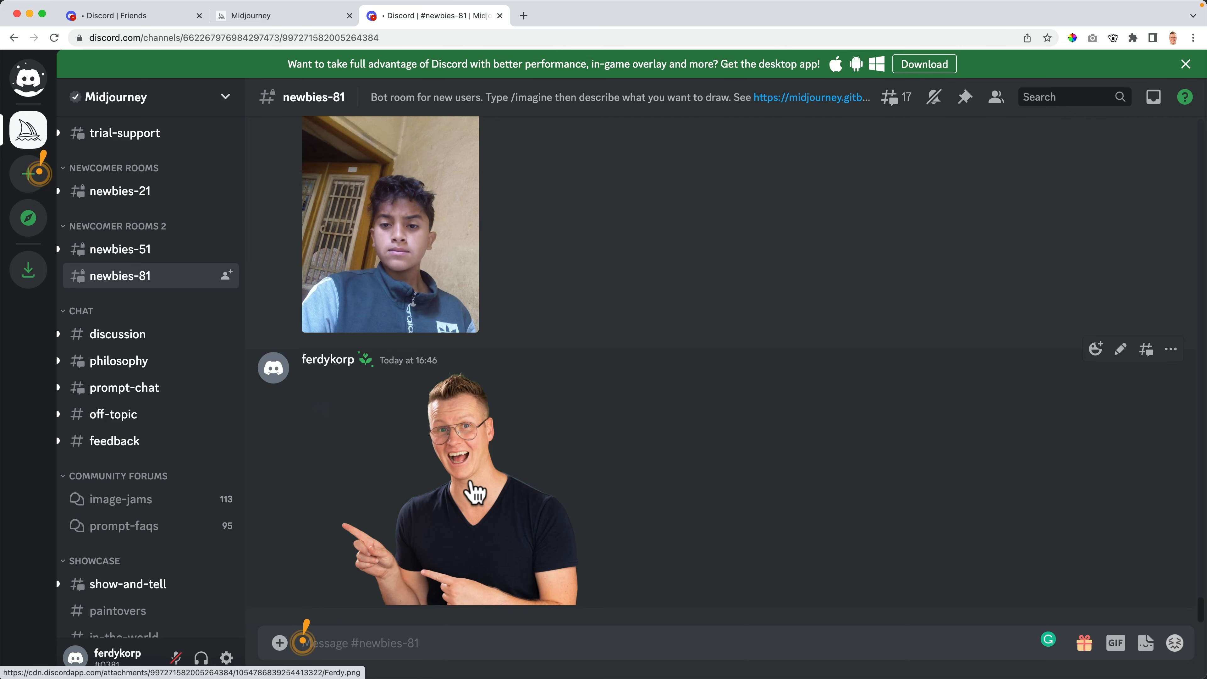
- Copy the posted portrait image's web address and close the enlarged preview
left_click(473, 490)
right_click(497, 212)
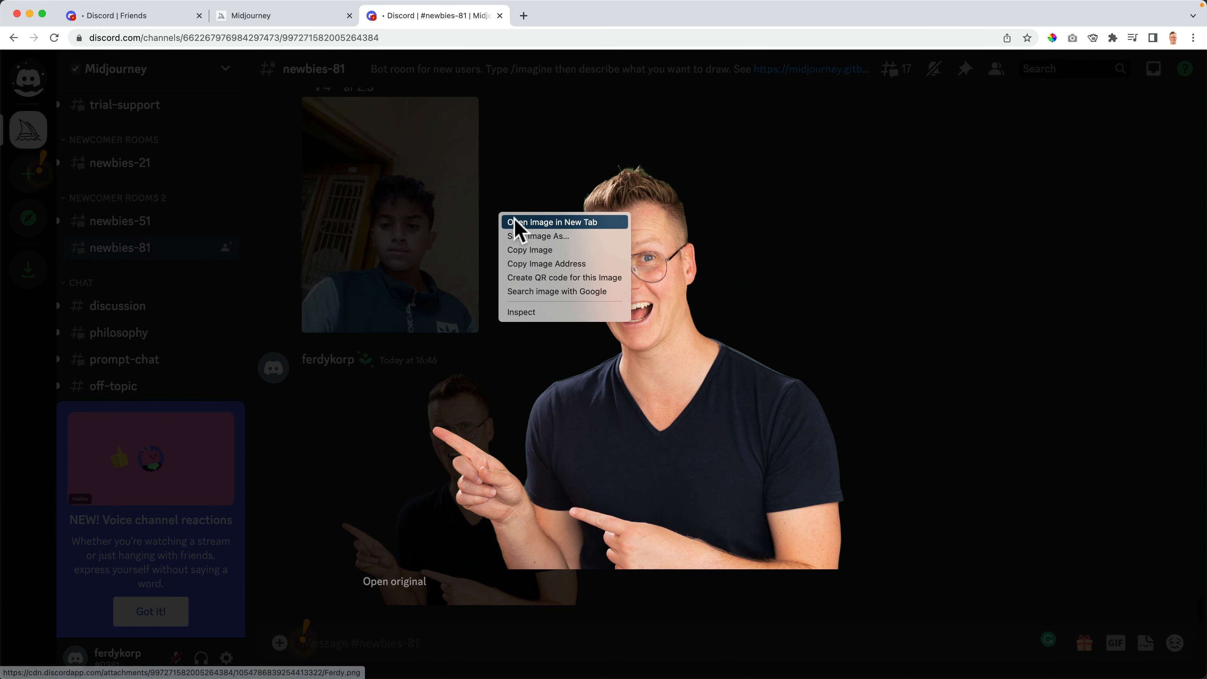
left_click(532, 262)
left_click(960, 233)
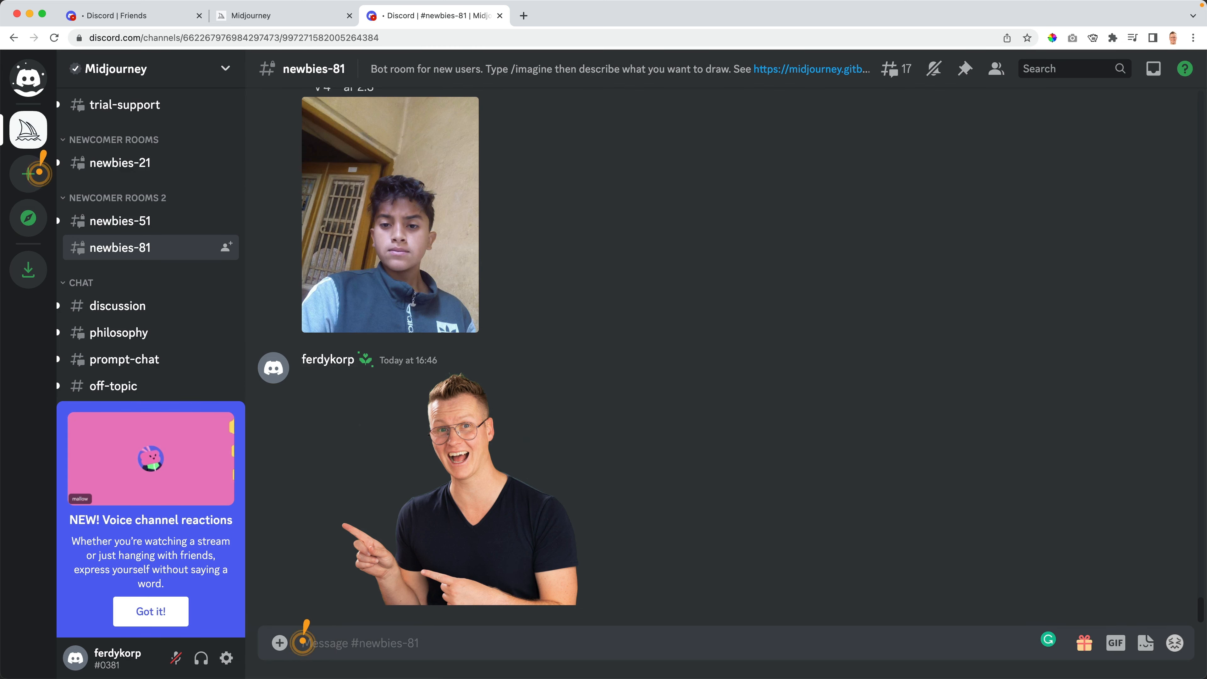
- Run /imagine with the photo URL plus 'futuristic, ultra realistic, cyberpunk, --v 4' and enlarge the result
type("/ima")
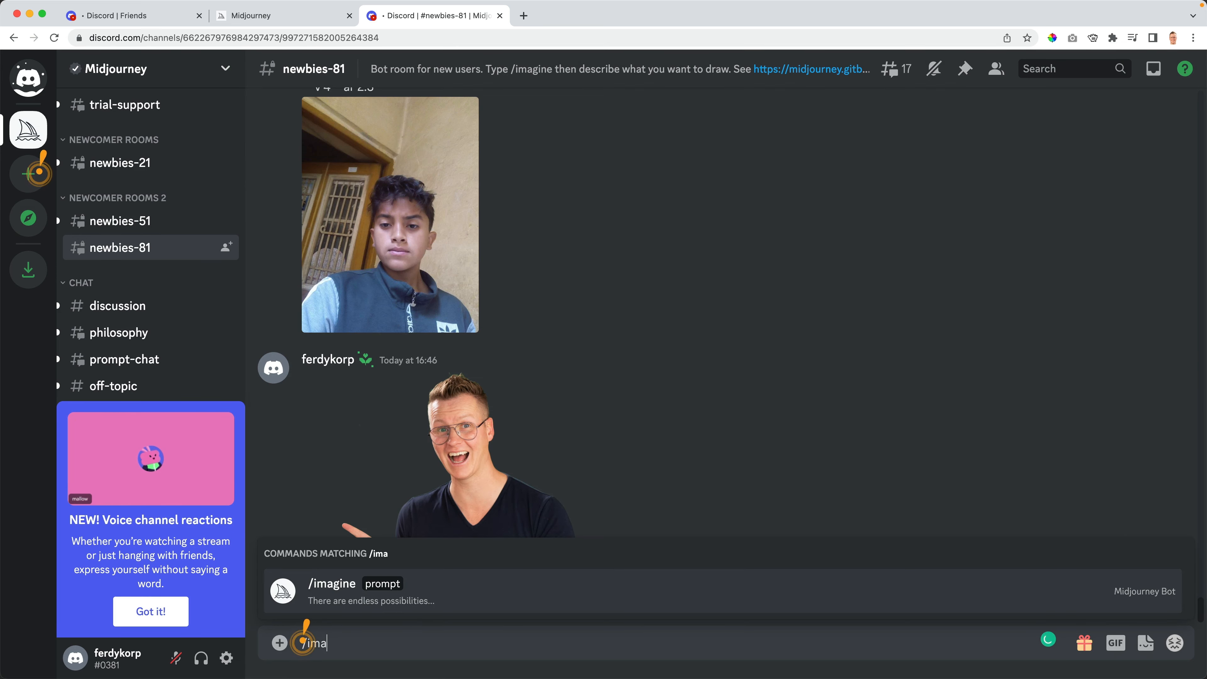
left_click(342, 597)
key("super+v")
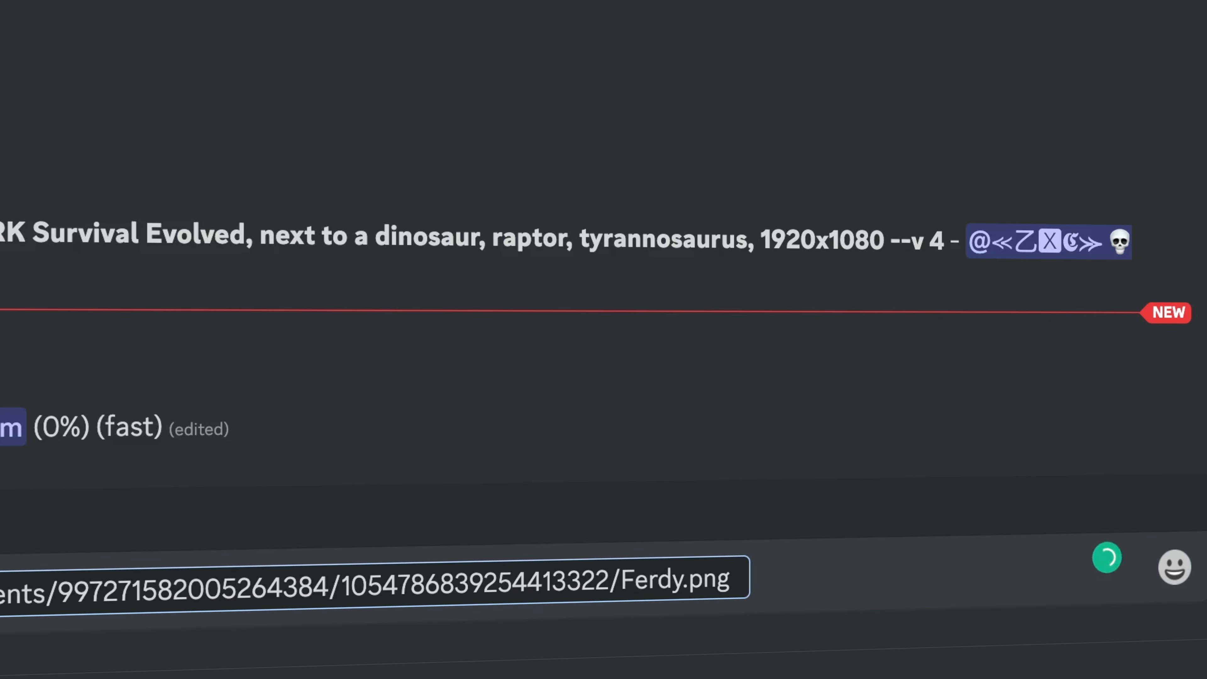
type("futuristic, ul")
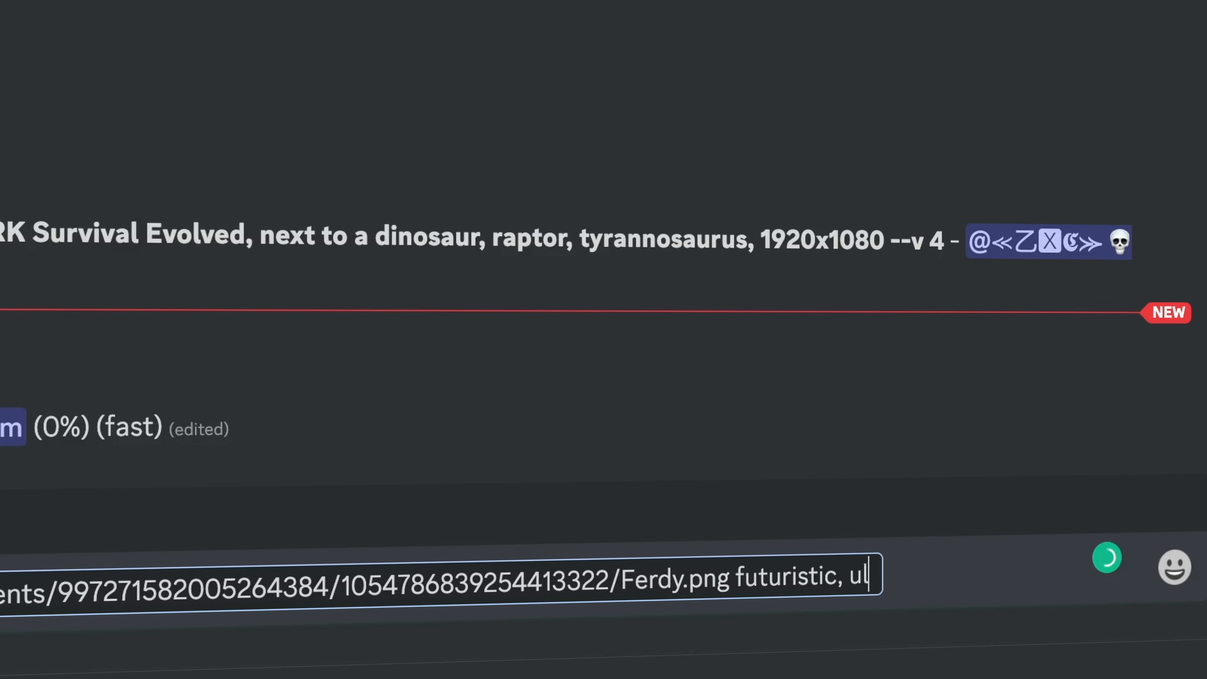
type("tra realistic,")
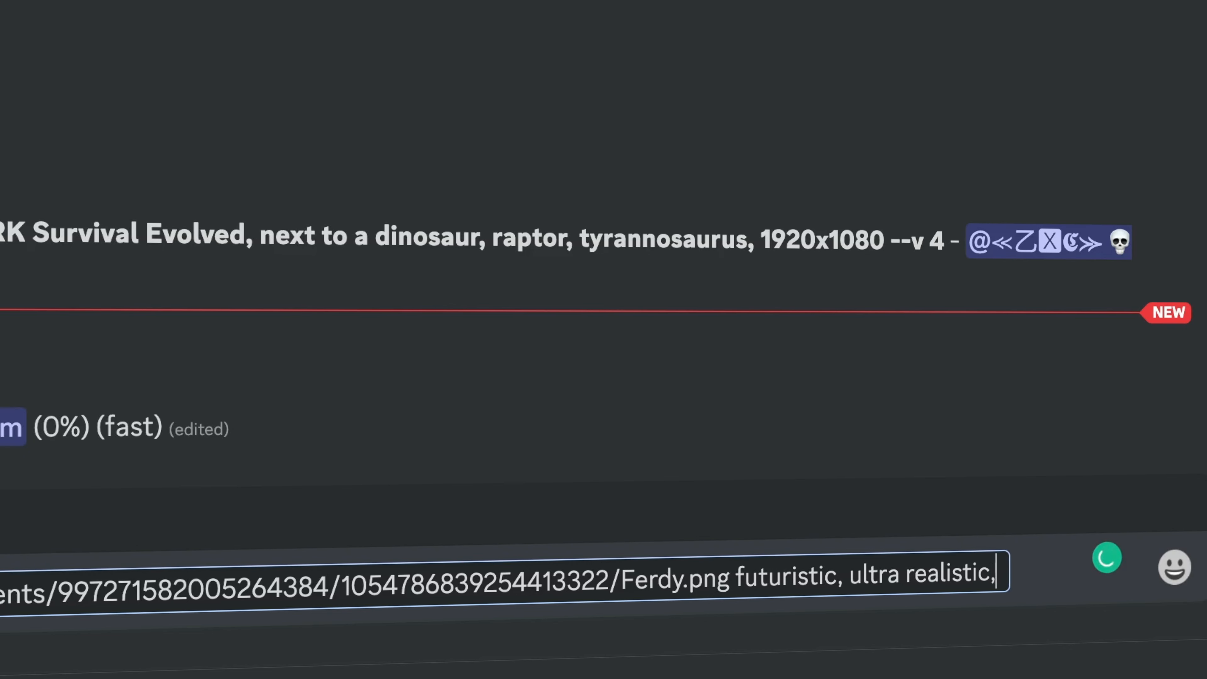
type(" cyberpunk,")
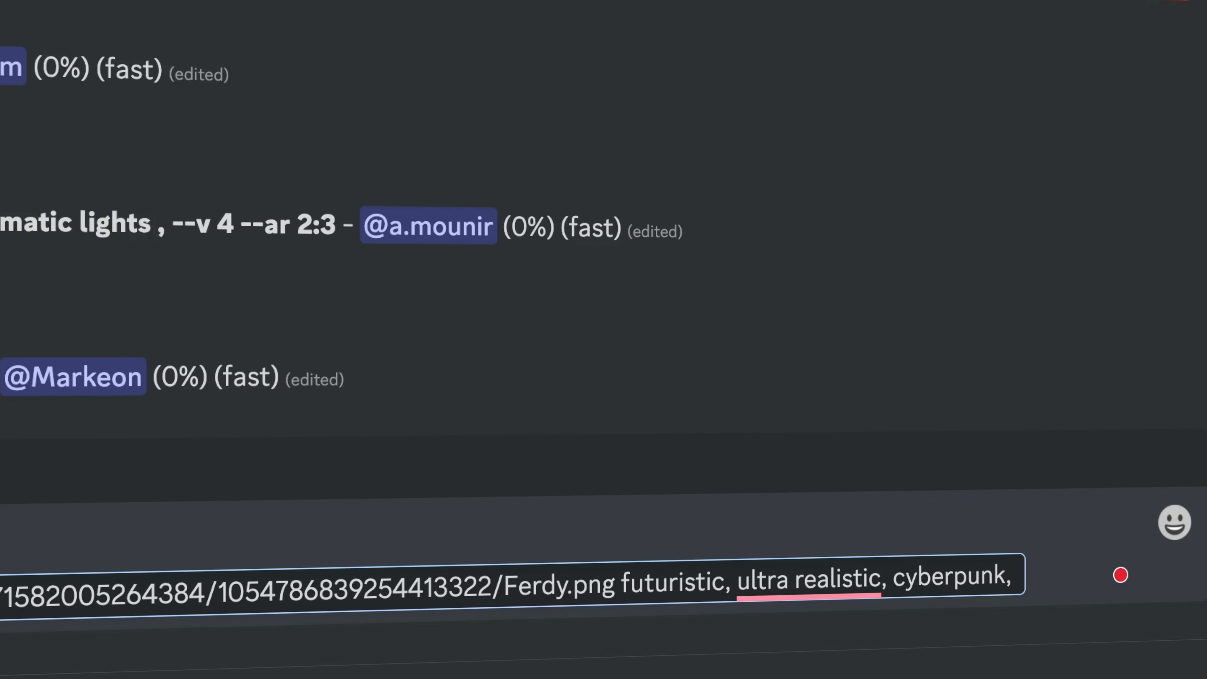
type(" --v 4")
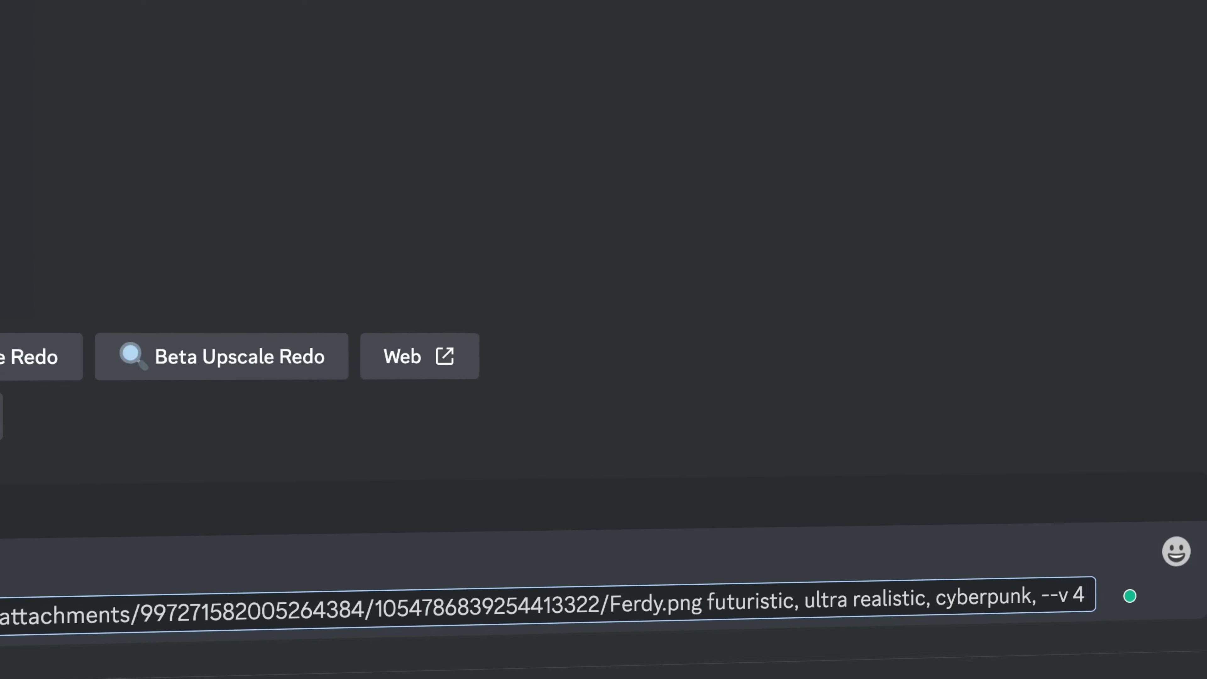
key("Return")
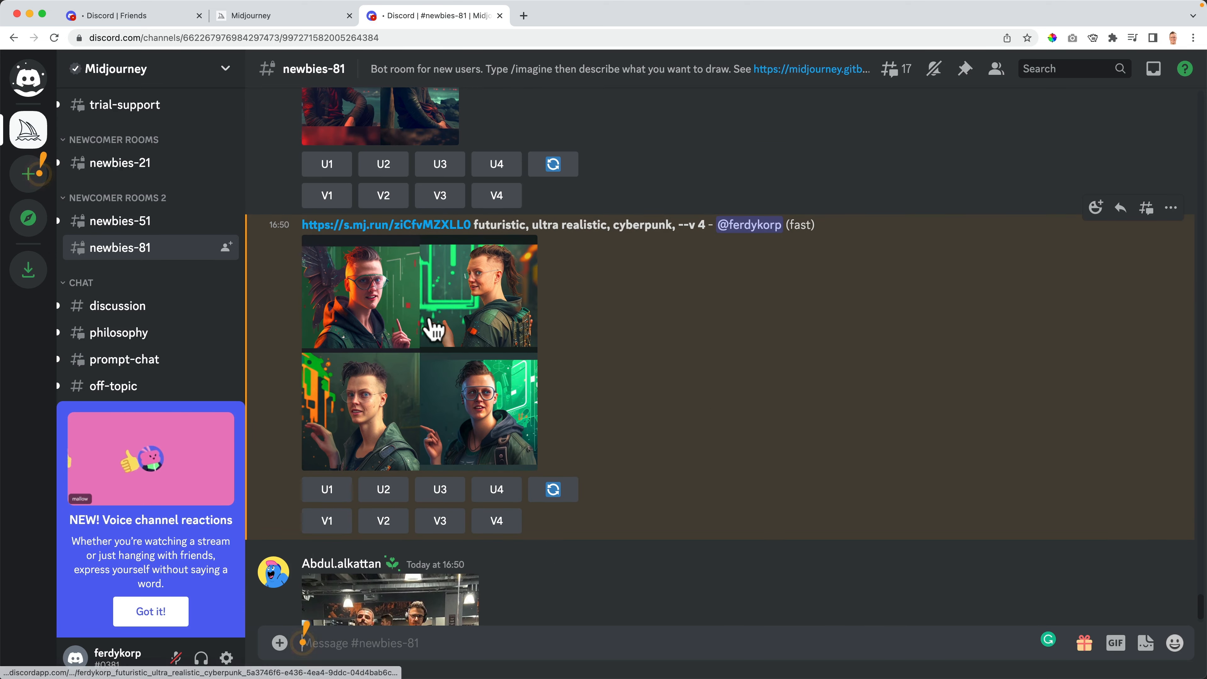
left_click(411, 324)
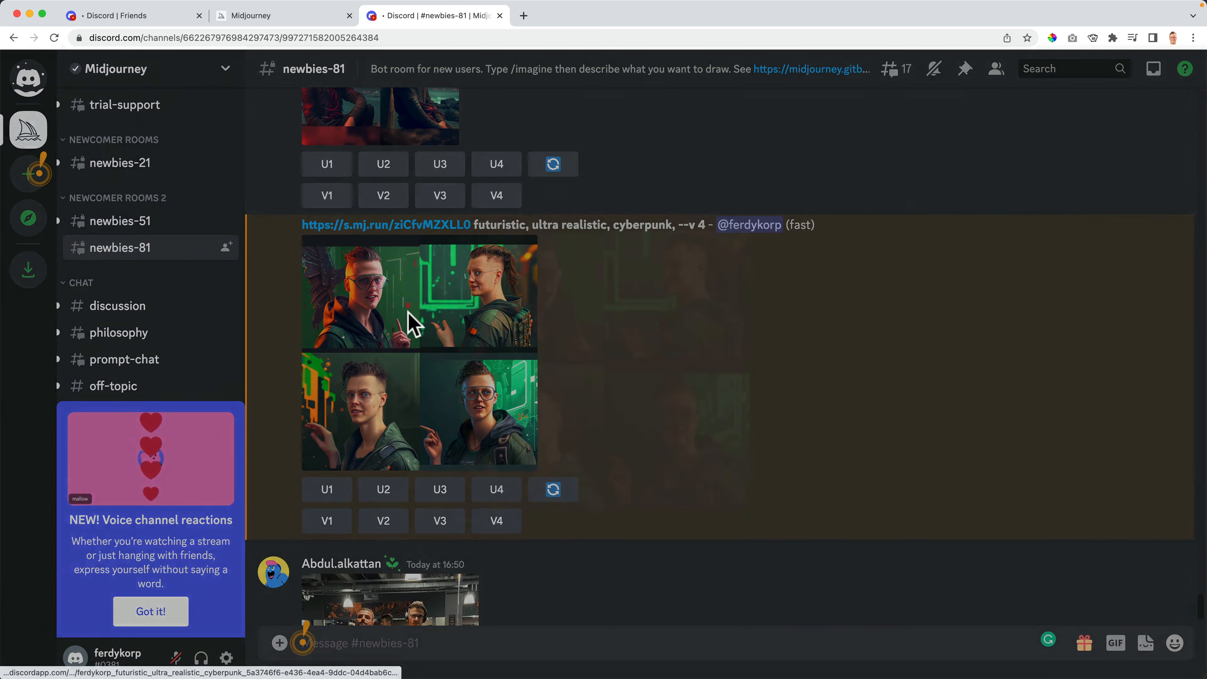